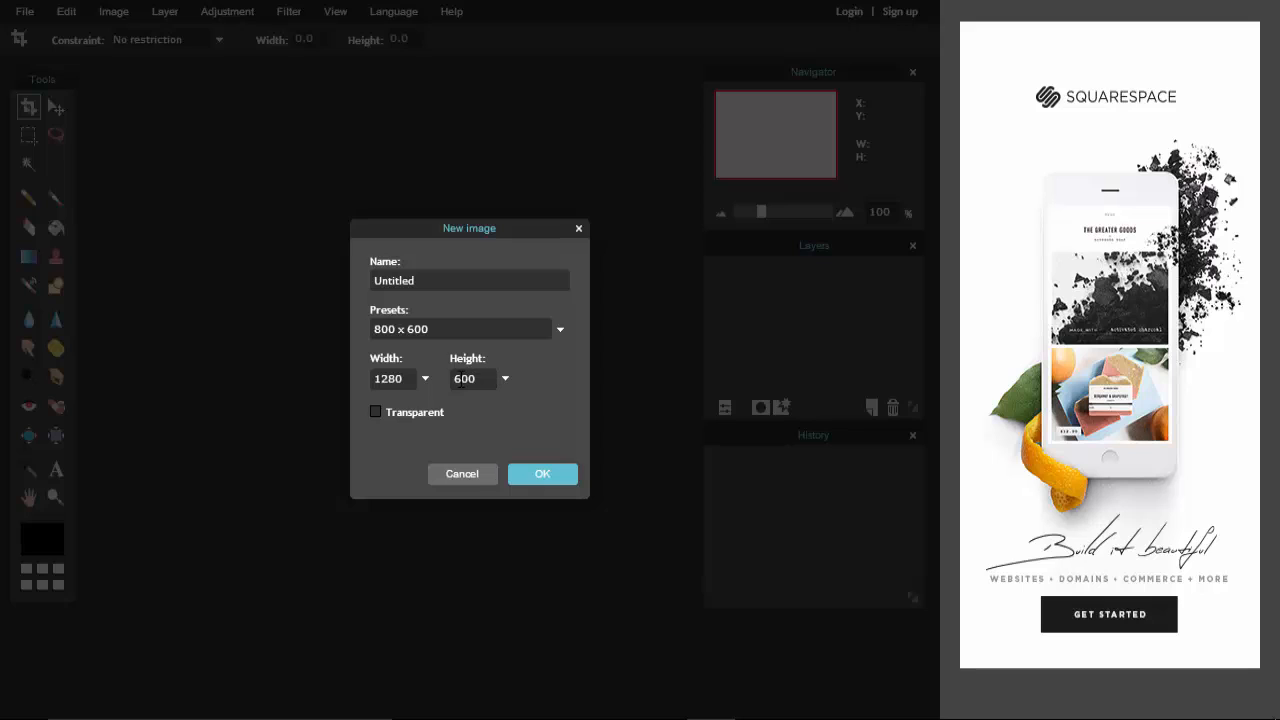
Step: Set the new image's height to 720, create it with a transparent background, and enlarge and reposition its canvas window
key(BackSpace)
key(BackSpace)
key(BackSpace)
text(720)
click(538, 474)
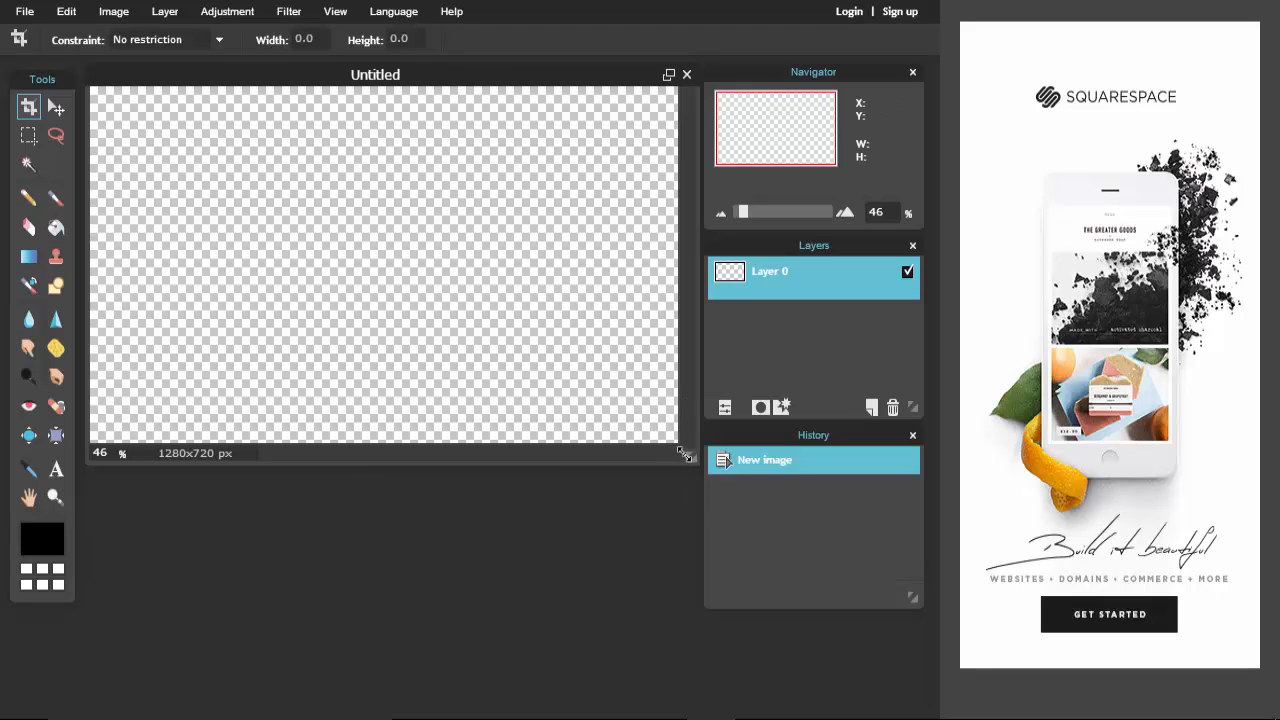
drag(686, 455, 765, 658)
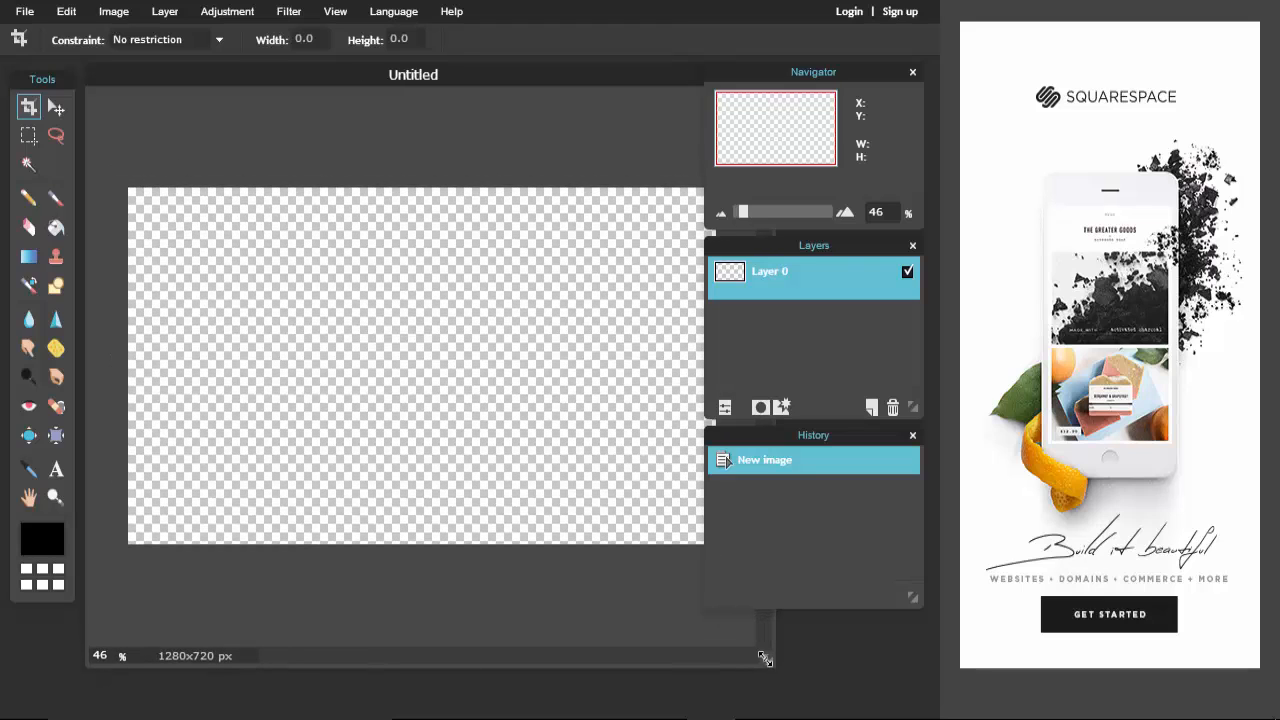
drag(428, 74, 392, 79)
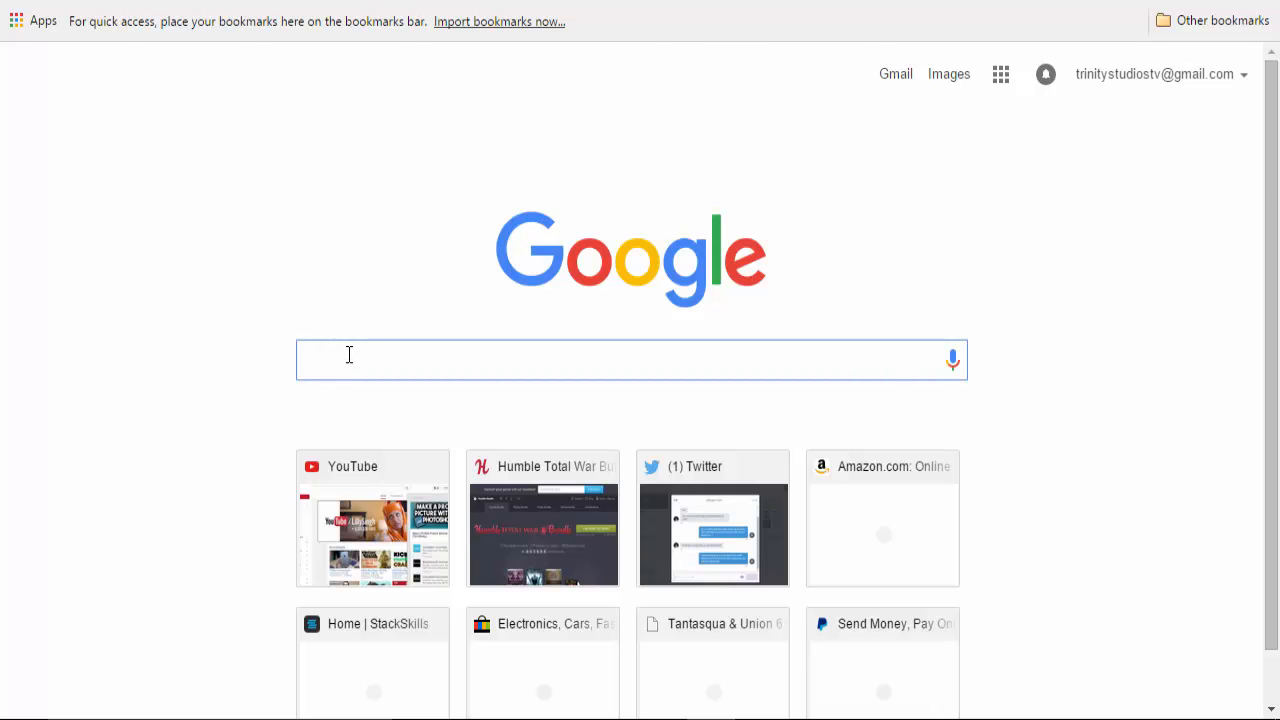
Step: Search Google Images for "orange grunge"
text(orange grunge)
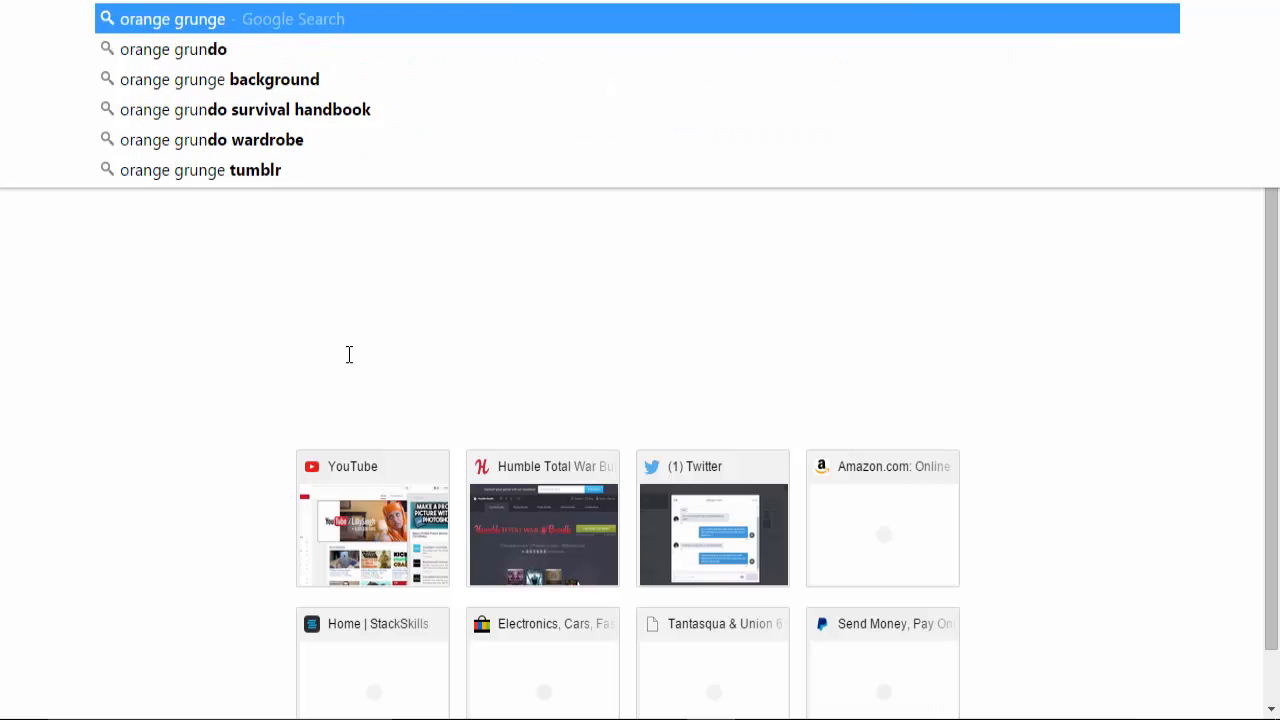
key(Return)
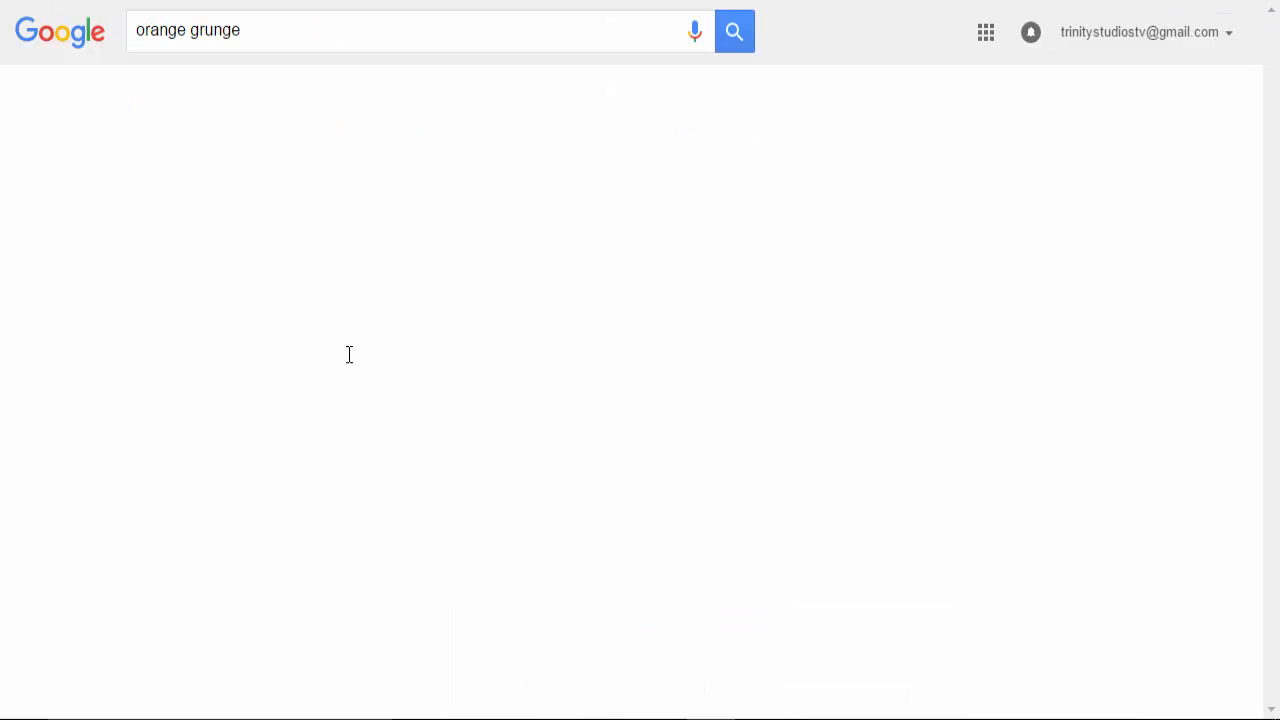
click(227, 100)
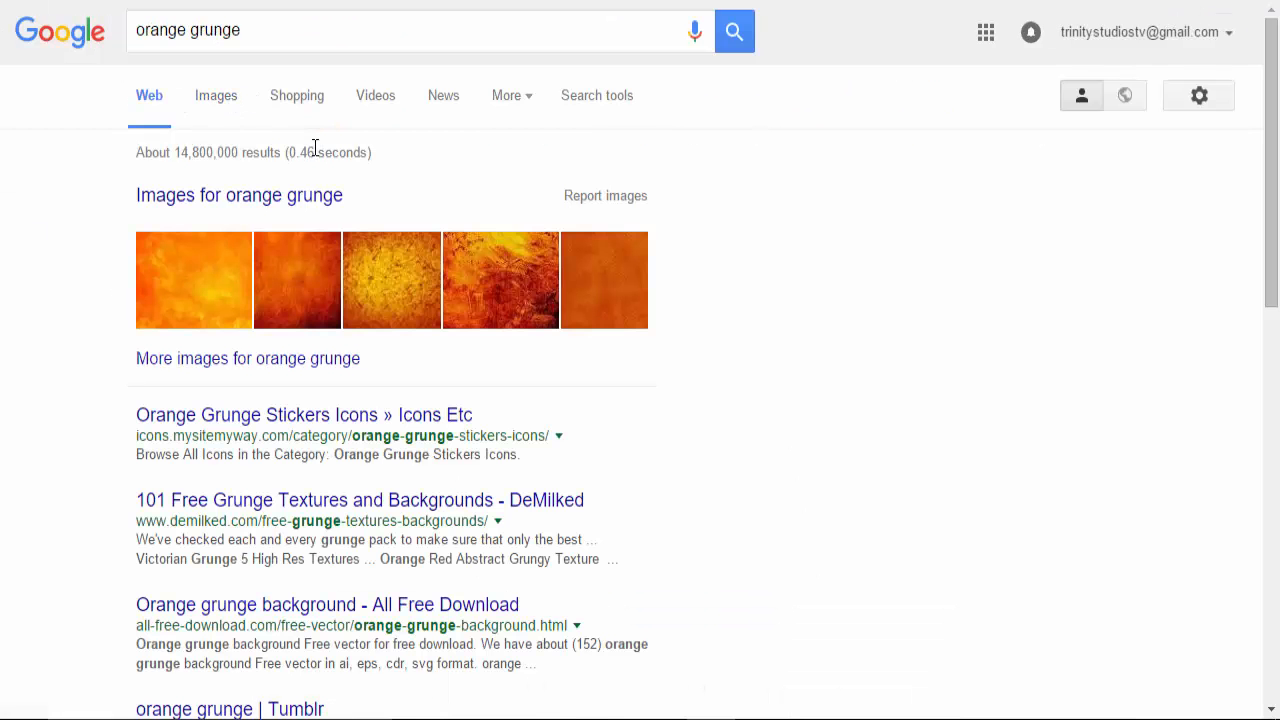
Step: Browse the image results and open the preview of the red-orange Free Grunge Watercolor Stock Background
scroll(445, 425, down, 1)
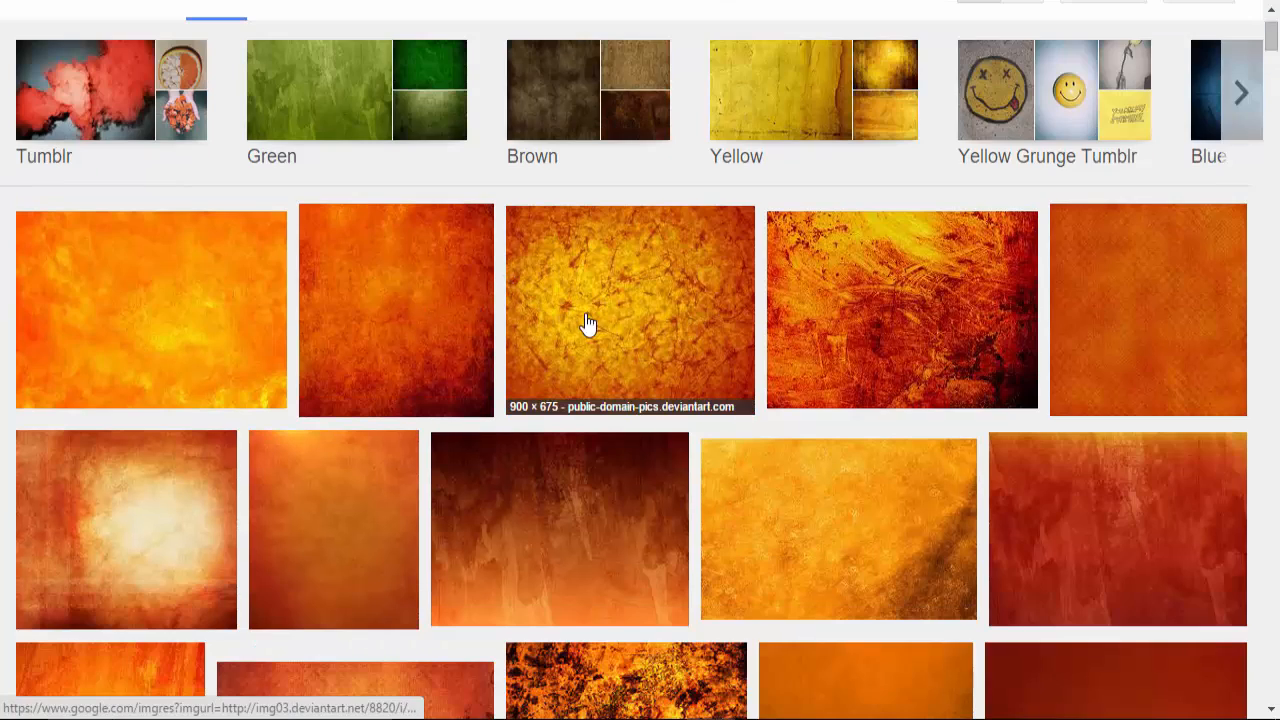
scroll(586, 323, down, 2)
scroll(1006, 206, up, 1)
scroll(857, 349, down, 2)
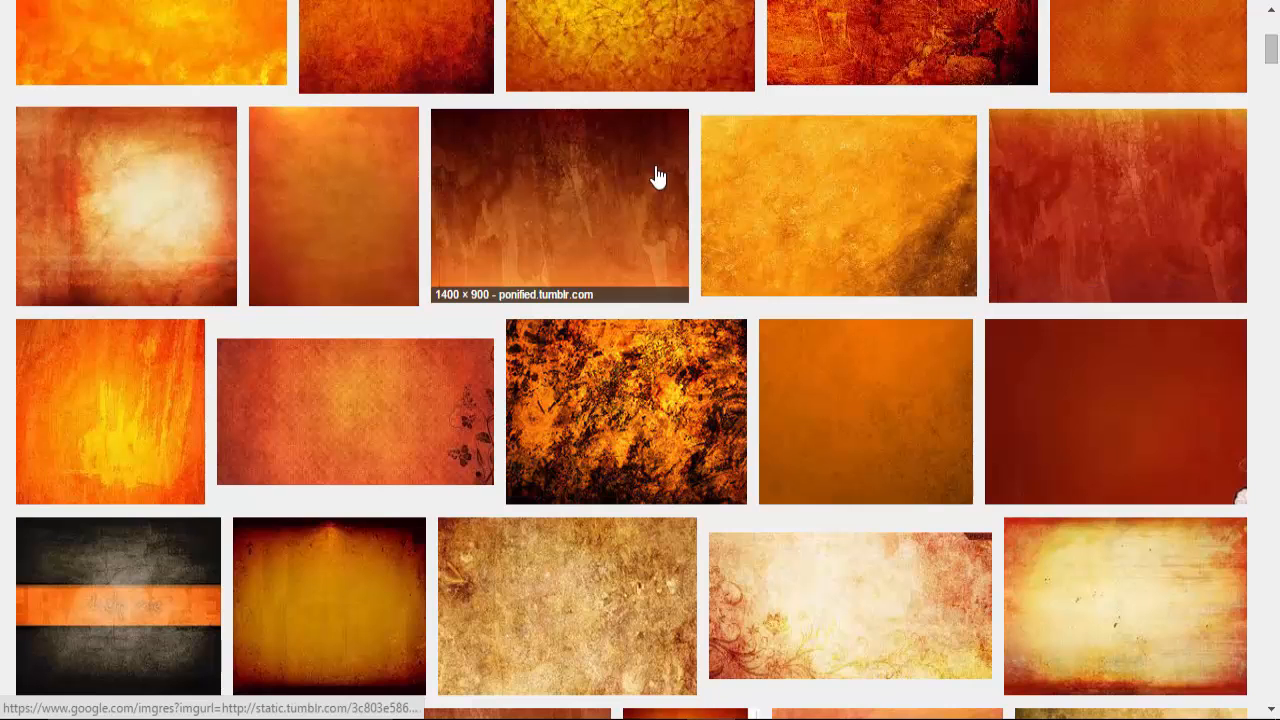
click(995, 230)
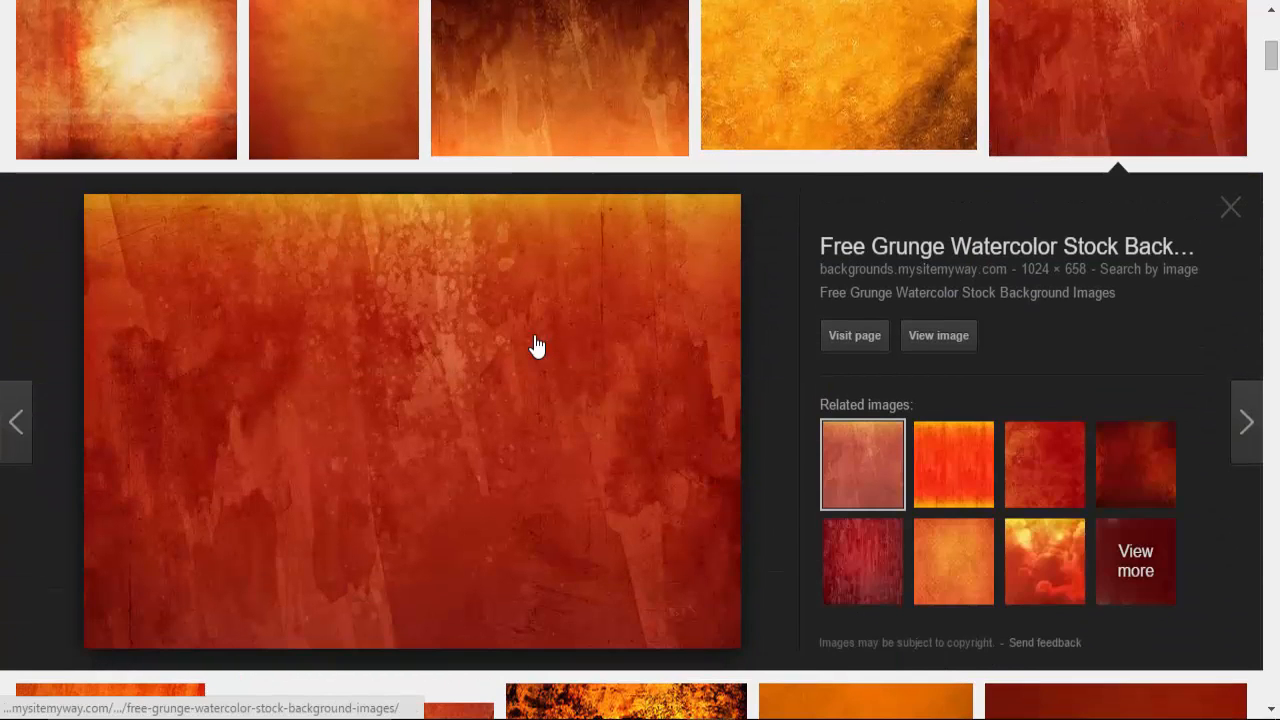
Step: Save the previewed grunge image as a JPEG named "Orange grunge" in the Backgrounds folder inside Trinity
right_click(535, 338)
click(592, 491)
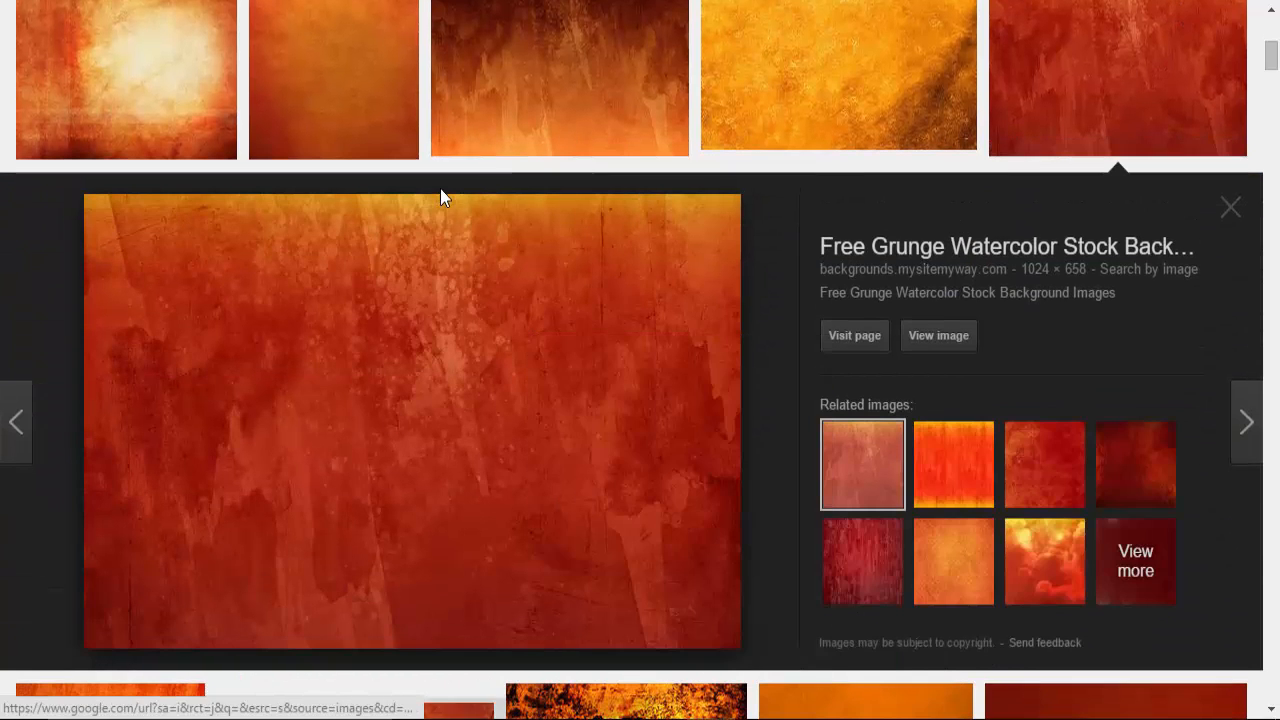
scroll(255, 275, up, 2)
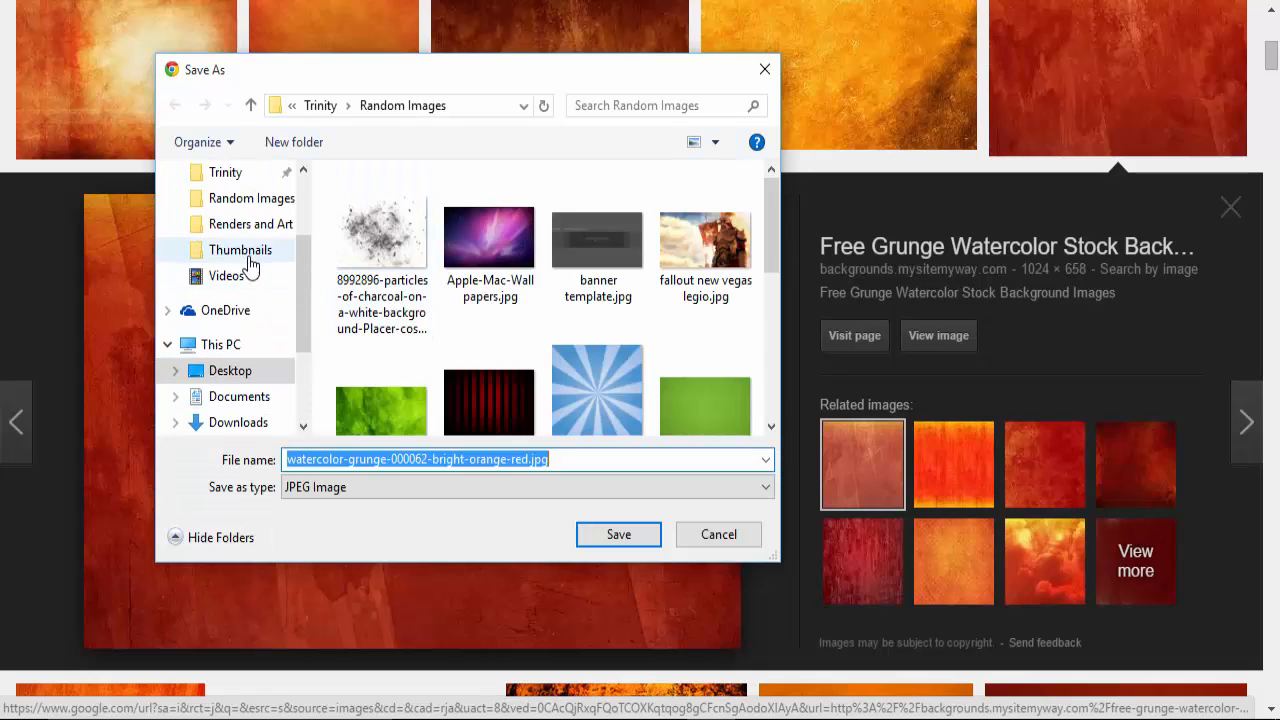
click(232, 173)
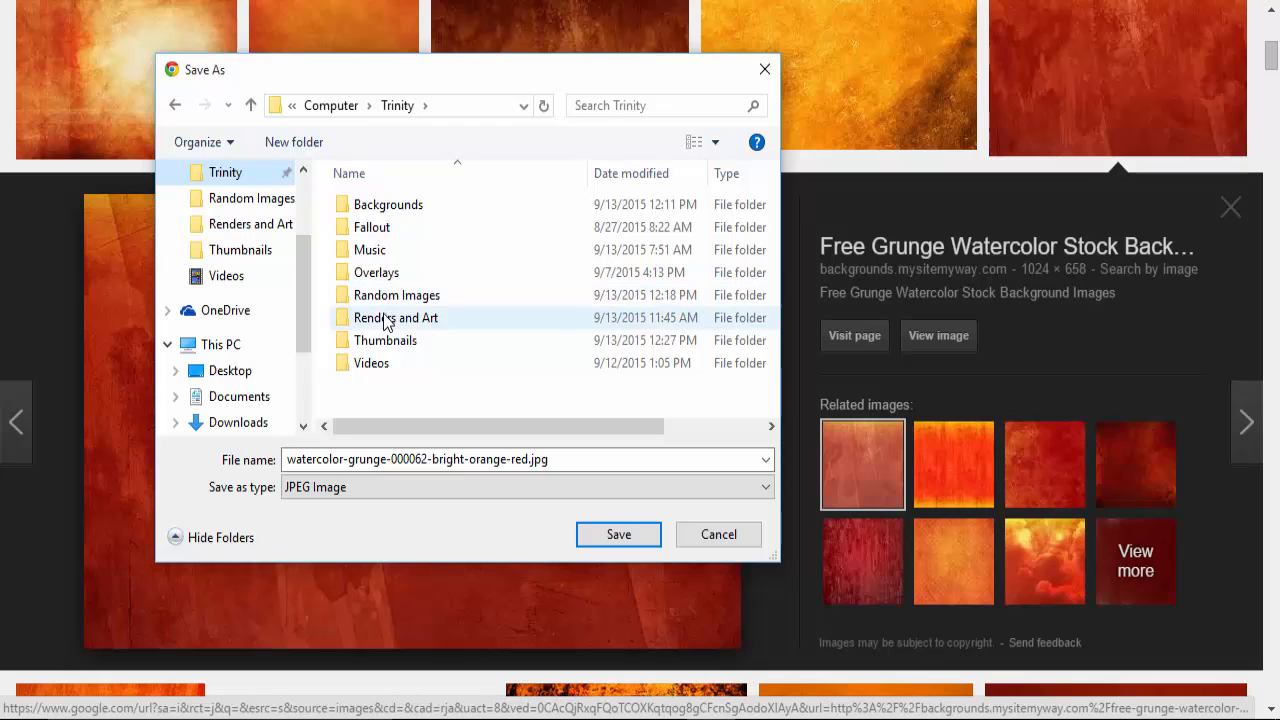
double_click(380, 212)
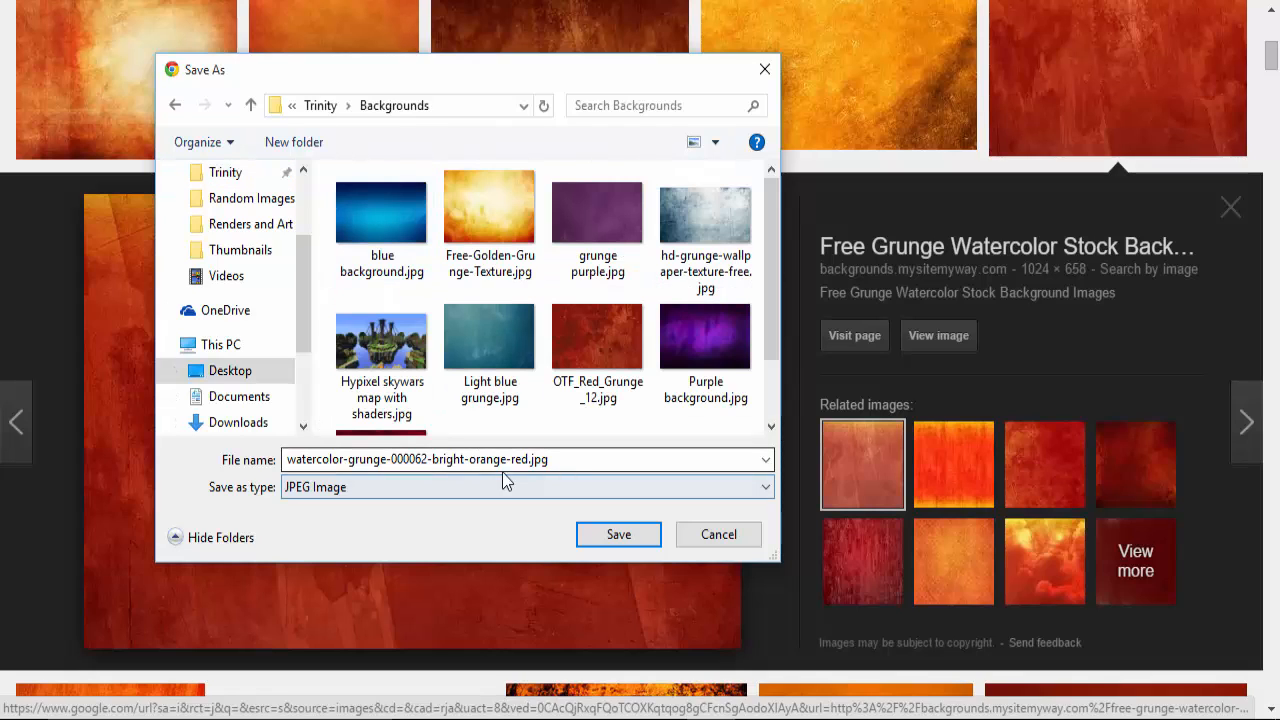
click(450, 459)
key(BackSpace)
text(Oragn)
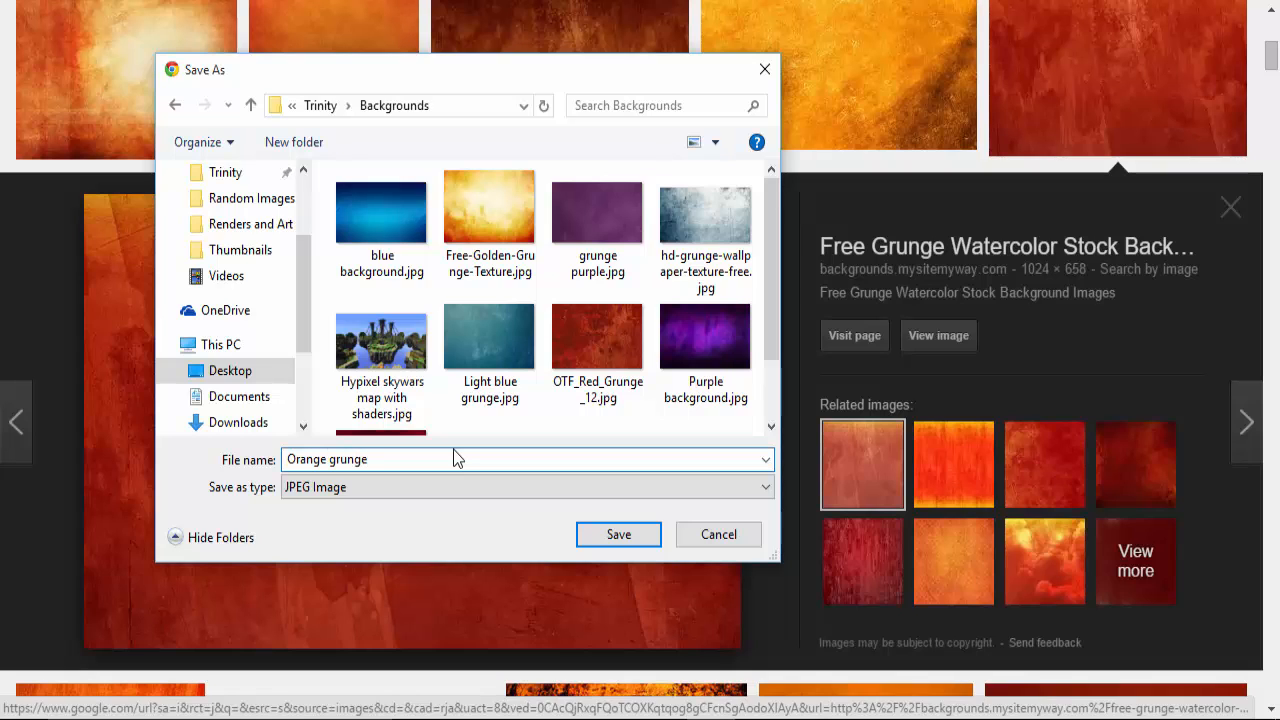
key(Return)
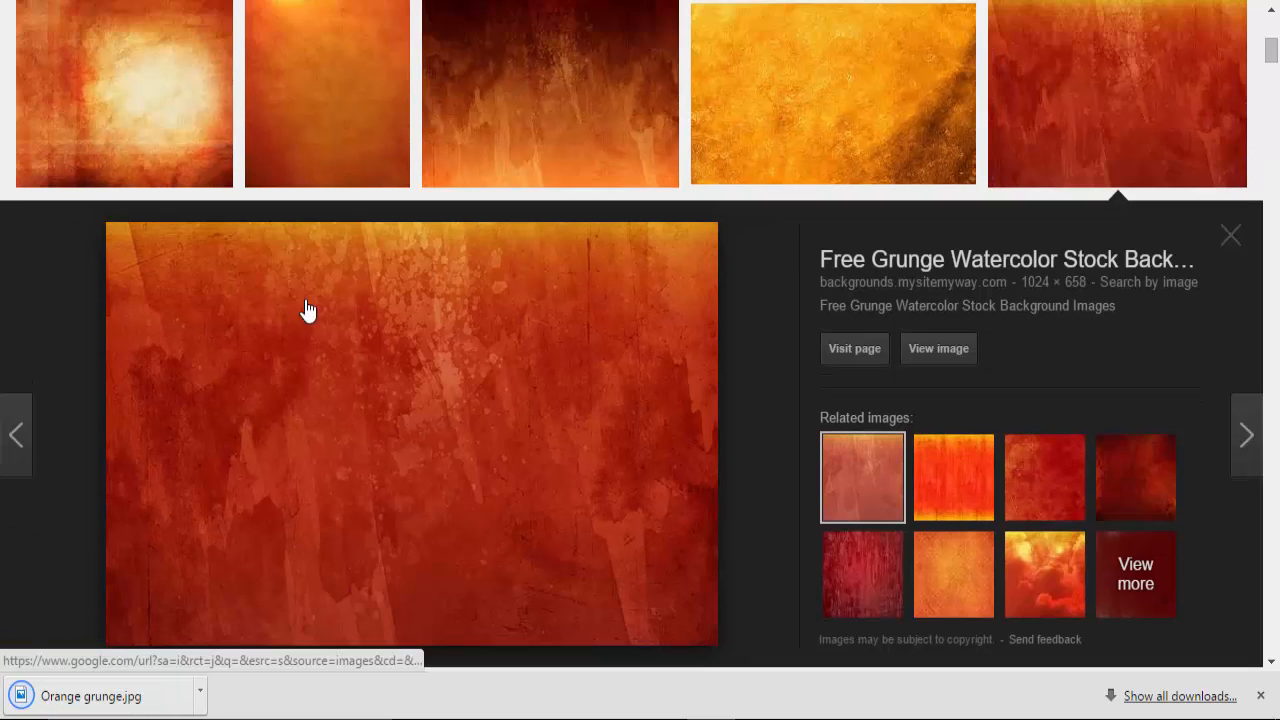
Step: Switch back to Pixlr Editor and open Orange grunge.jpg from the Backgrounds folder, with the file filter set to All Files
click(158, 0)
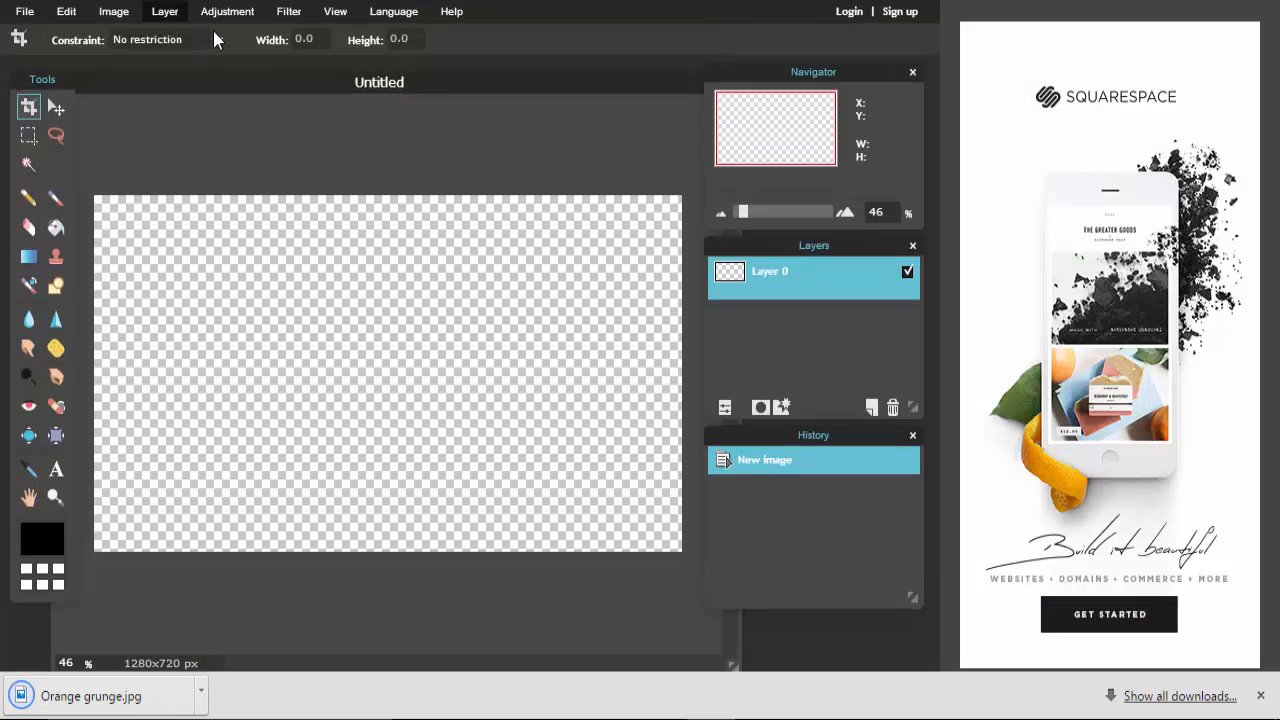
click(55, 106)
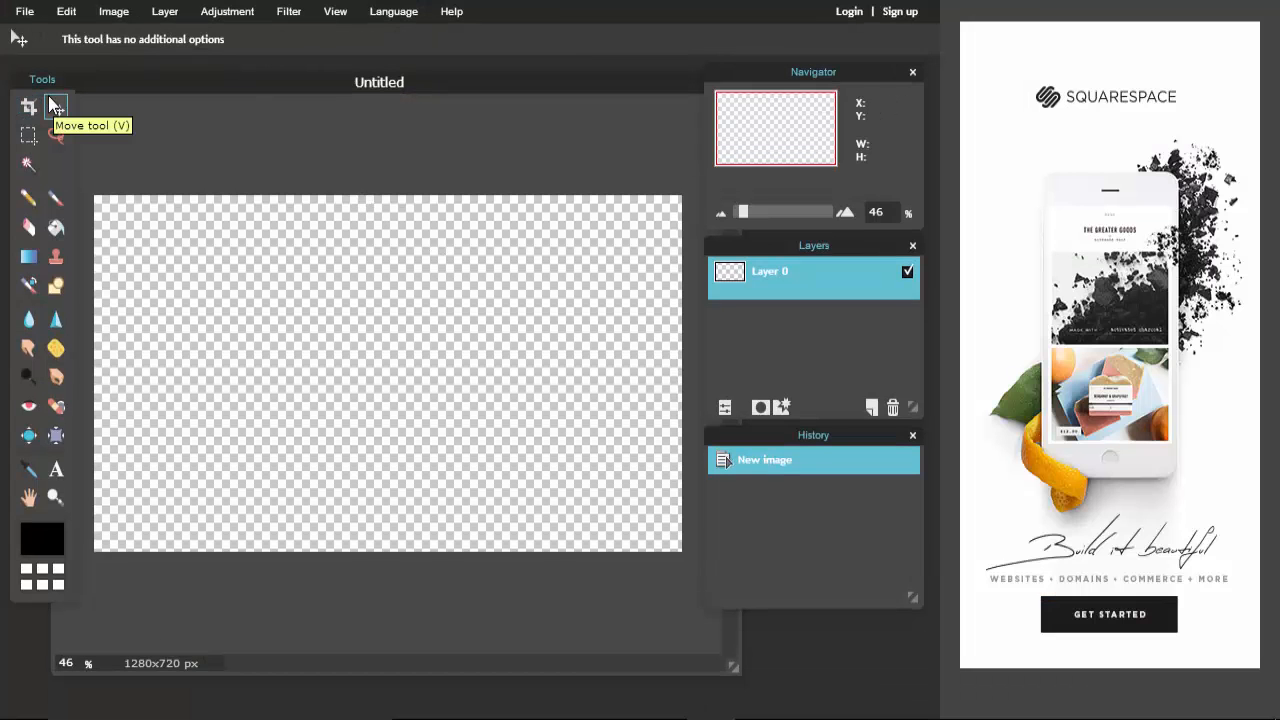
click(25, 13)
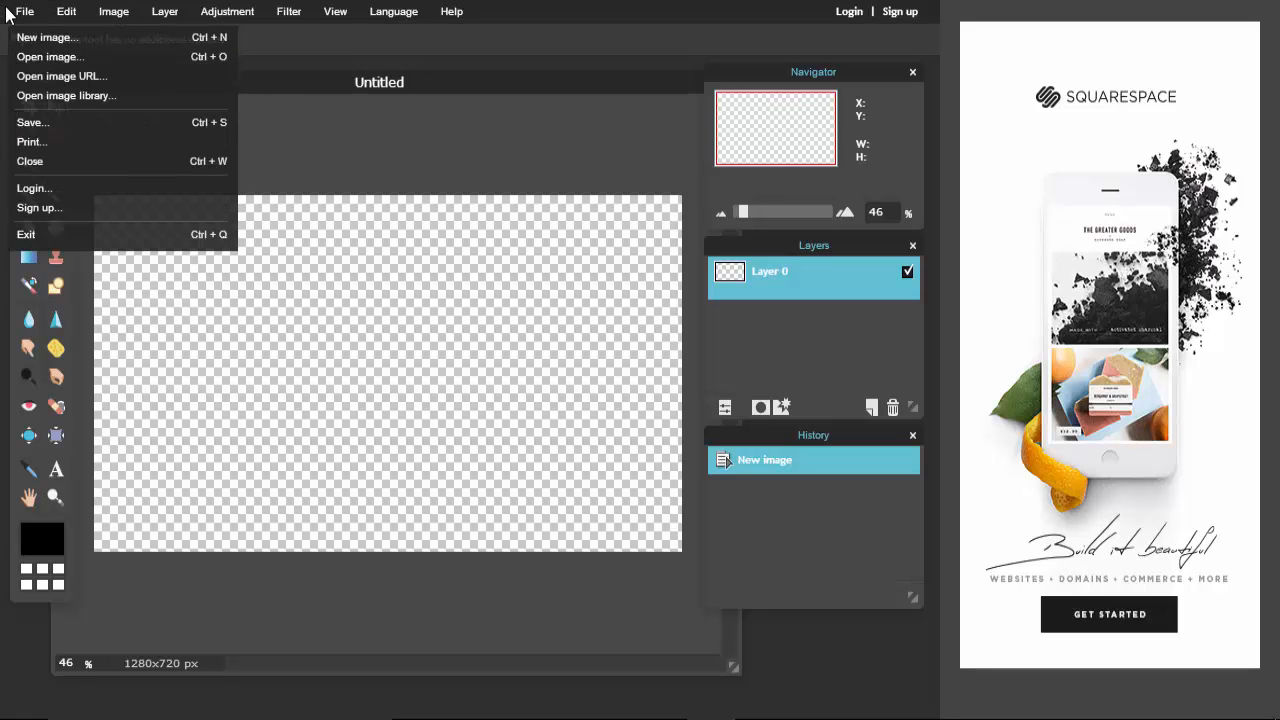
click(30, 58)
scroll(440, 250, down, 2)
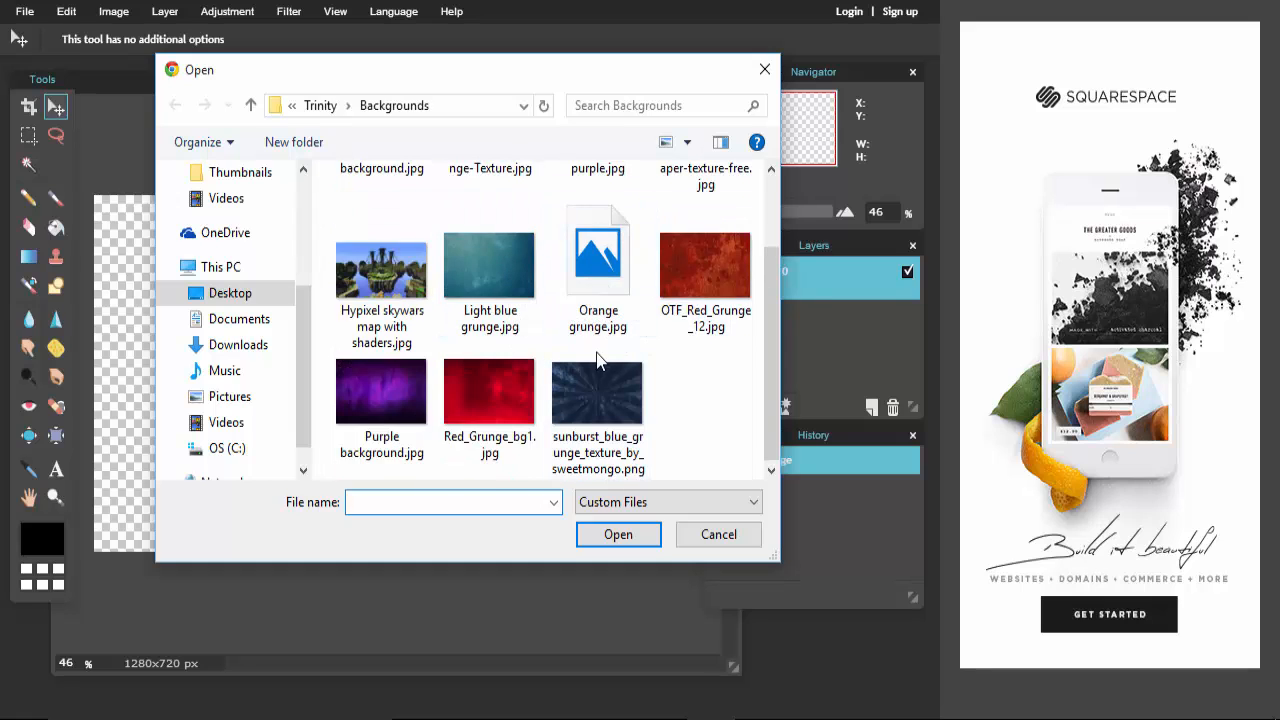
scroll(595, 352, up, 2)
scroll(595, 352, down, 2)
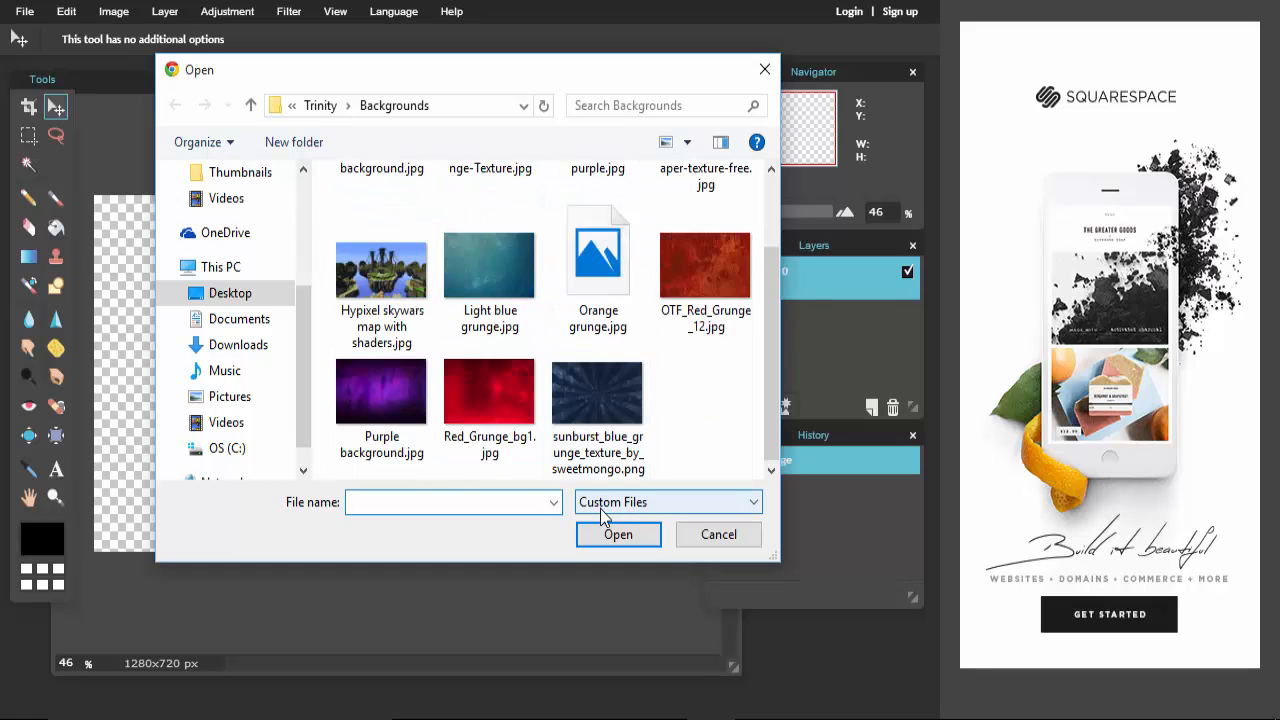
click(625, 505)
click(598, 541)
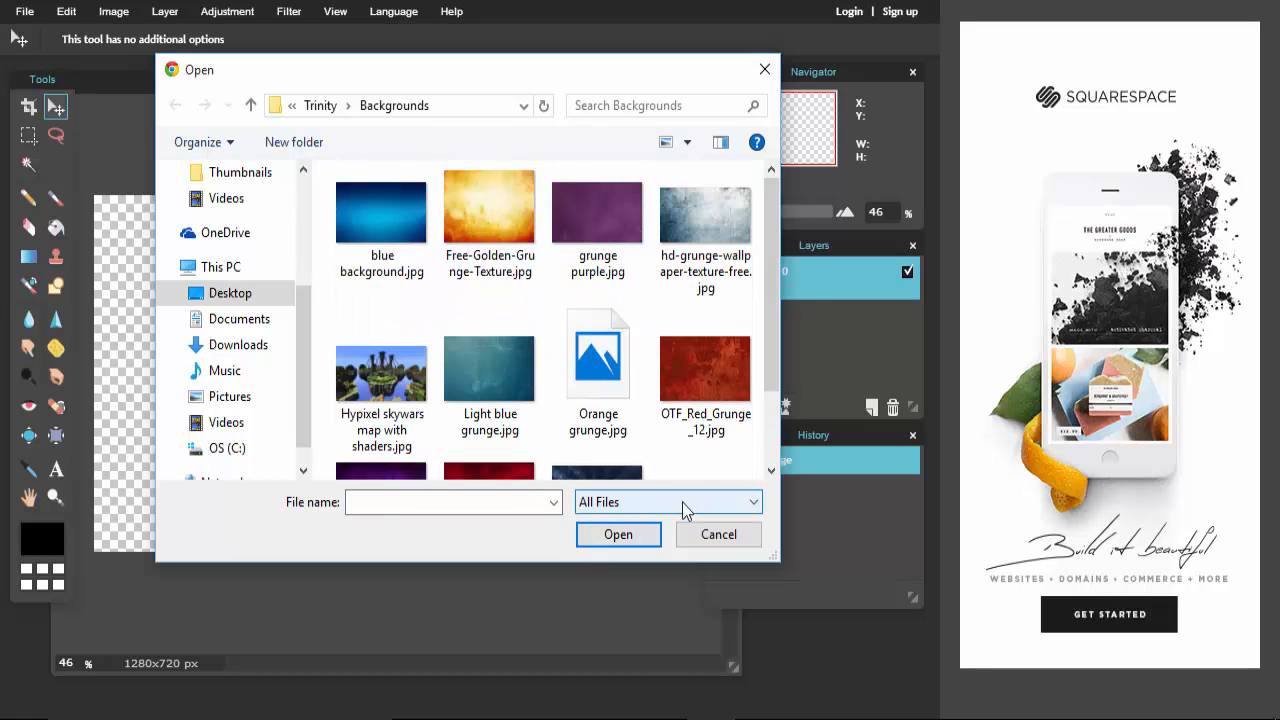
scroll(528, 300, down, 2)
scroll(530, 302, up, 1)
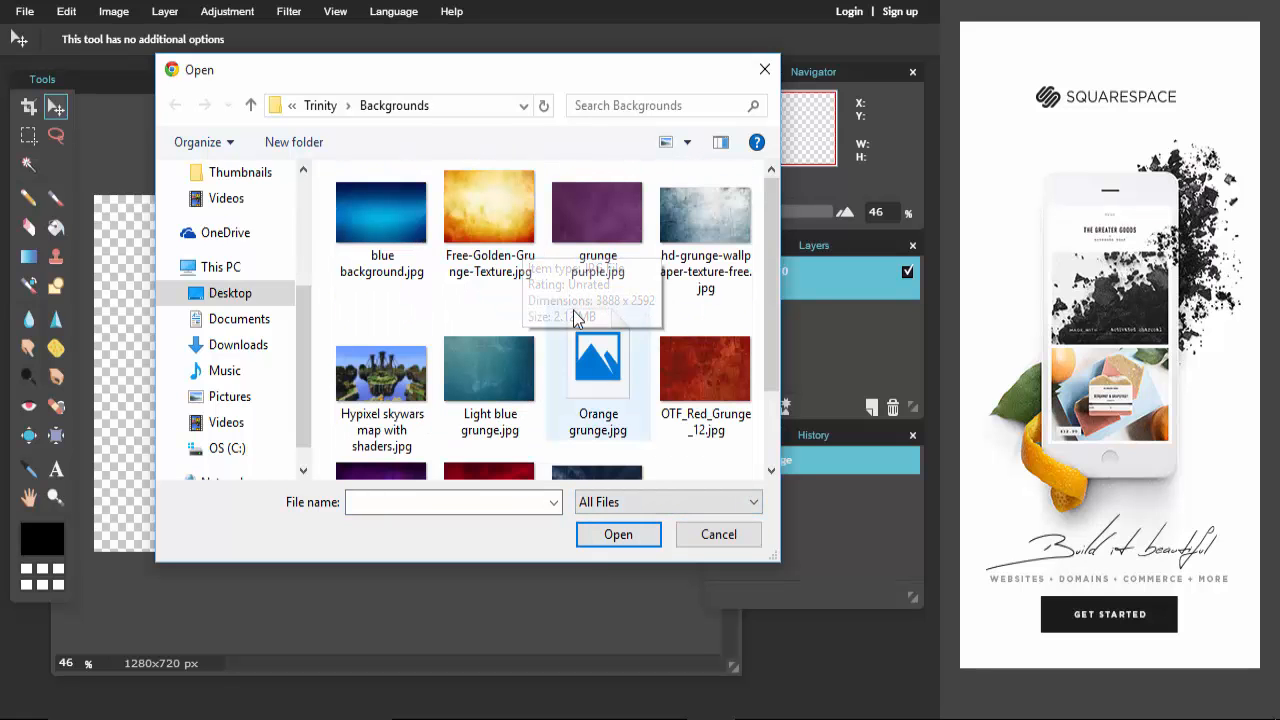
double_click(585, 392)
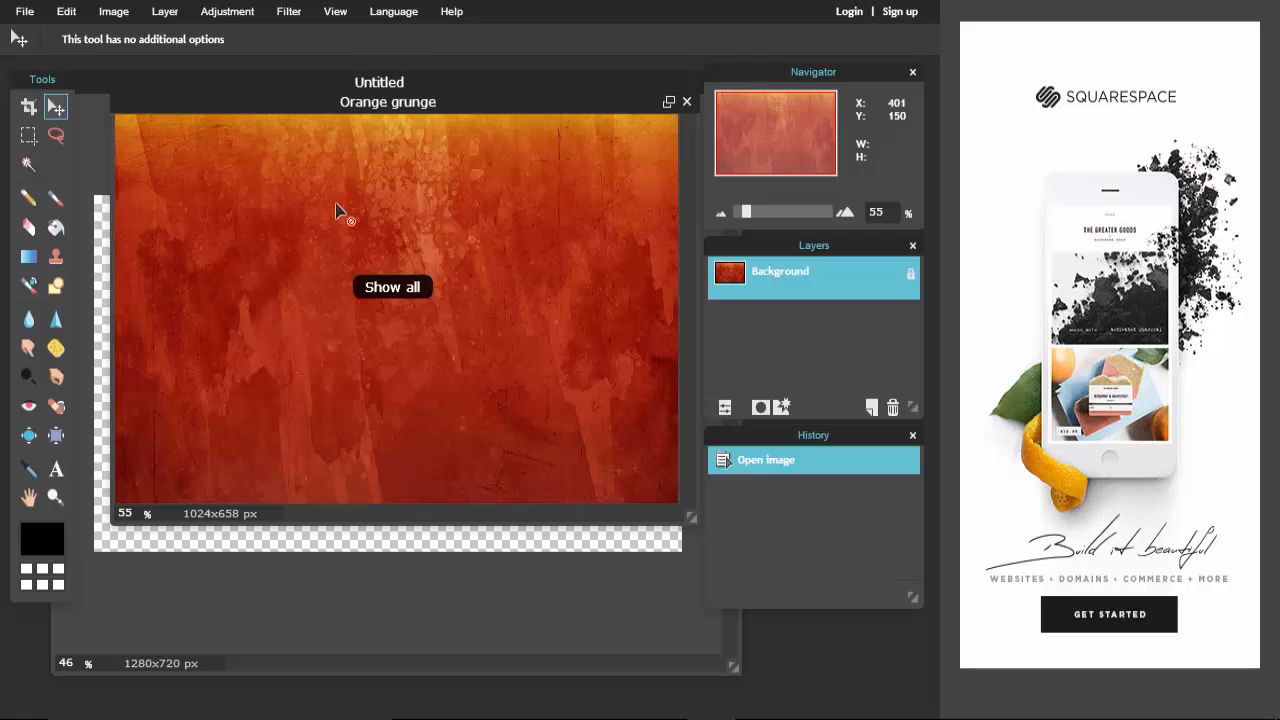
Step: Copy the Background layer of the Orange grunge image into the Untitled canvas and close the Orange grunge image
drag(348, 108, 325, 400)
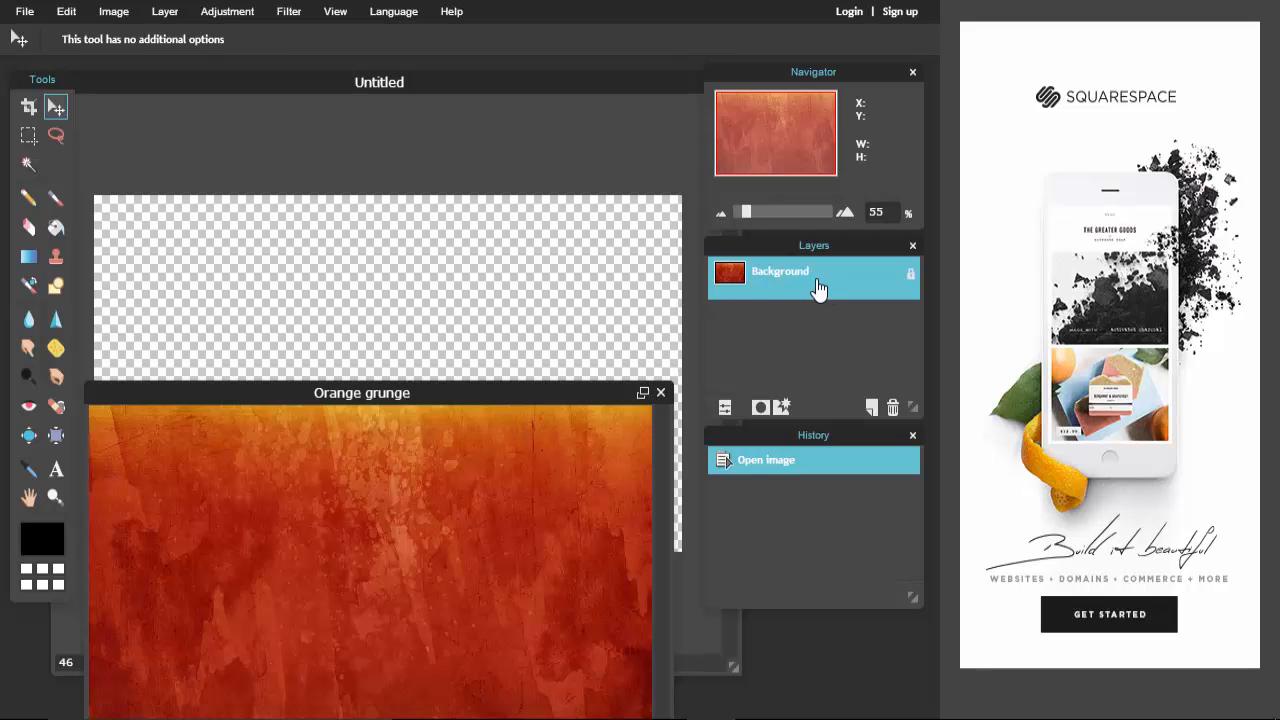
drag(820, 289, 429, 296)
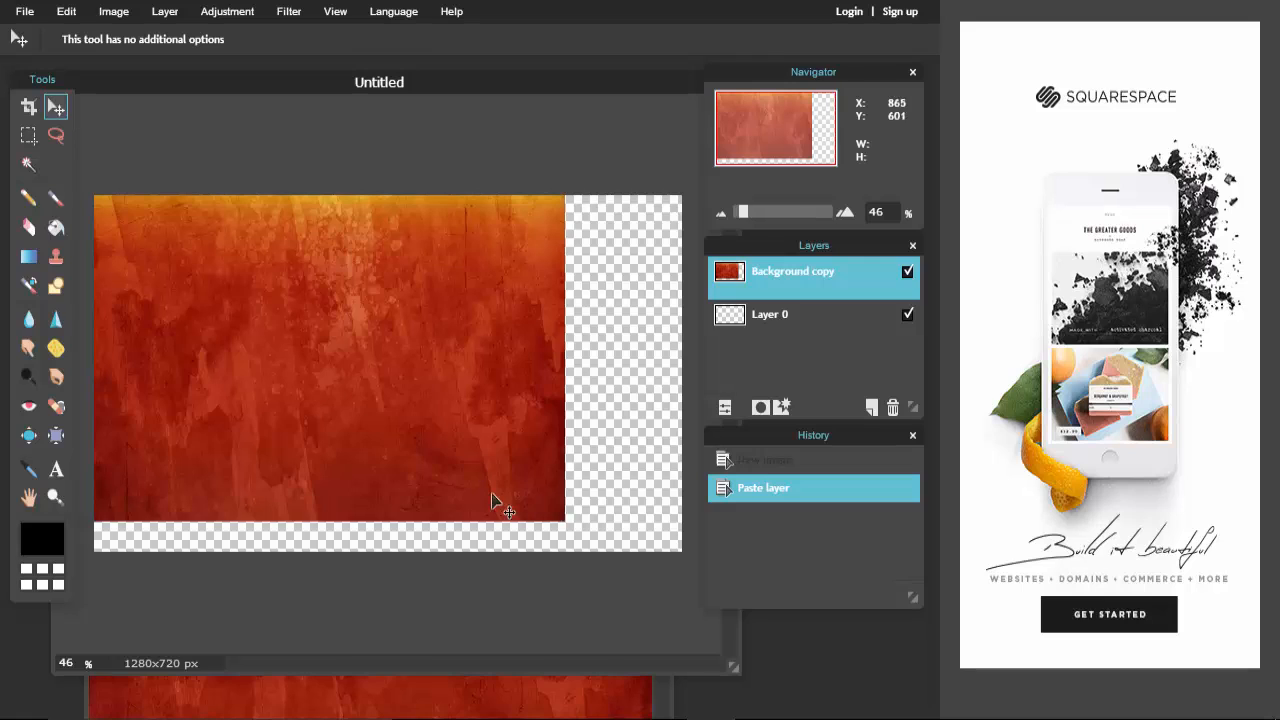
click(647, 689)
drag(451, 399, 505, 418)
click(691, 414)
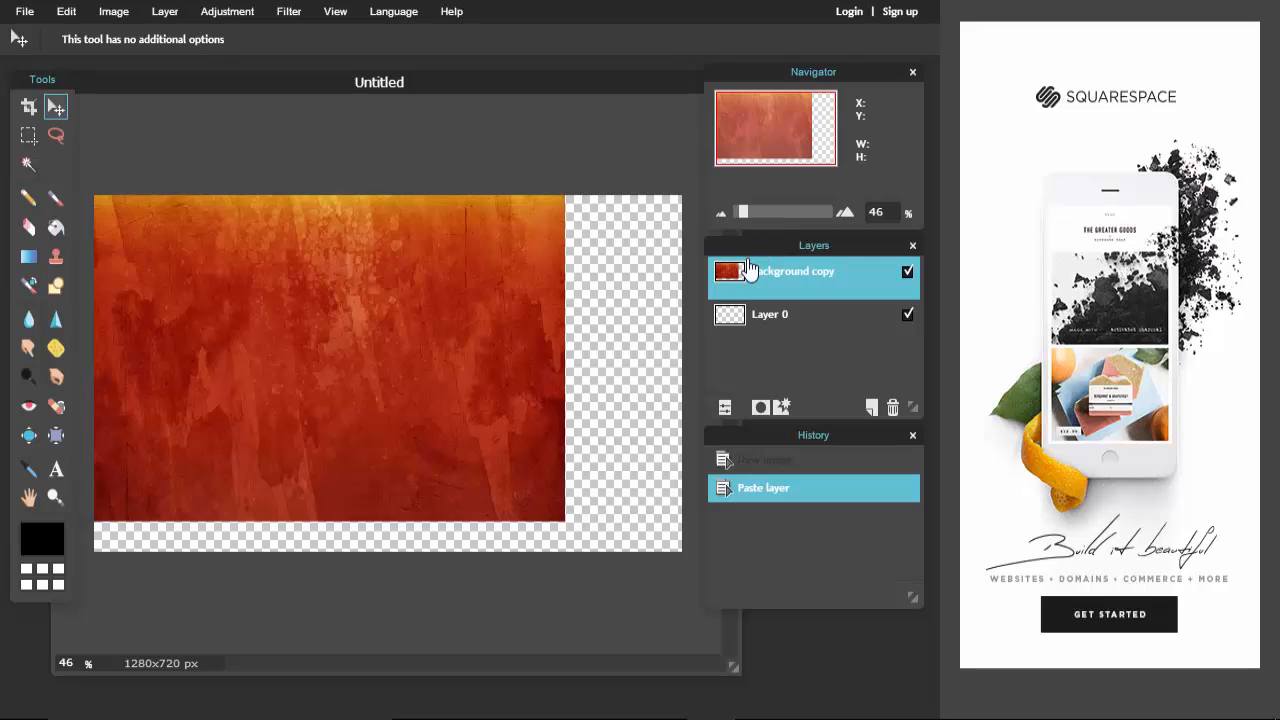
Step: Free transform the pasted grunge layer so it covers the whole canvas and apply the changes
click(64, 14)
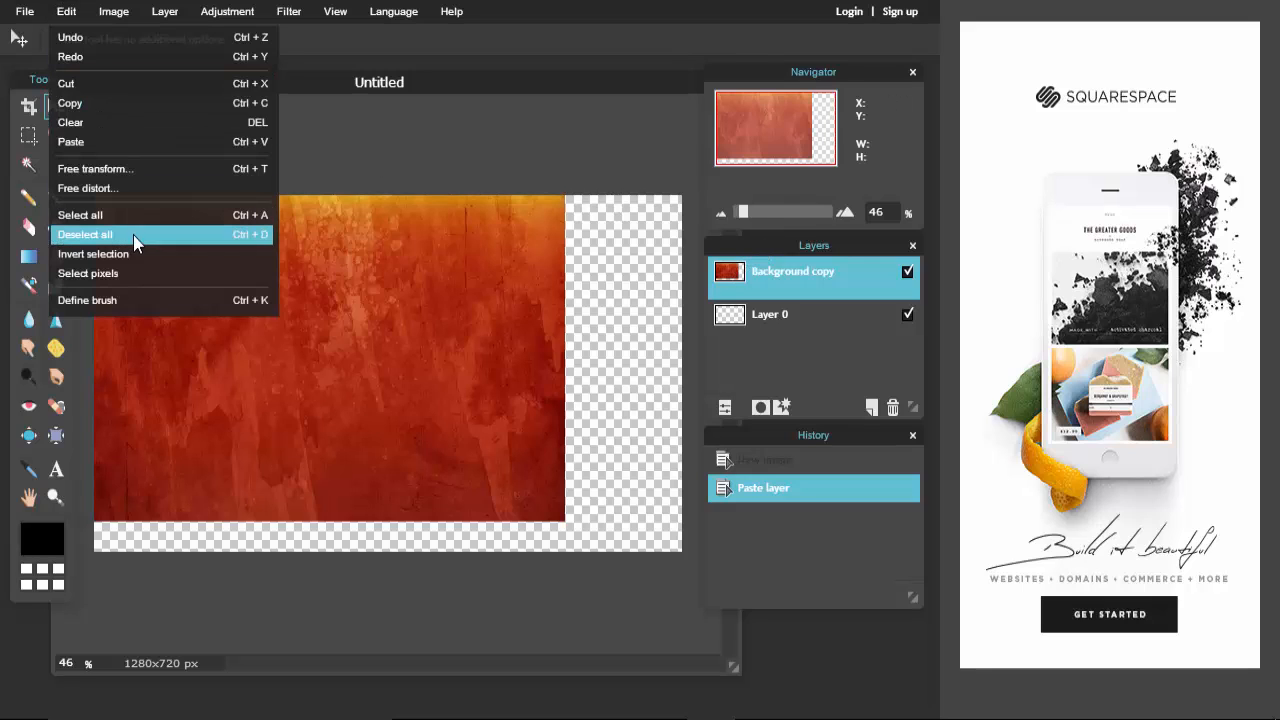
click(124, 168)
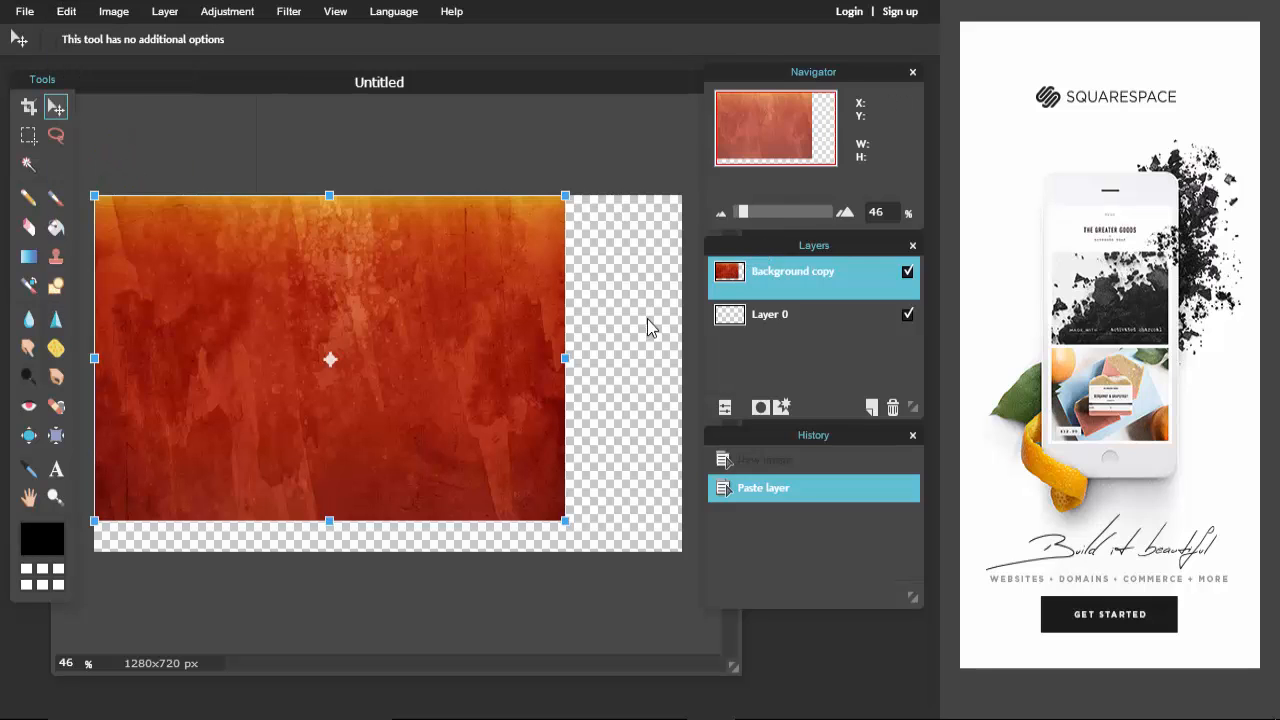
drag(571, 520, 636, 541)
click(643, 374)
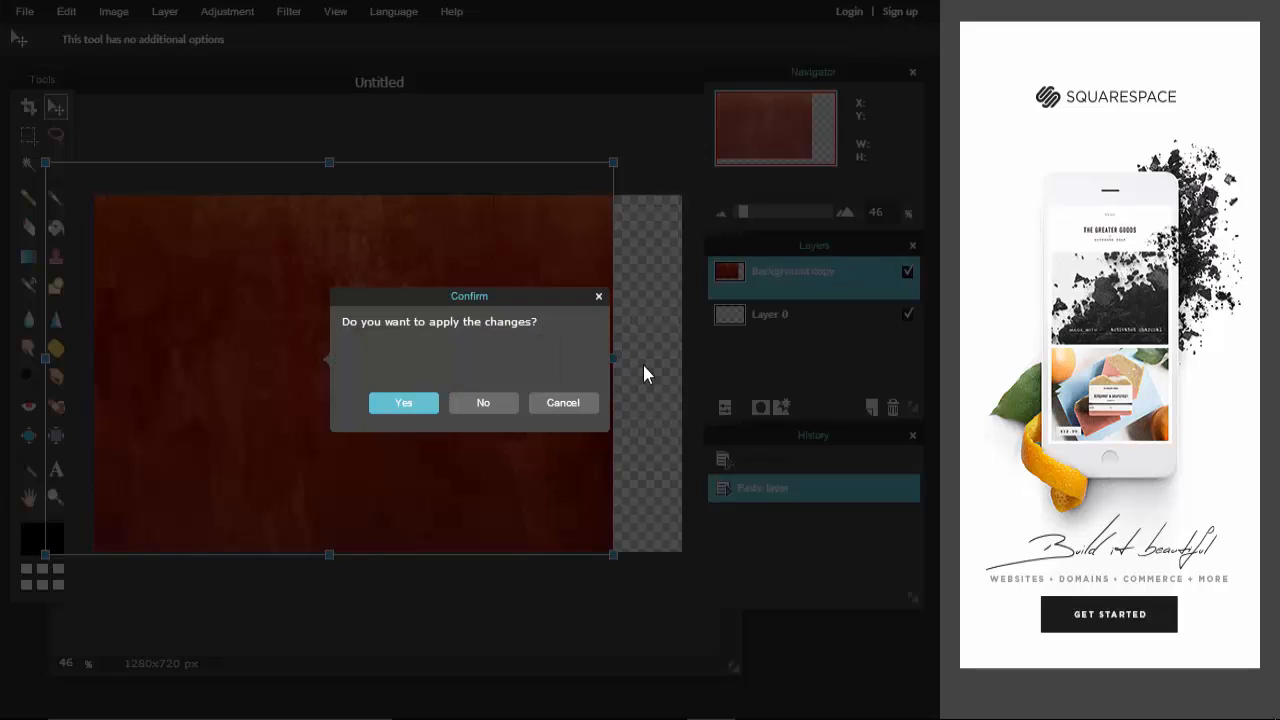
click(599, 296)
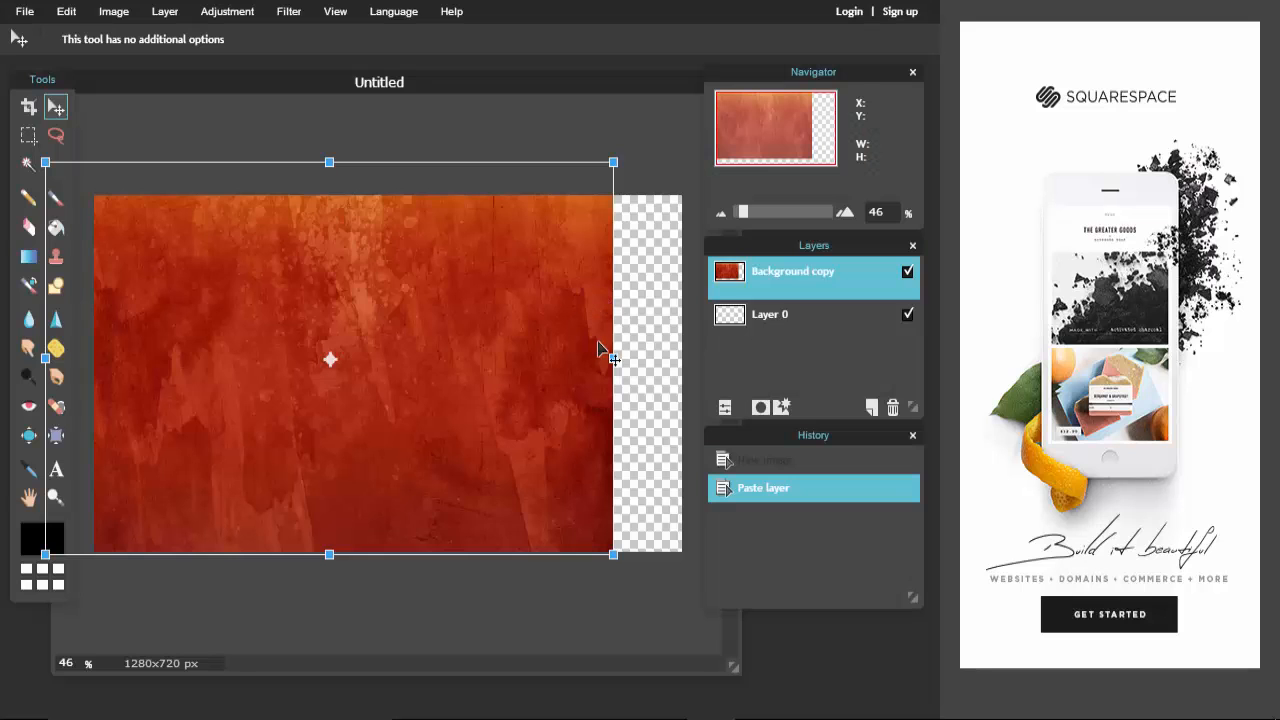
drag(611, 357, 690, 365)
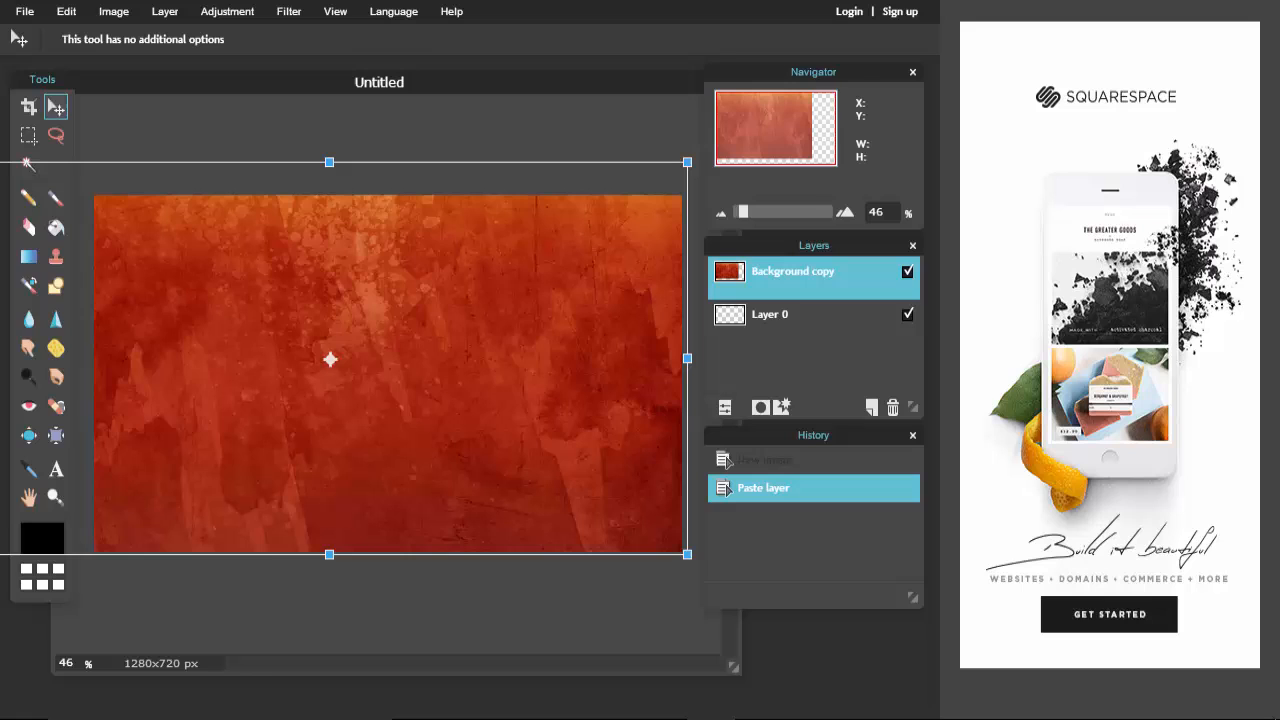
click(55, 107)
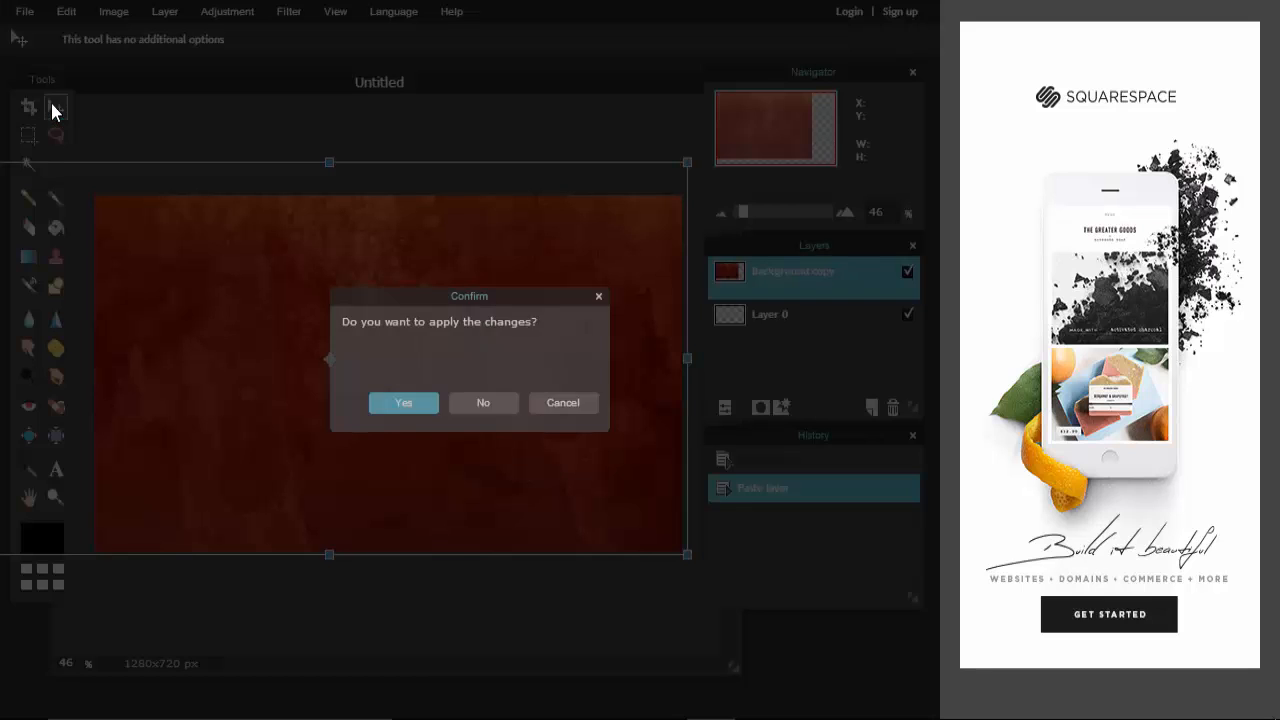
click(403, 403)
Step: Add a text layer on the canvas reading "How To / make thumbnails / without photoshop" on three lines
key(t)
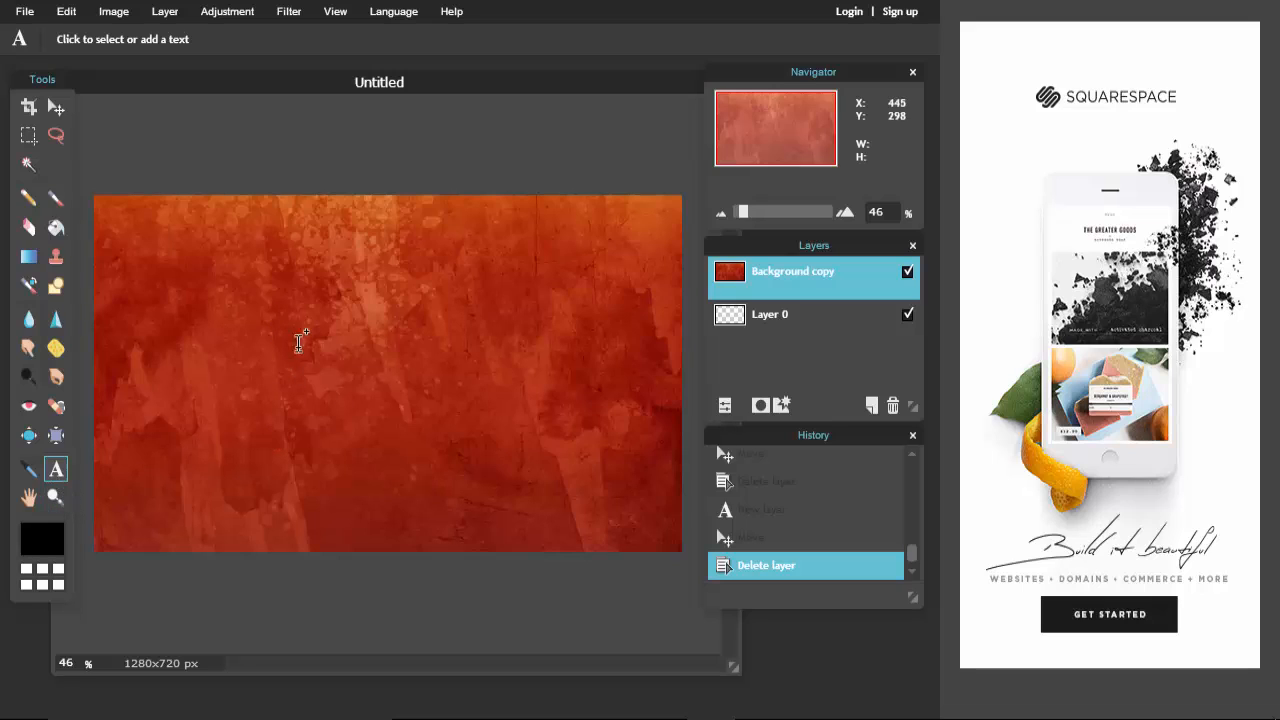
click(312, 334)
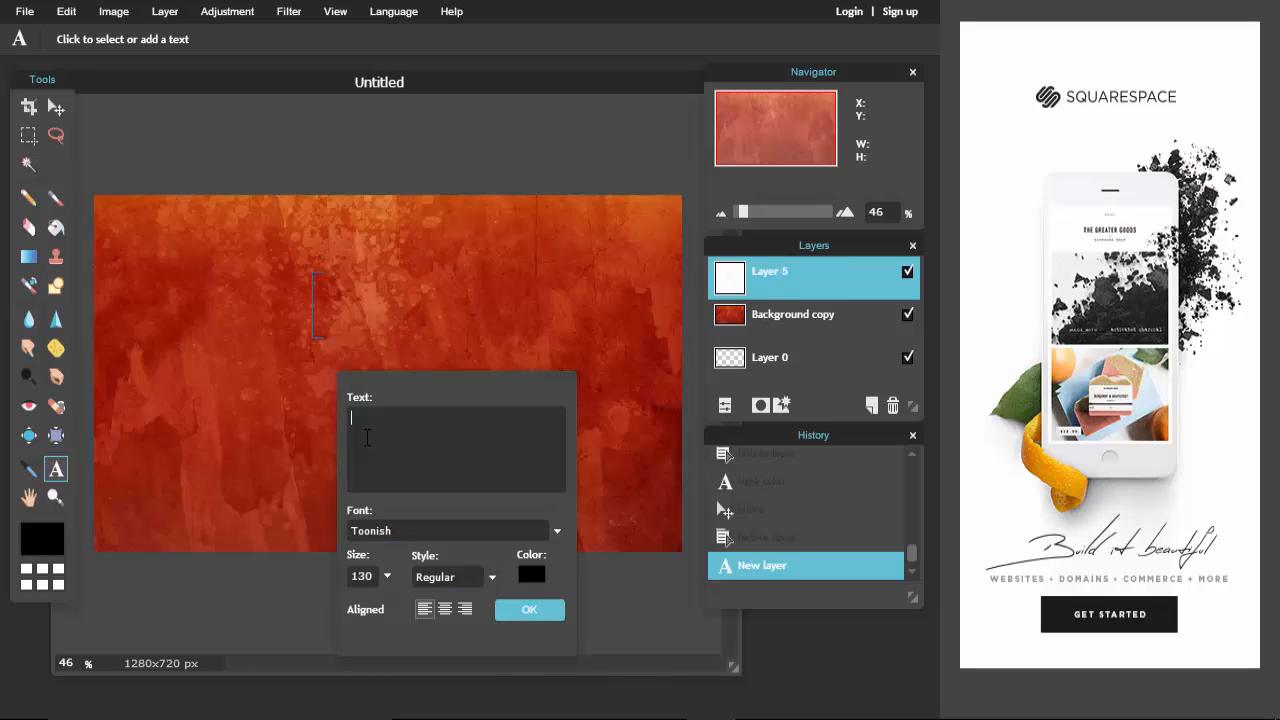
text(How)
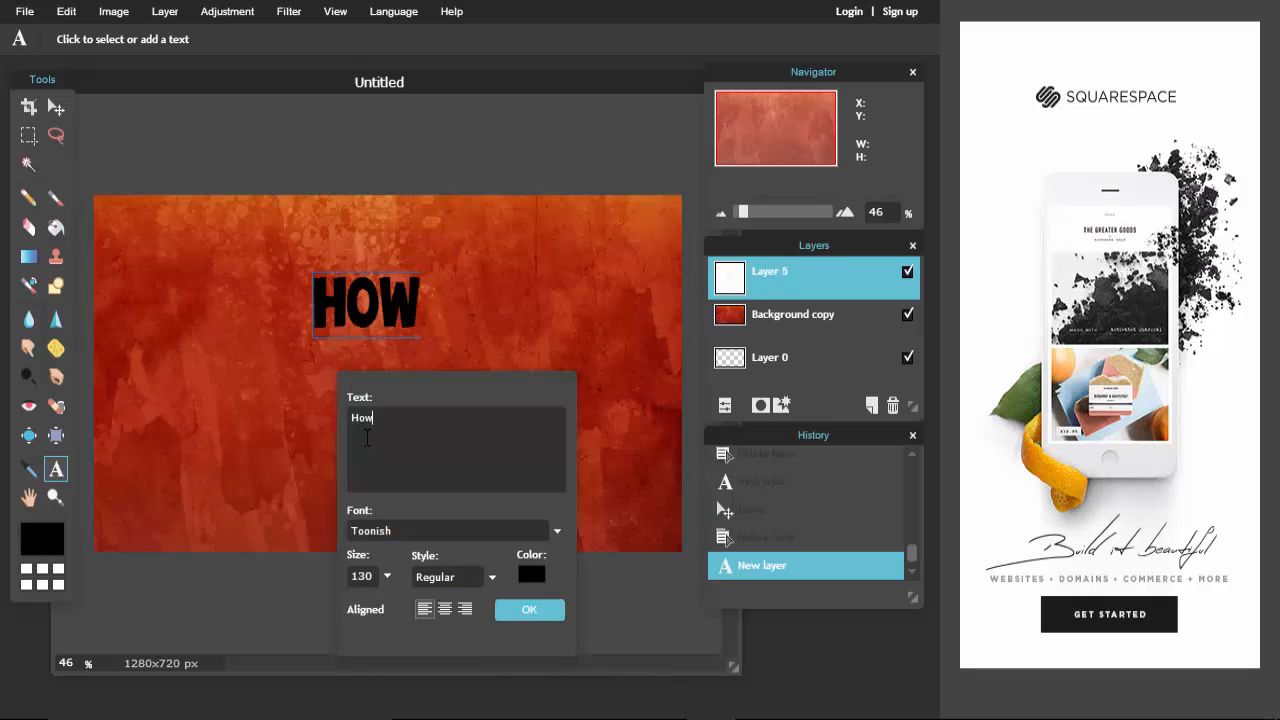
text( To)
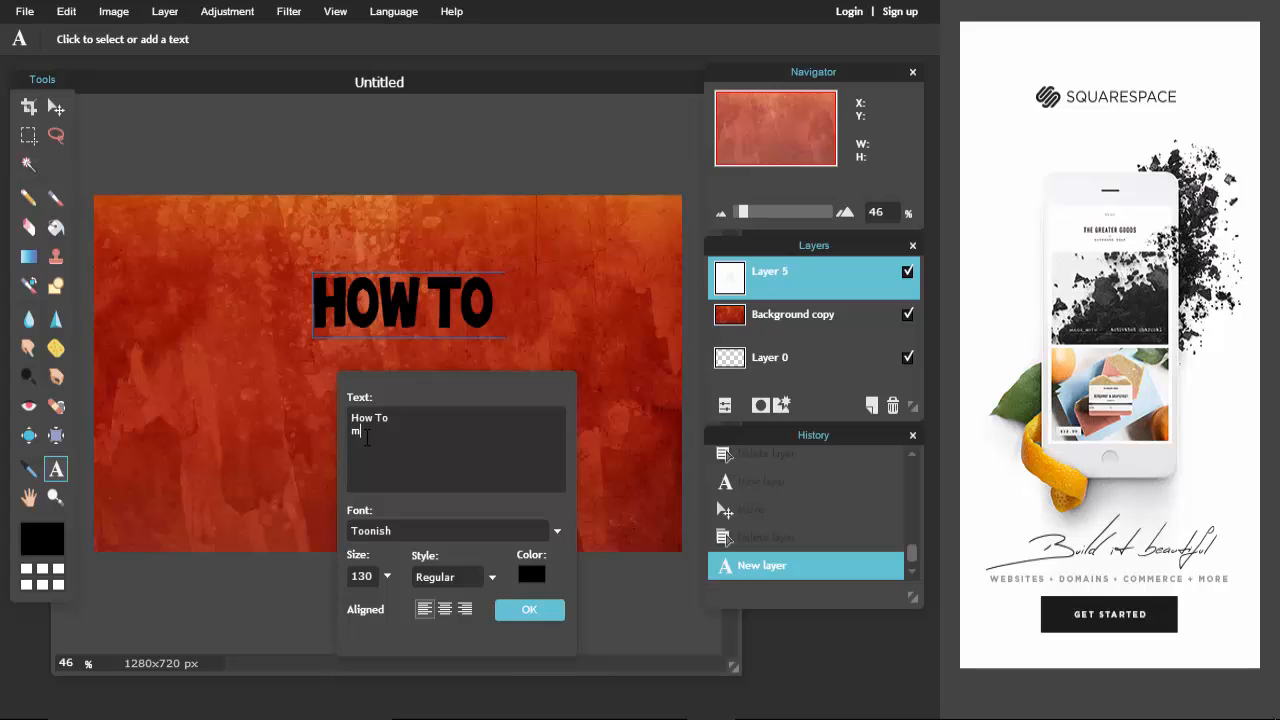
text(ake)
key(BackSpace)
key(BackSpace)
key(BackSpace)
key(BackSpace)
key(BackSpace)
text(make)
key(BackSpace)
key(BackSpace)
key(BackSpace)
key(BackSpace)
key(BackSpace)
key(Return)
text(make )
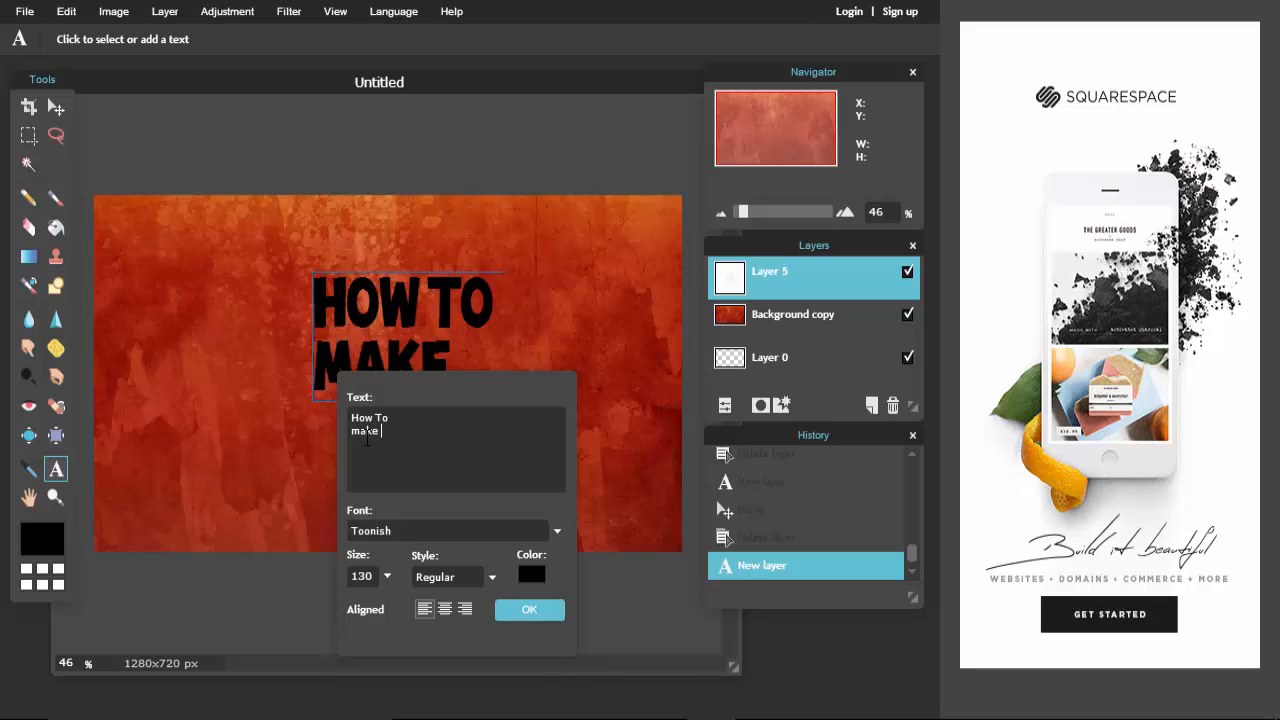
text(thumbnai)
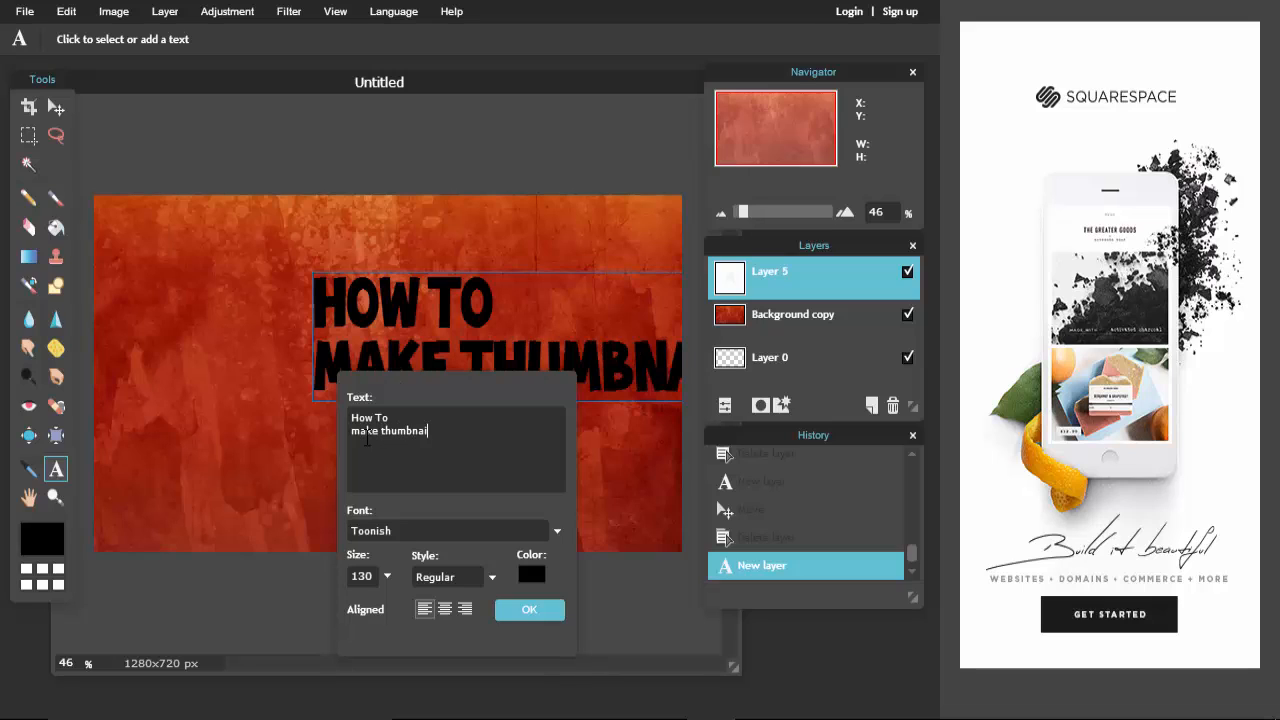
text(ls)
key(Return)
text(without ph)
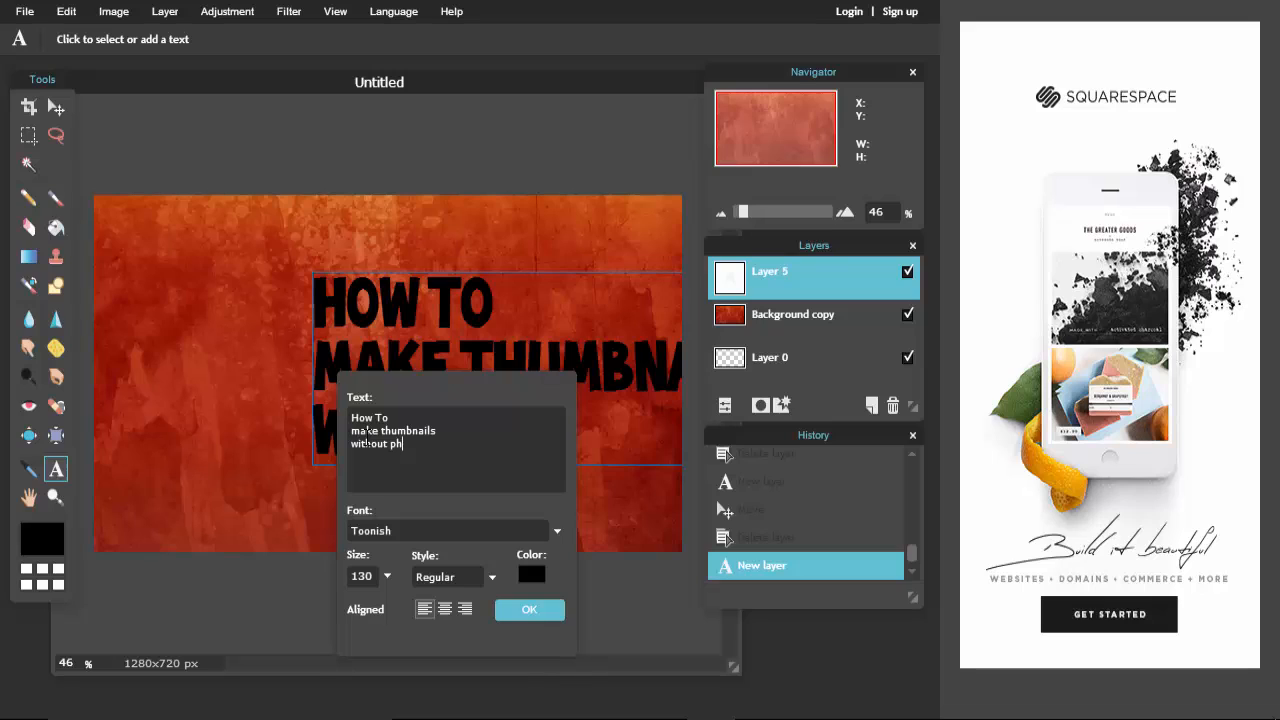
text(otosho)
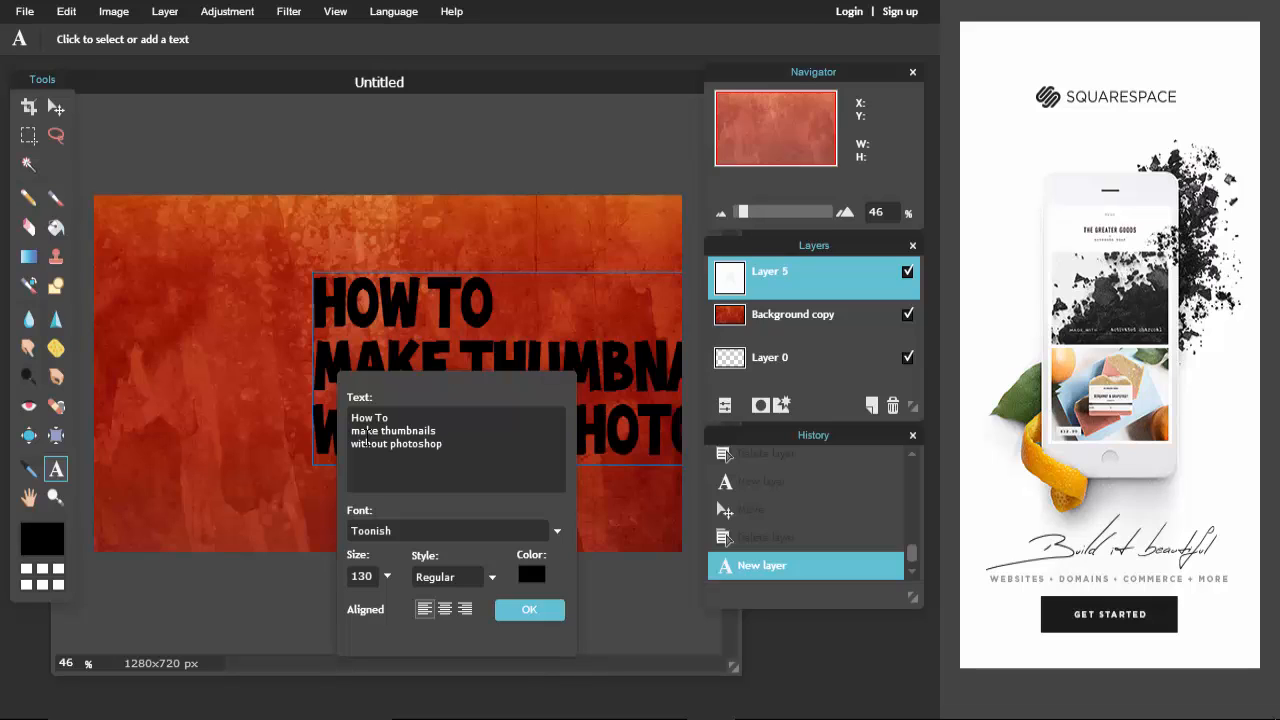
text(p)
Step: Set the title text's colour to white (ffffff) and its font to Toonish
click(387, 577)
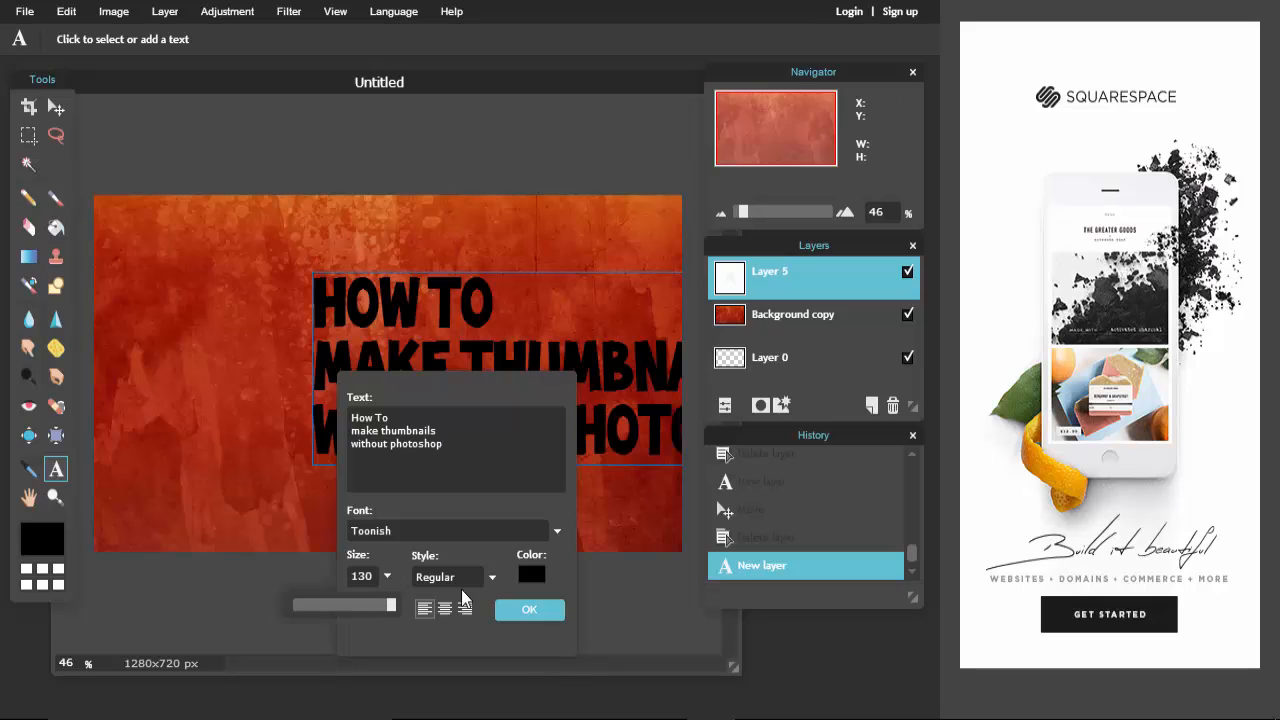
click(541, 575)
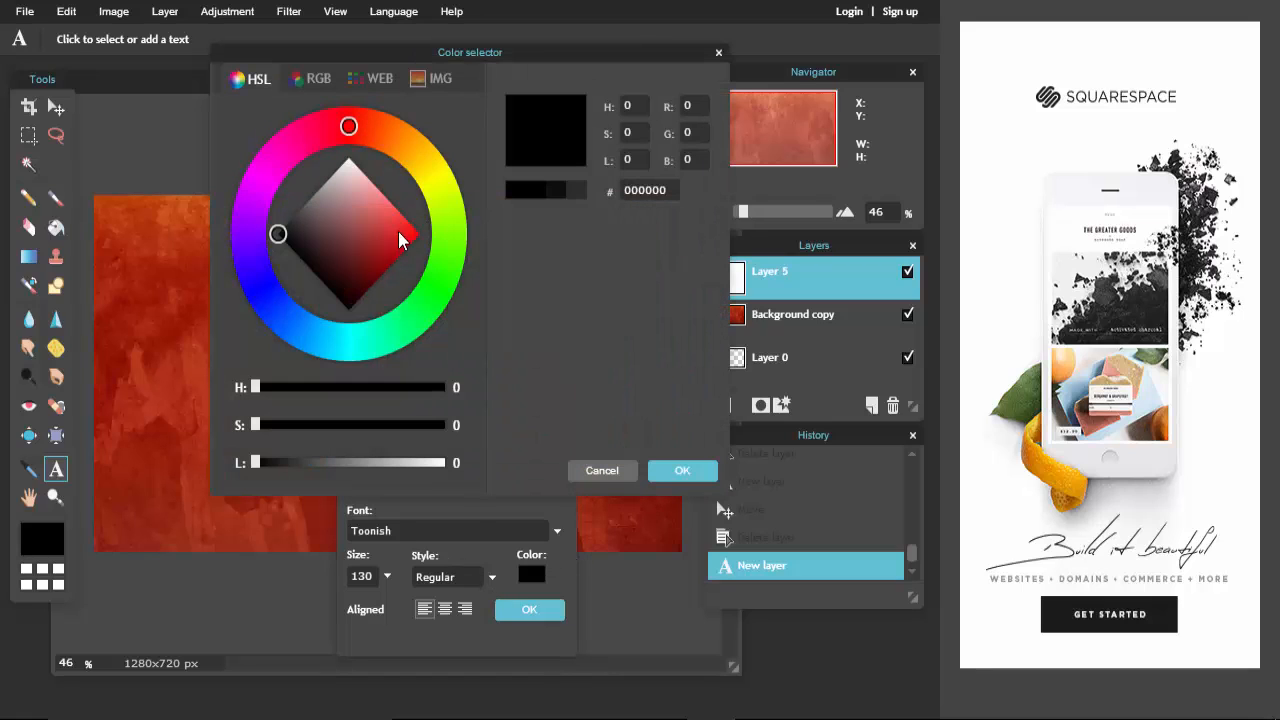
mouse_move(268, 237)
mouse_down()
mouse_move(293, 236)
mouse_move(319, 193)
mouse_up()
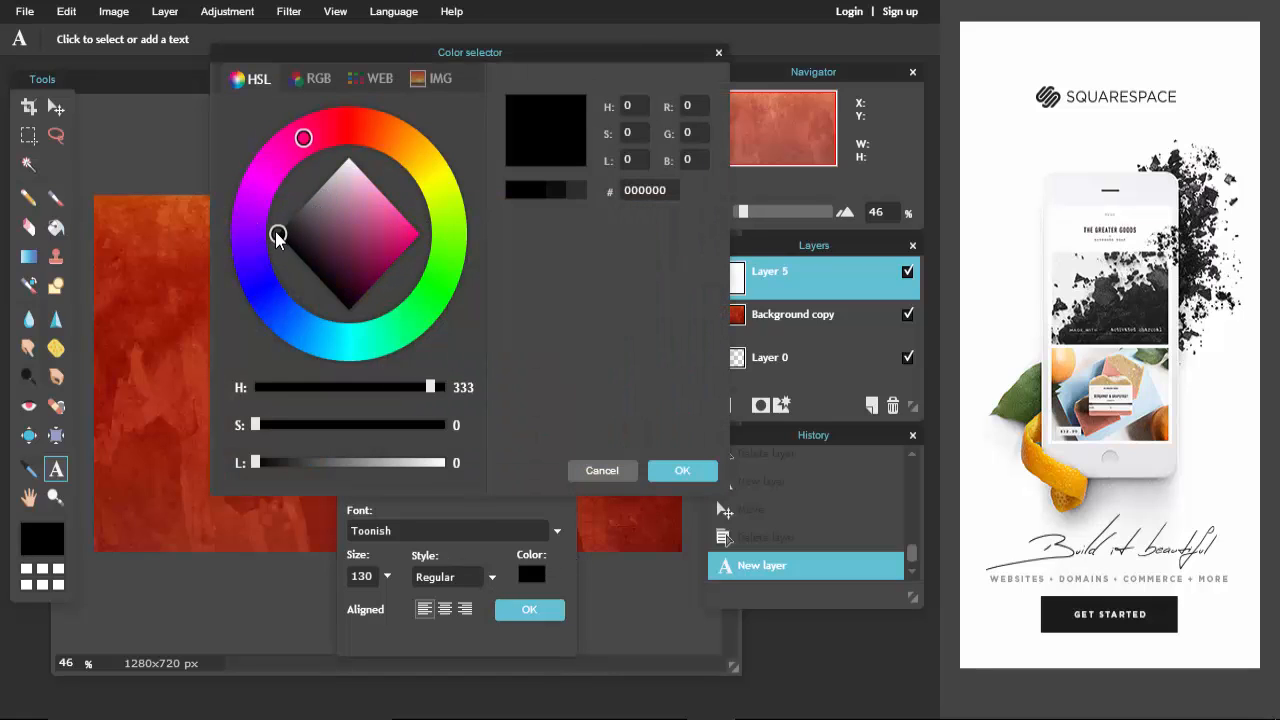
mouse_move(278, 234)
mouse_down()
mouse_move(333, 205)
mouse_move(348, 173)
mouse_move(339, 158)
mouse_up()
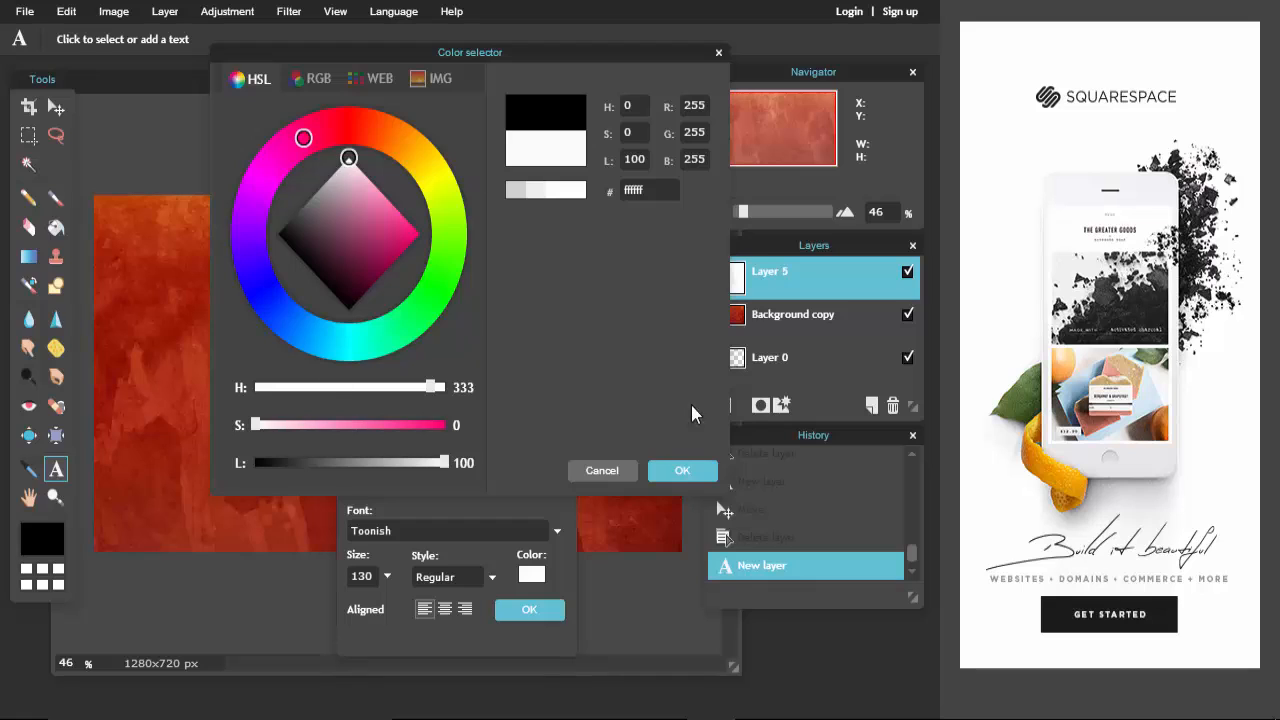
click(680, 469)
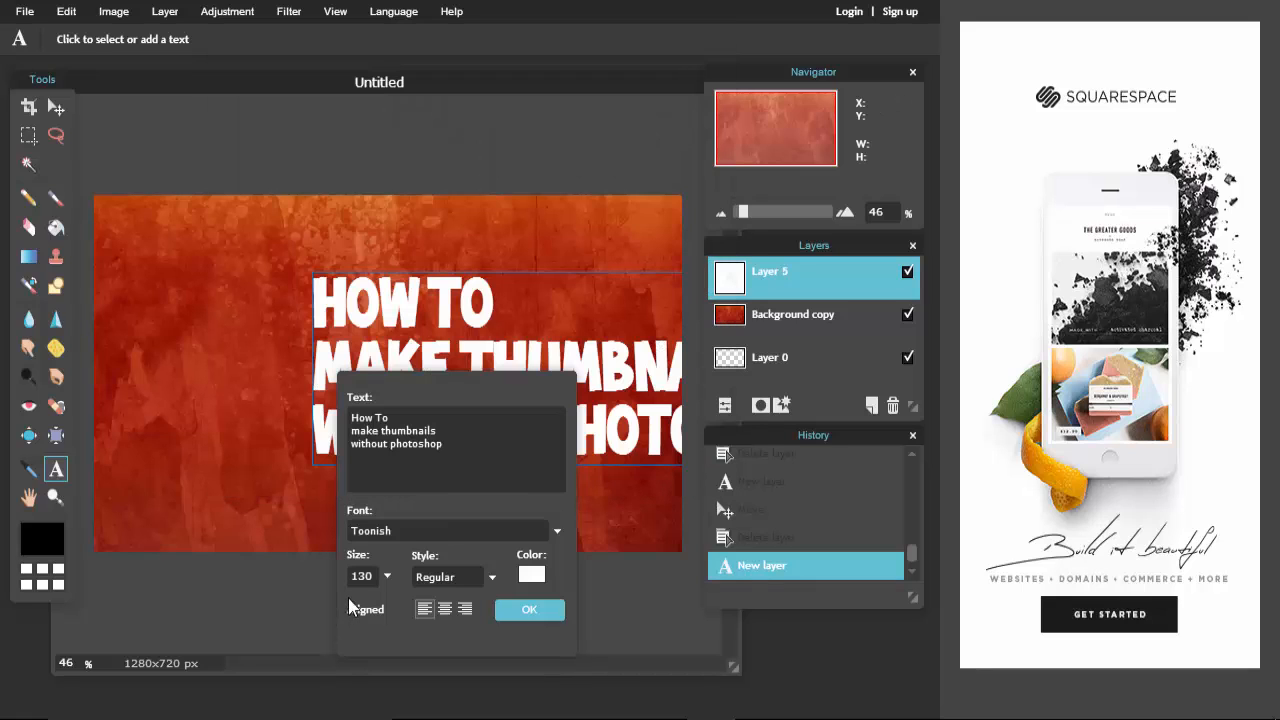
click(435, 536)
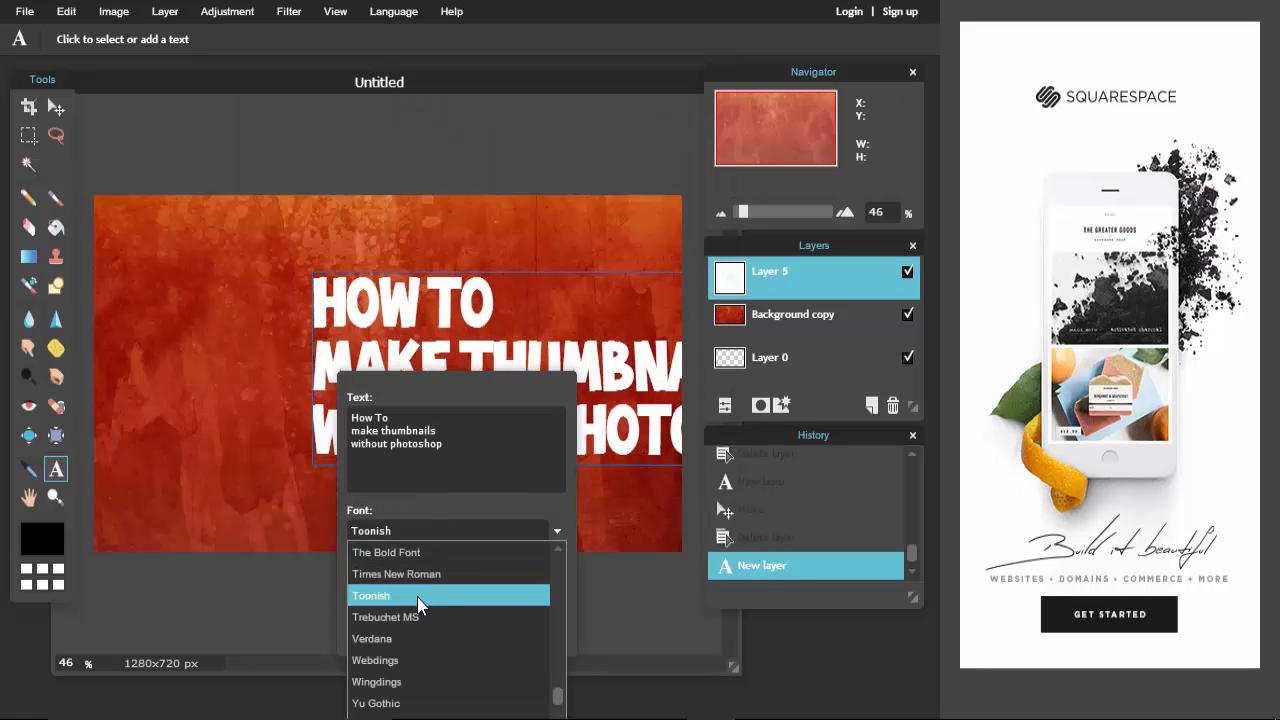
click(418, 596)
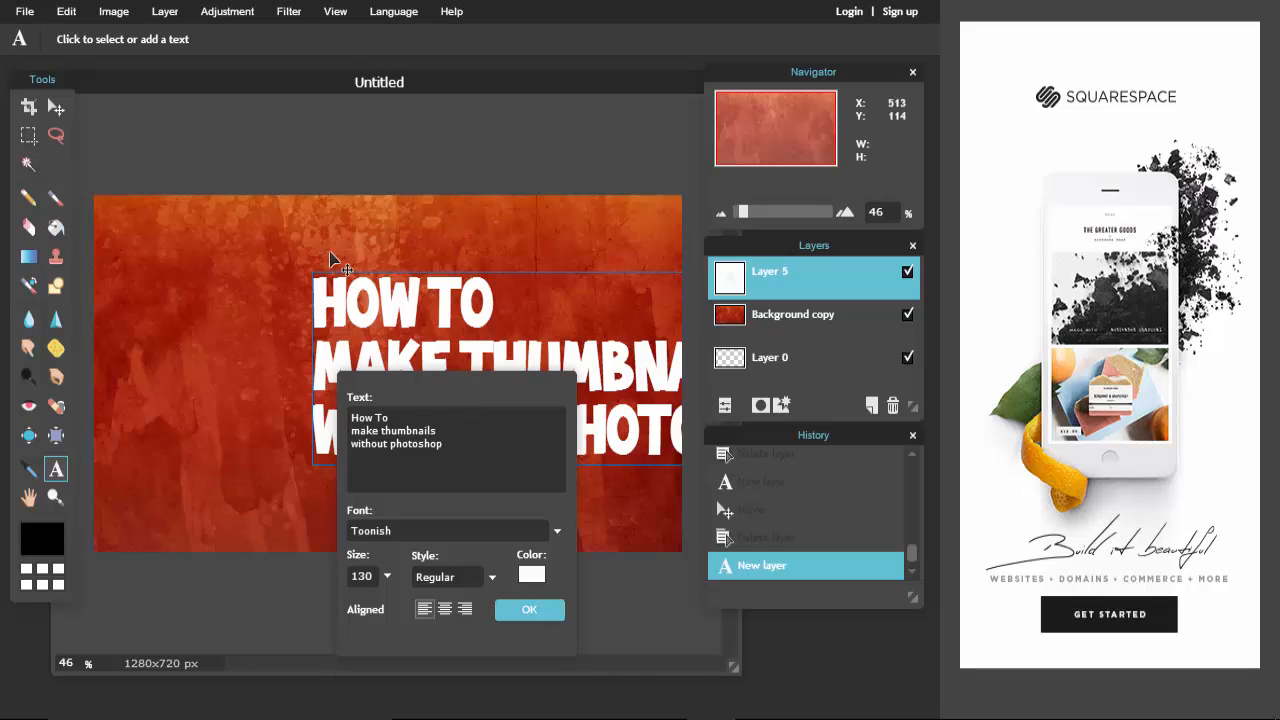
Step: Centre-align the title text, confirm it and move it to the middle of the canvas
drag(473, 390, 446, 372)
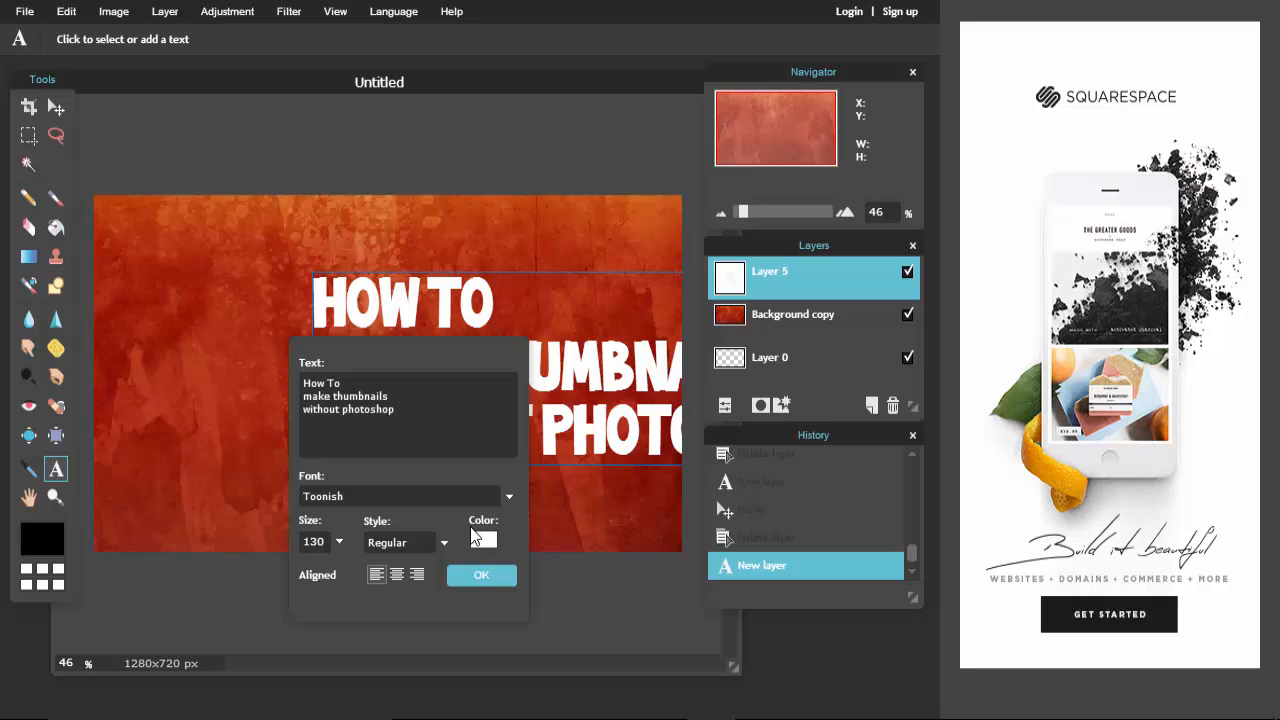
click(395, 574)
click(483, 576)
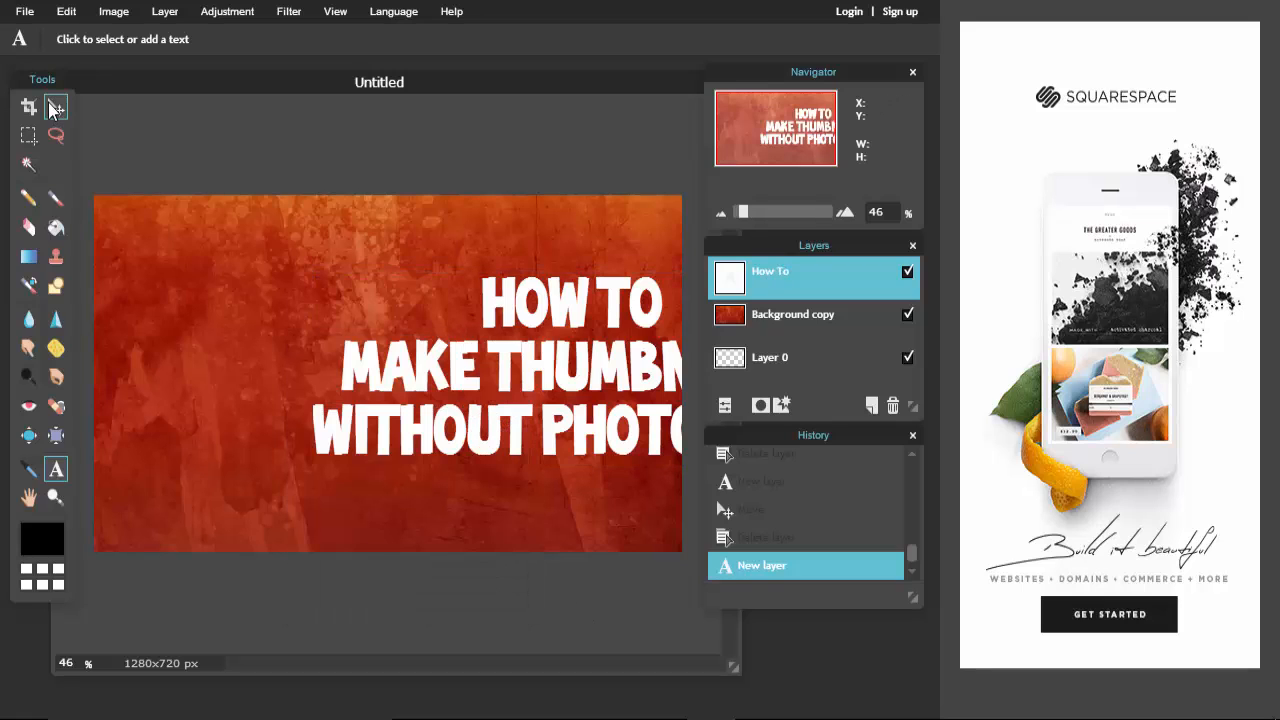
click(56, 106)
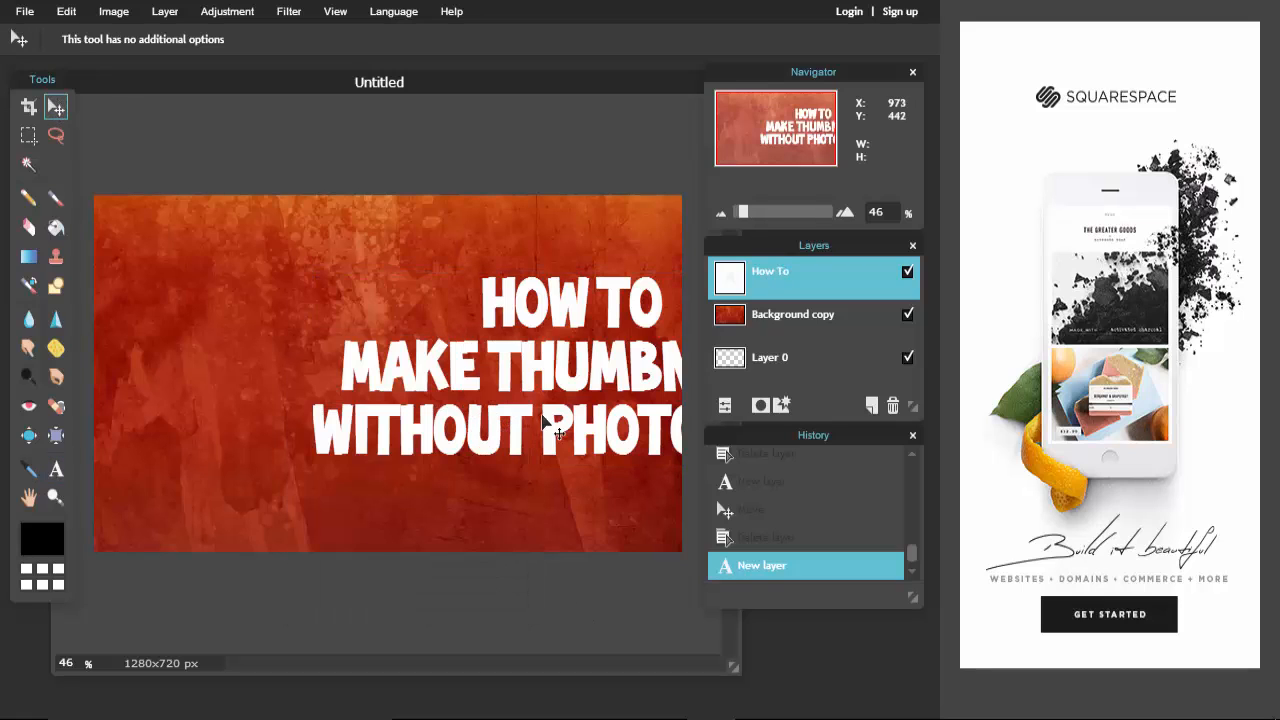
drag(545, 428, 360, 435)
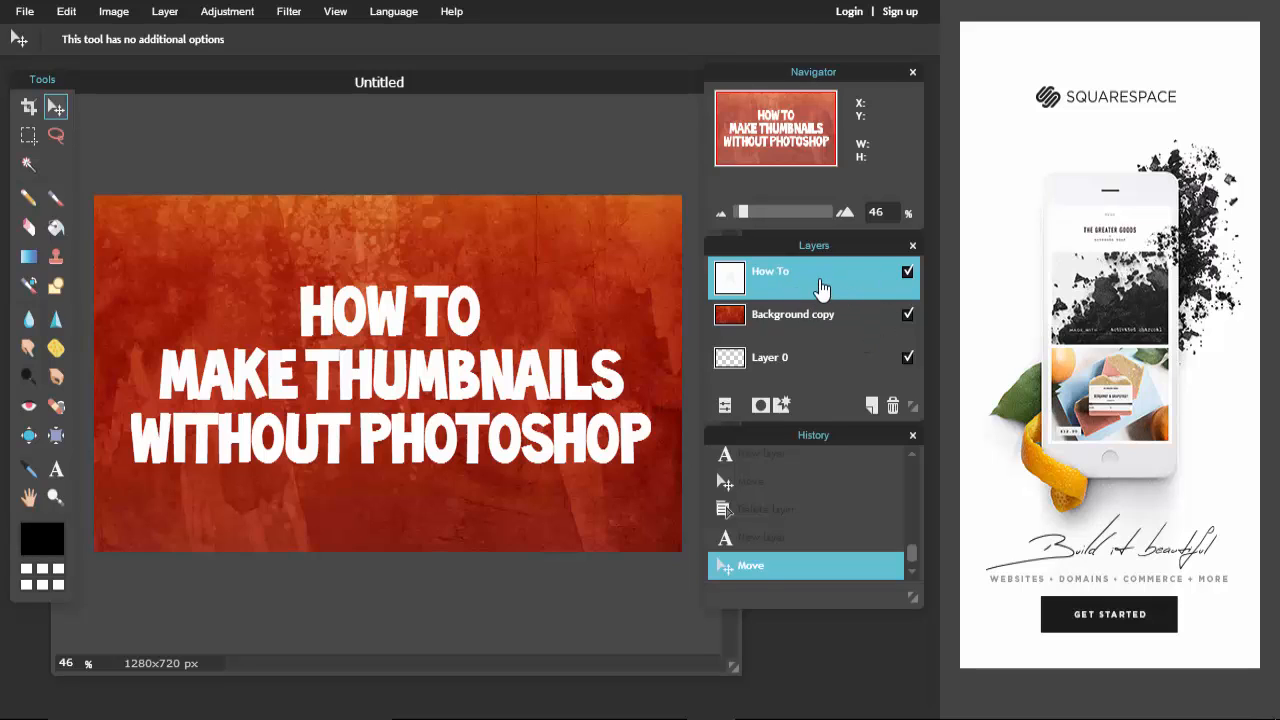
Step: Add a drop shadow layer style to the How To text layer with opacity 100, distance 5 and size 25
click(783, 405)
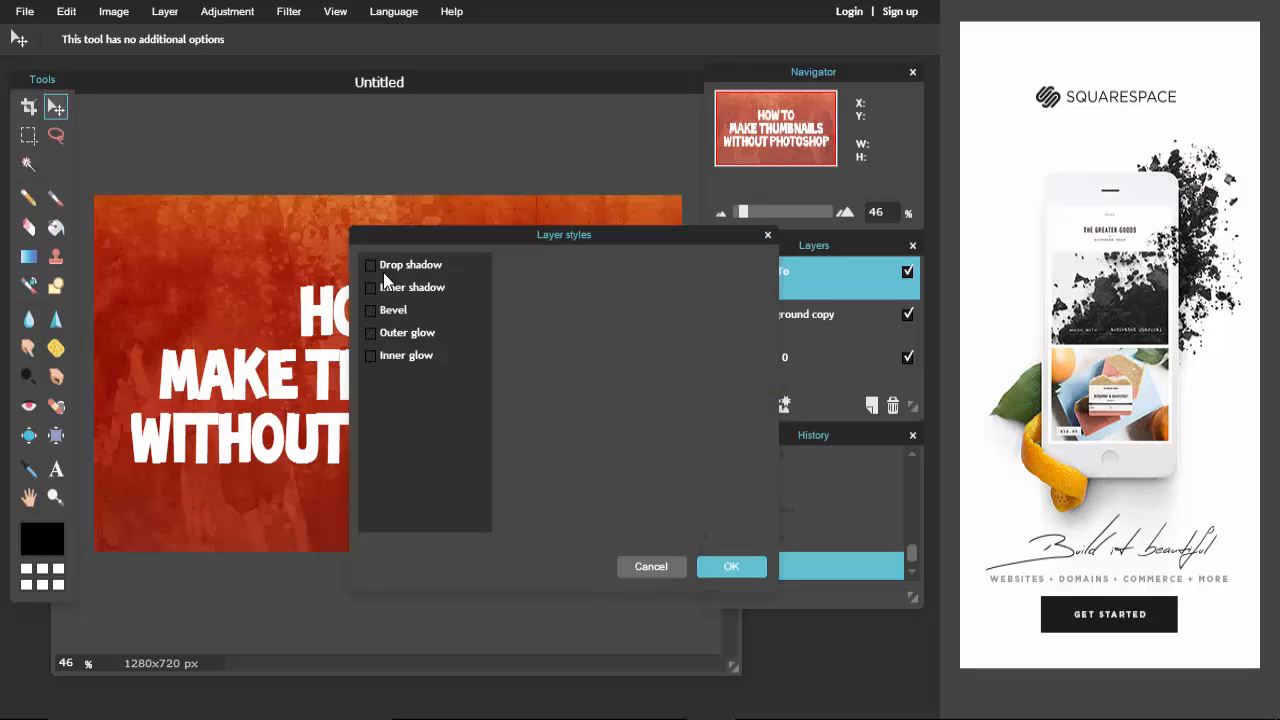
click(370, 265)
click(390, 266)
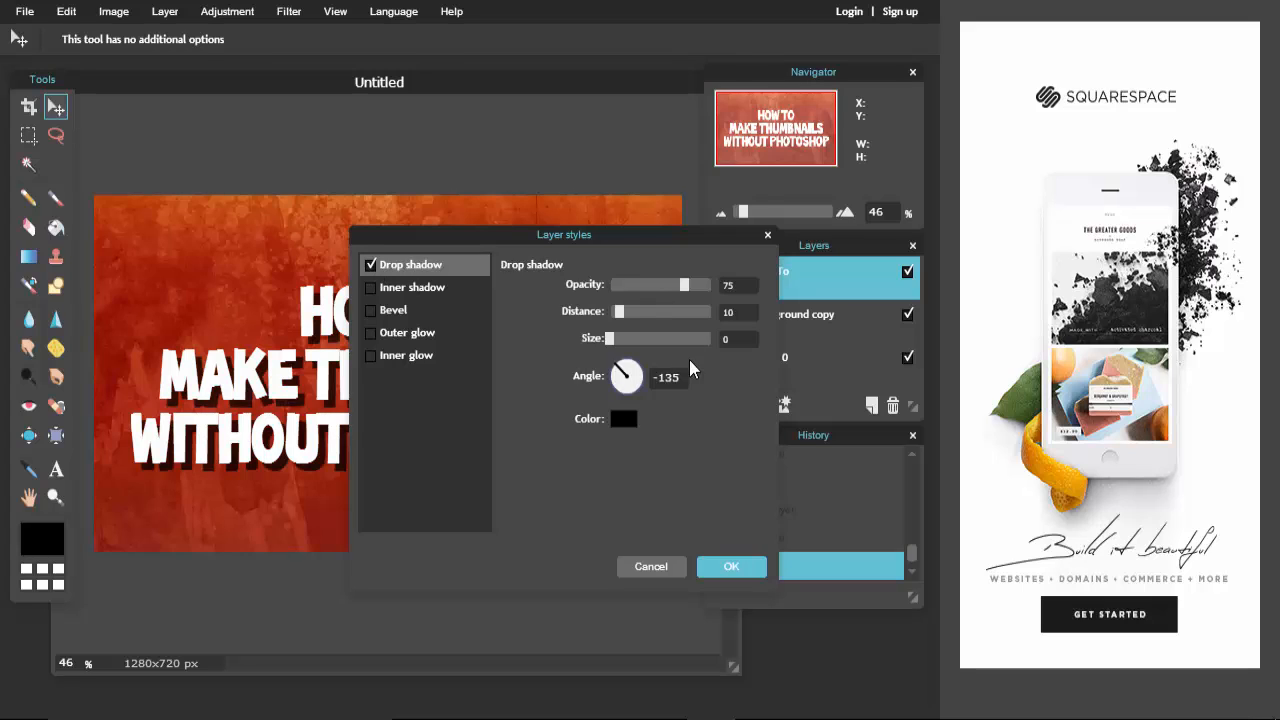
drag(620, 312, 636, 356)
drag(626, 348, 630, 348)
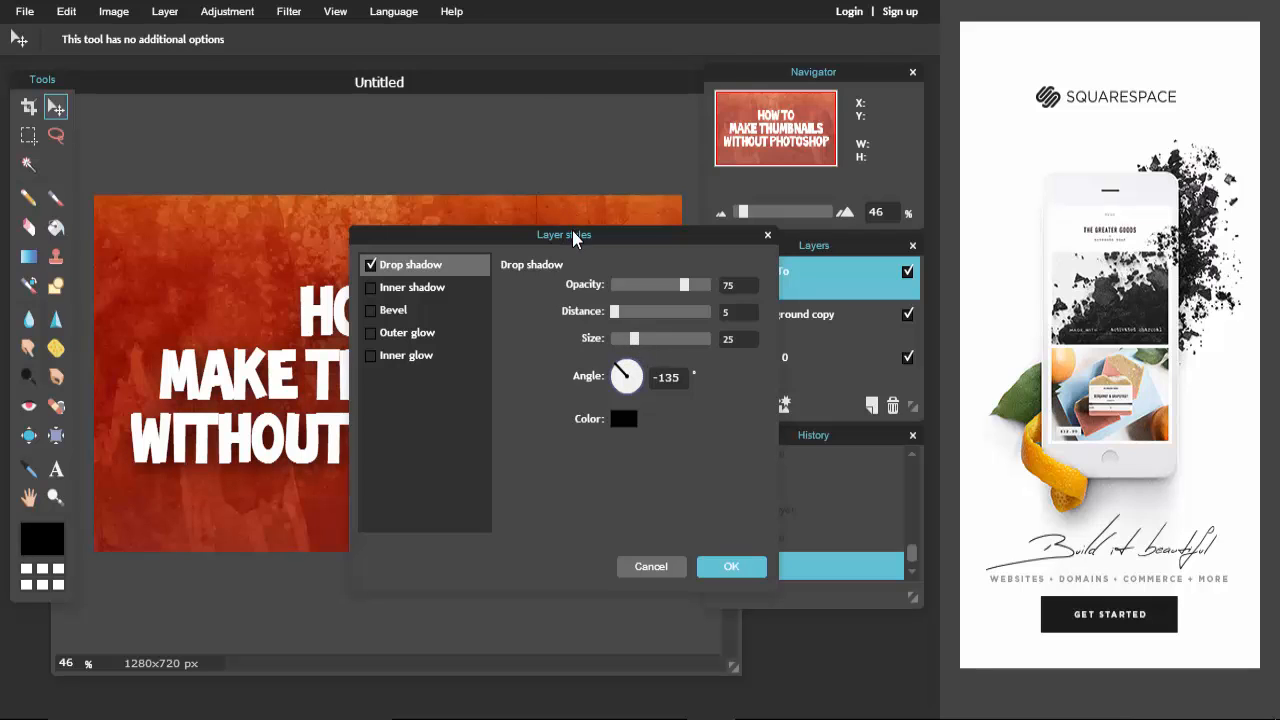
drag(573, 238, 464, 320)
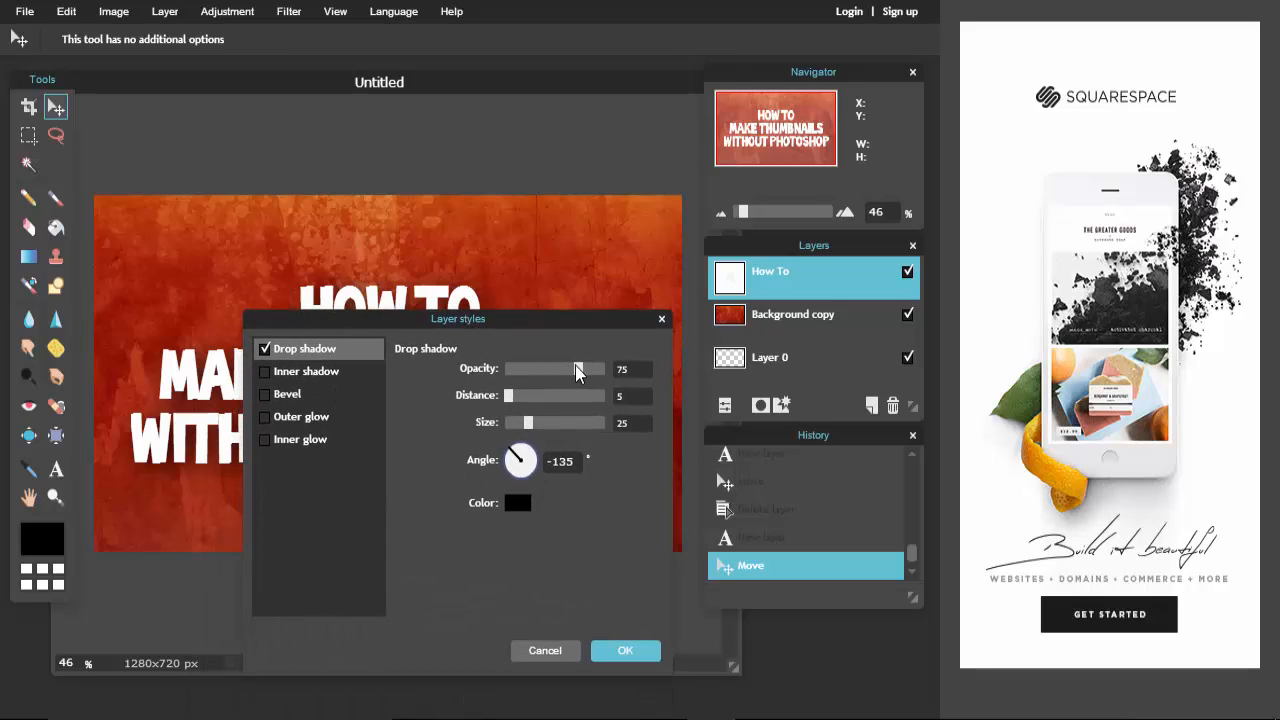
drag(586, 373, 612, 374)
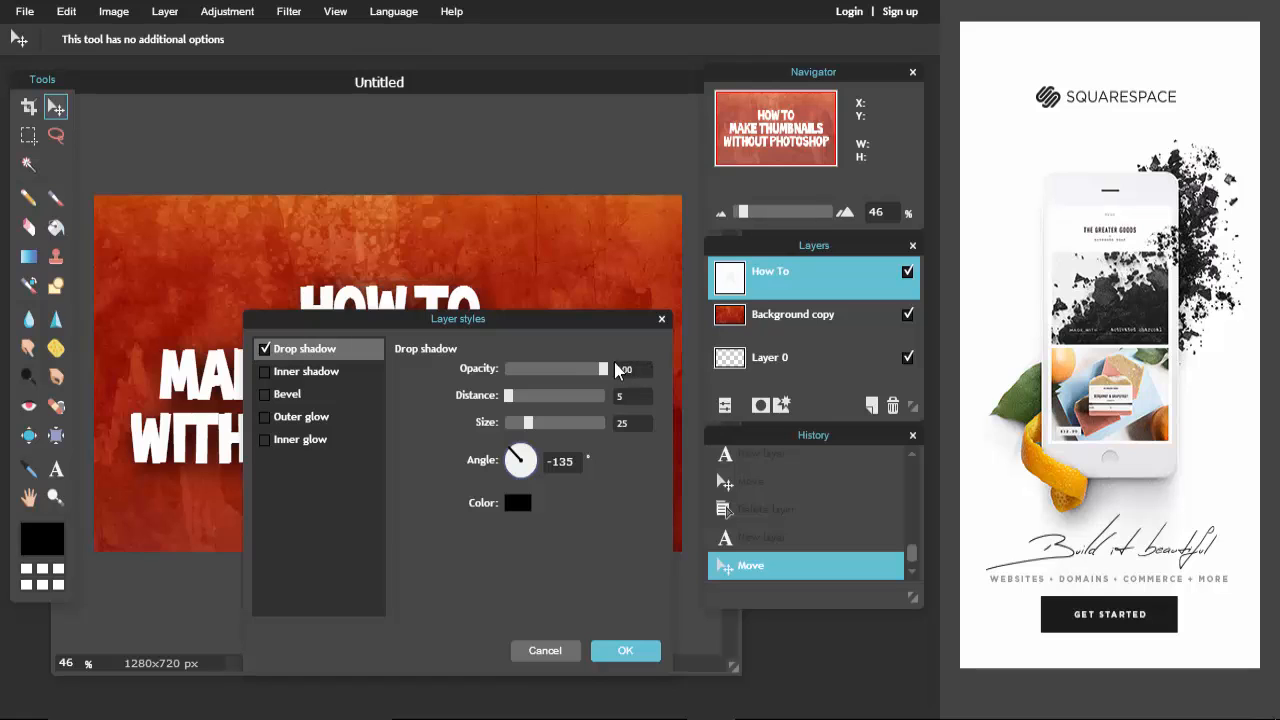
drag(590, 322, 518, 283)
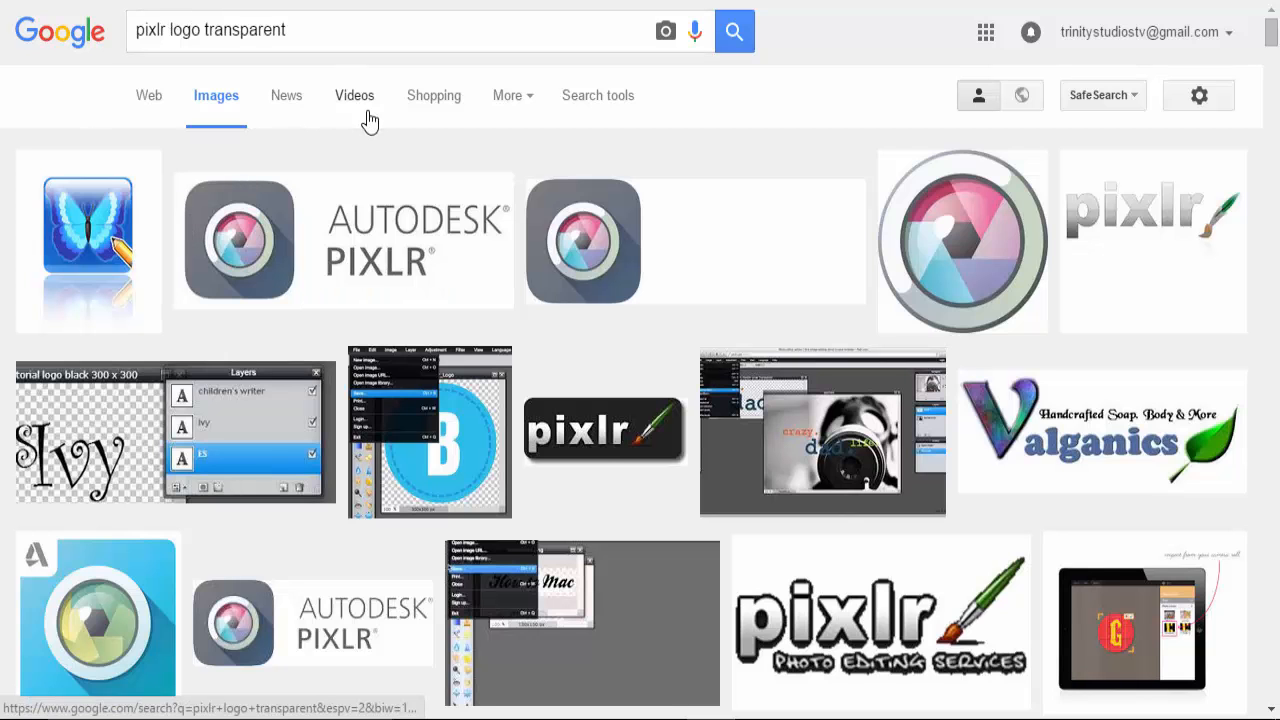
Step: In the Google Images results for "pixlr logo transparent", find and preview the round 256 × 256 Autodesk Pixlr lens icon on a transparent background
scroll(629, 230, down, 3)
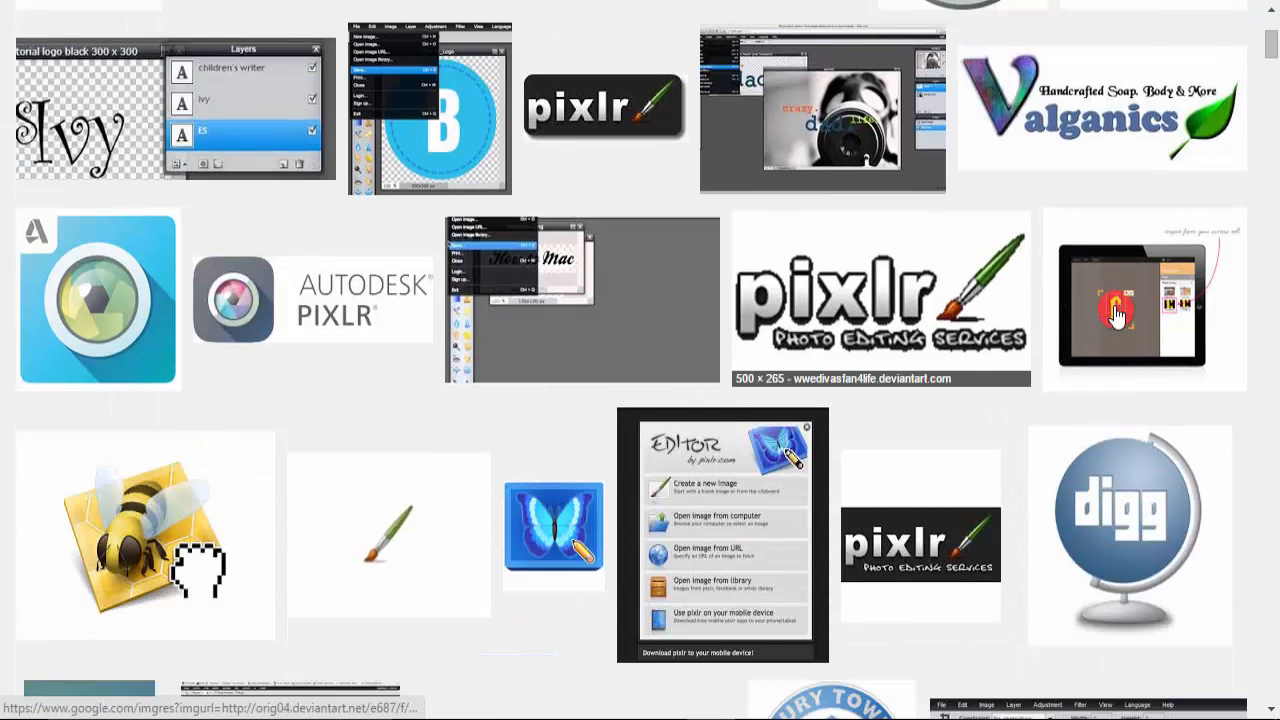
scroll(1116, 315, down, 18)
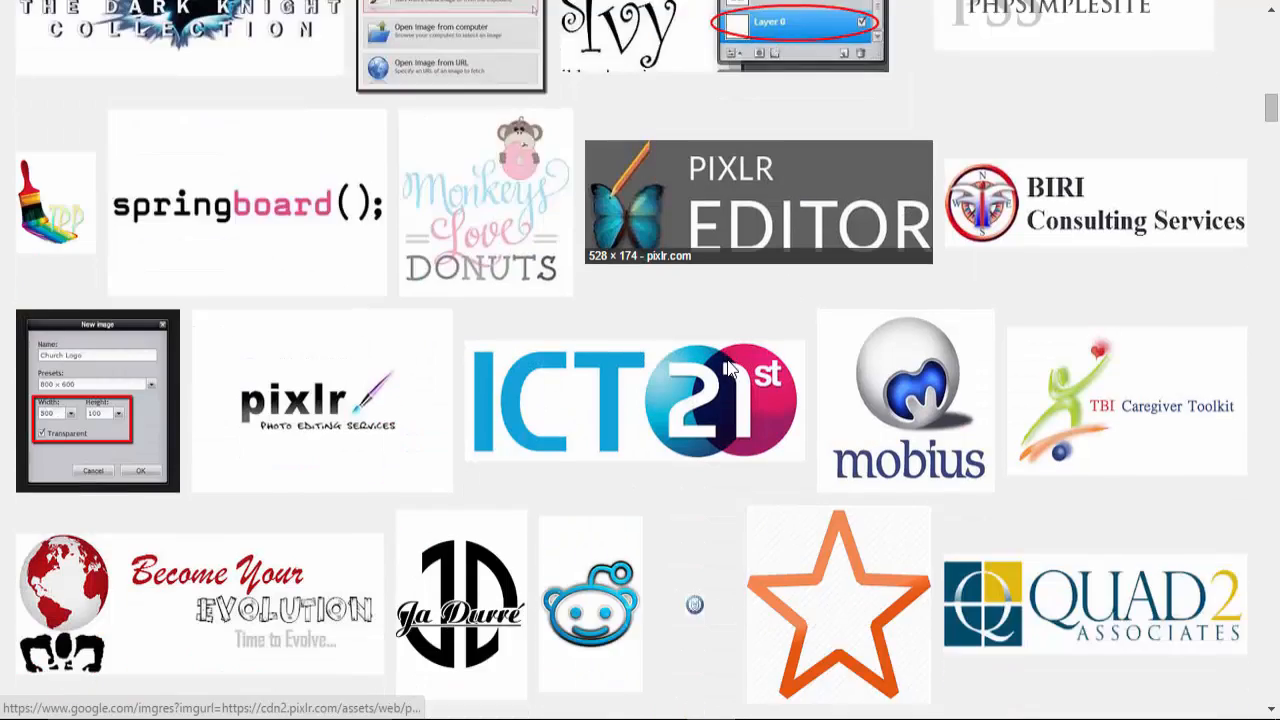
scroll(728, 366, down, 5)
scroll(394, 88, down, 3)
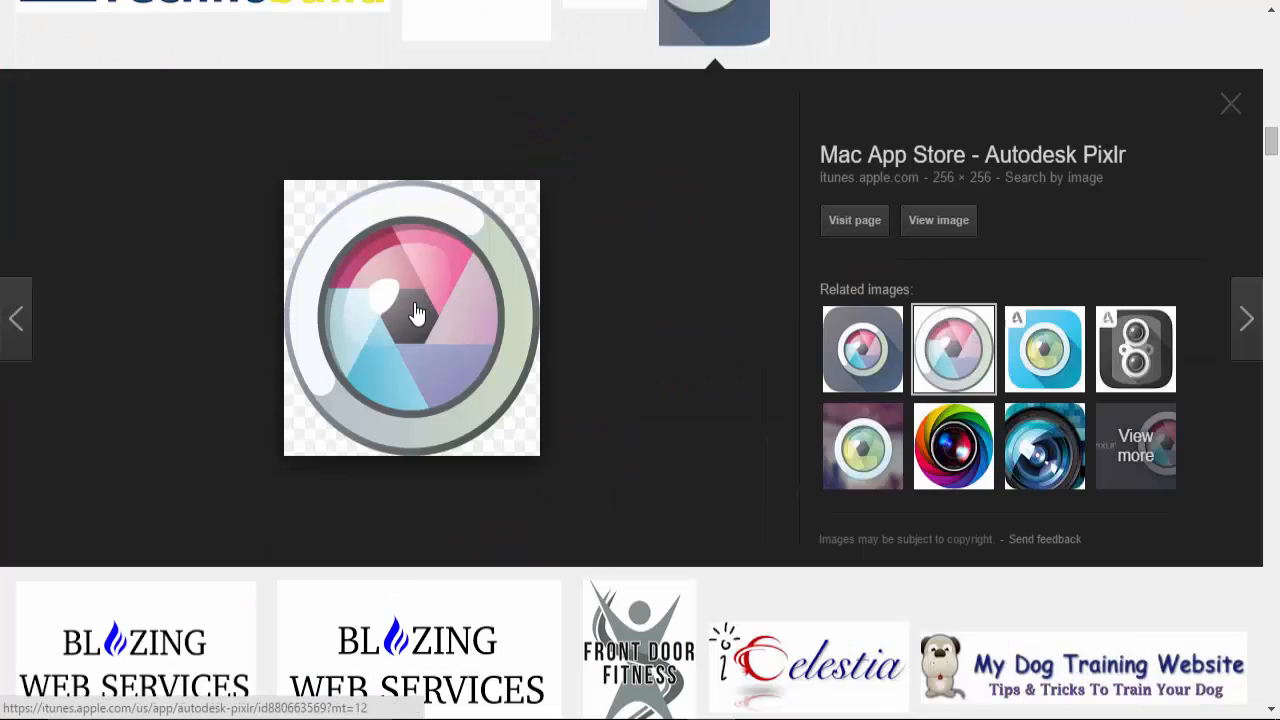
Step: Save the previewed Pixlr icon as a PNG named "pixlr logo image" in the Random Images folder inside Trinity
right_click(417, 314)
click(455, 452)
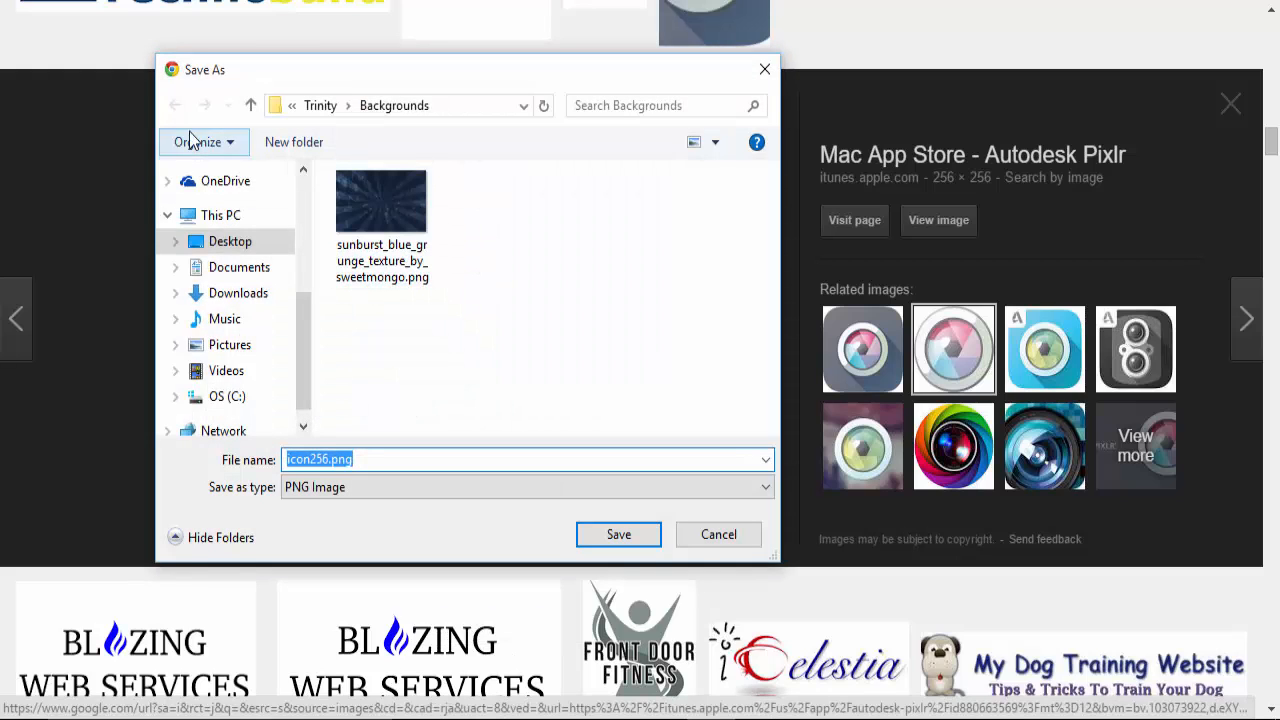
scroll(215, 280, up, 3)
click(226, 198)
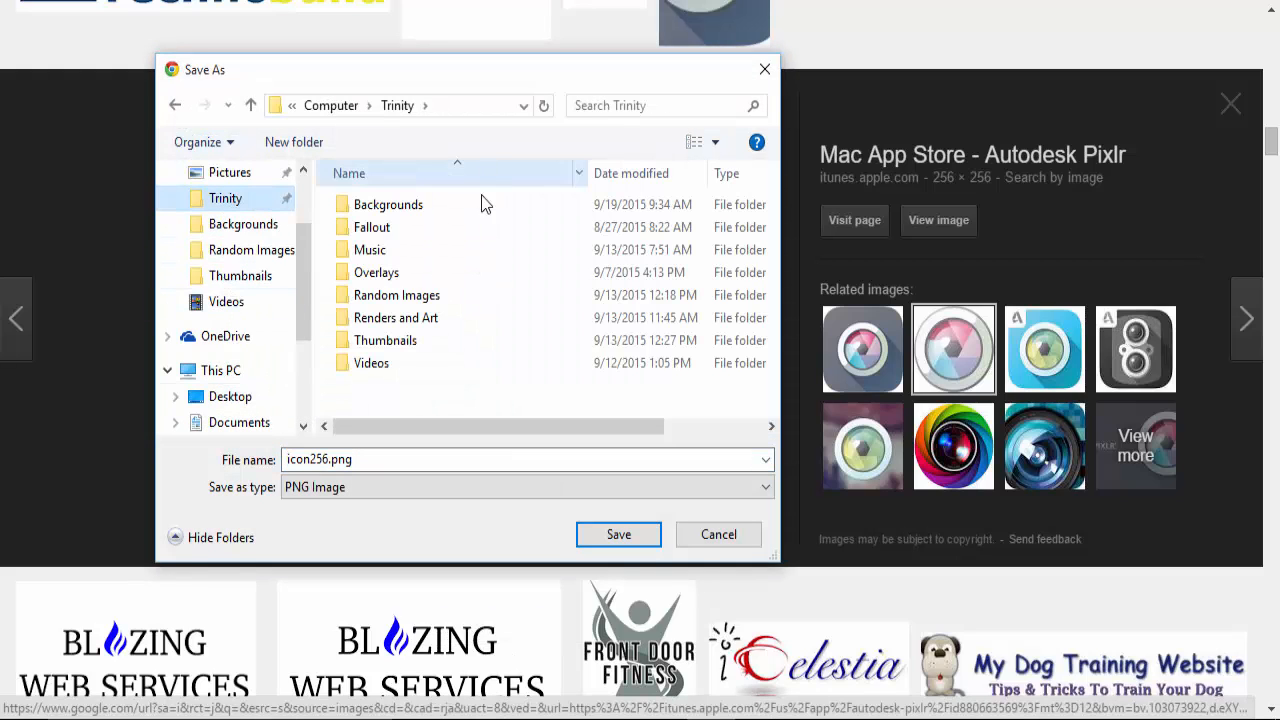
double_click(428, 297)
click(345, 458)
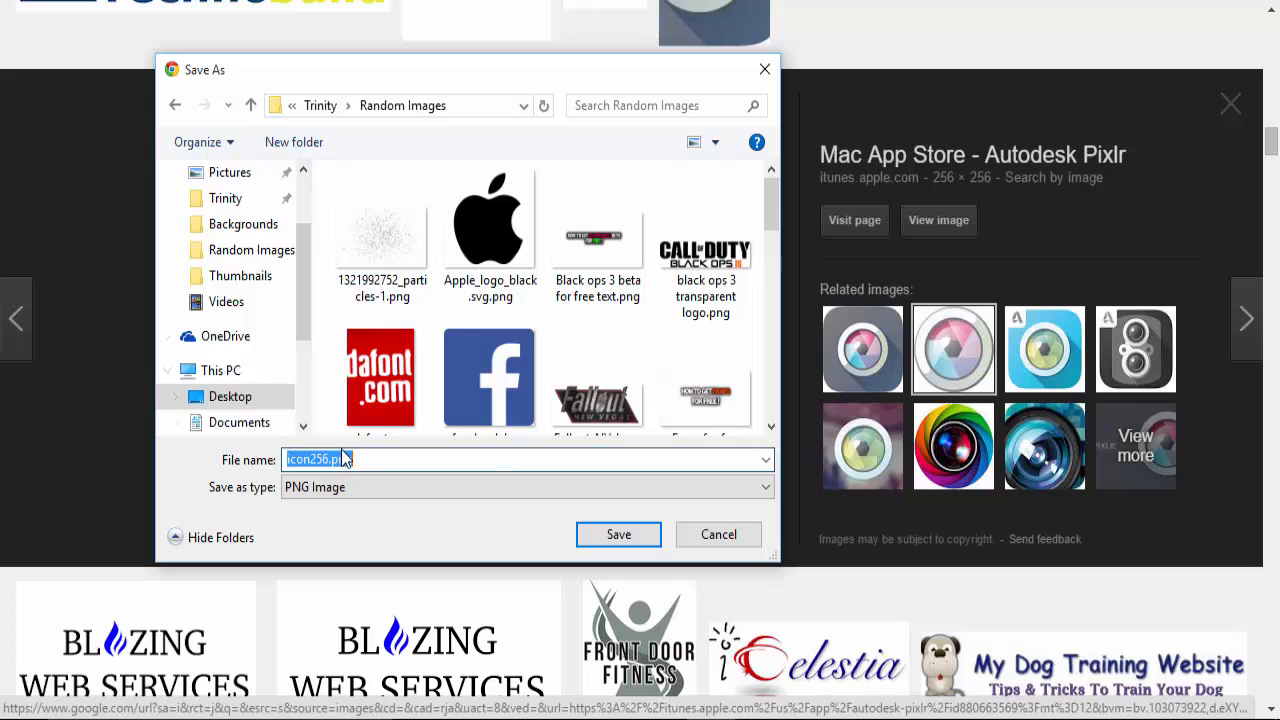
key(BackSpace)
text(pix)
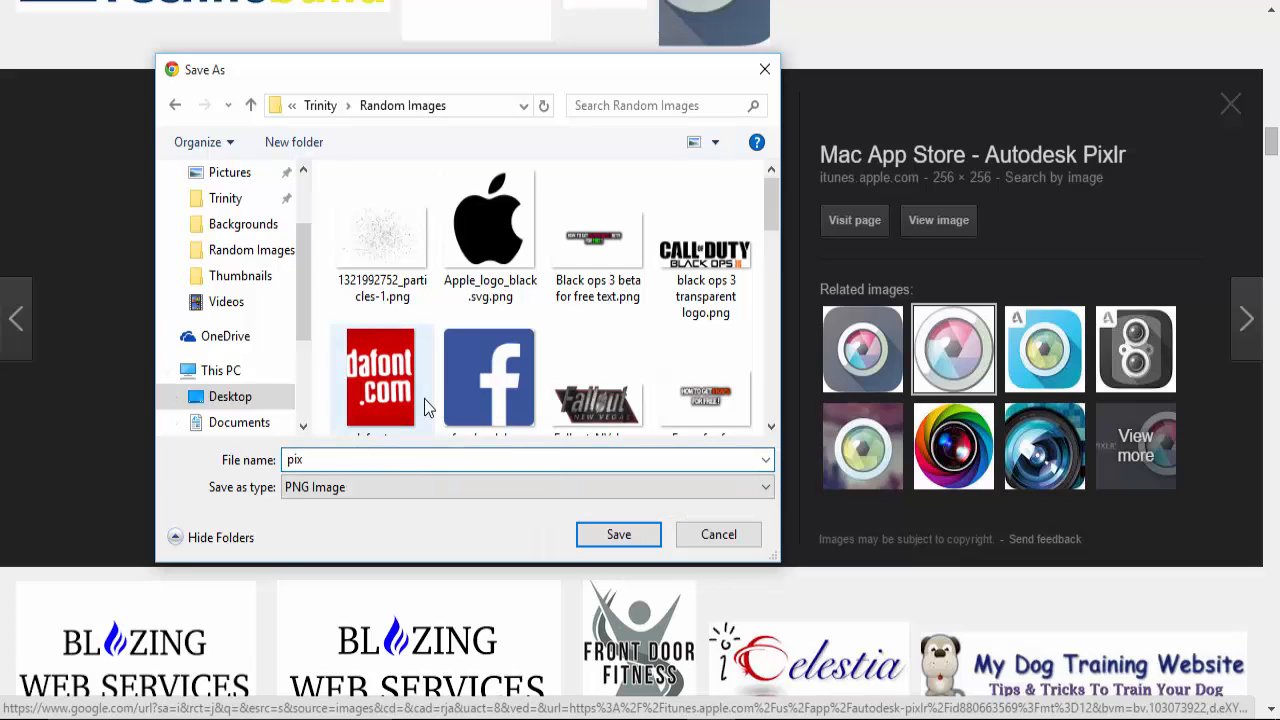
text(lr logo image)
key(Return)
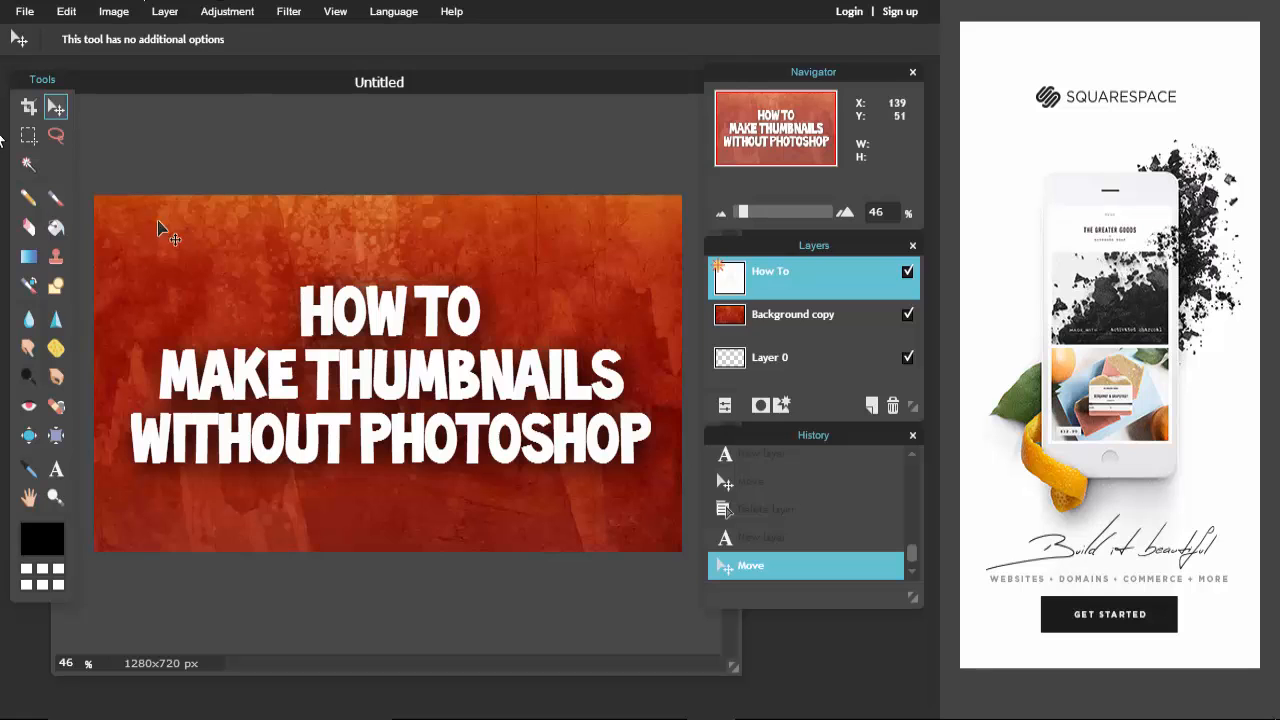
Step: Back in Pixlr Editor, open "pixlr logo image.png" from the Random Images folder and copy its layer into the Untitled thumbnail
click(24, 12)
click(63, 66)
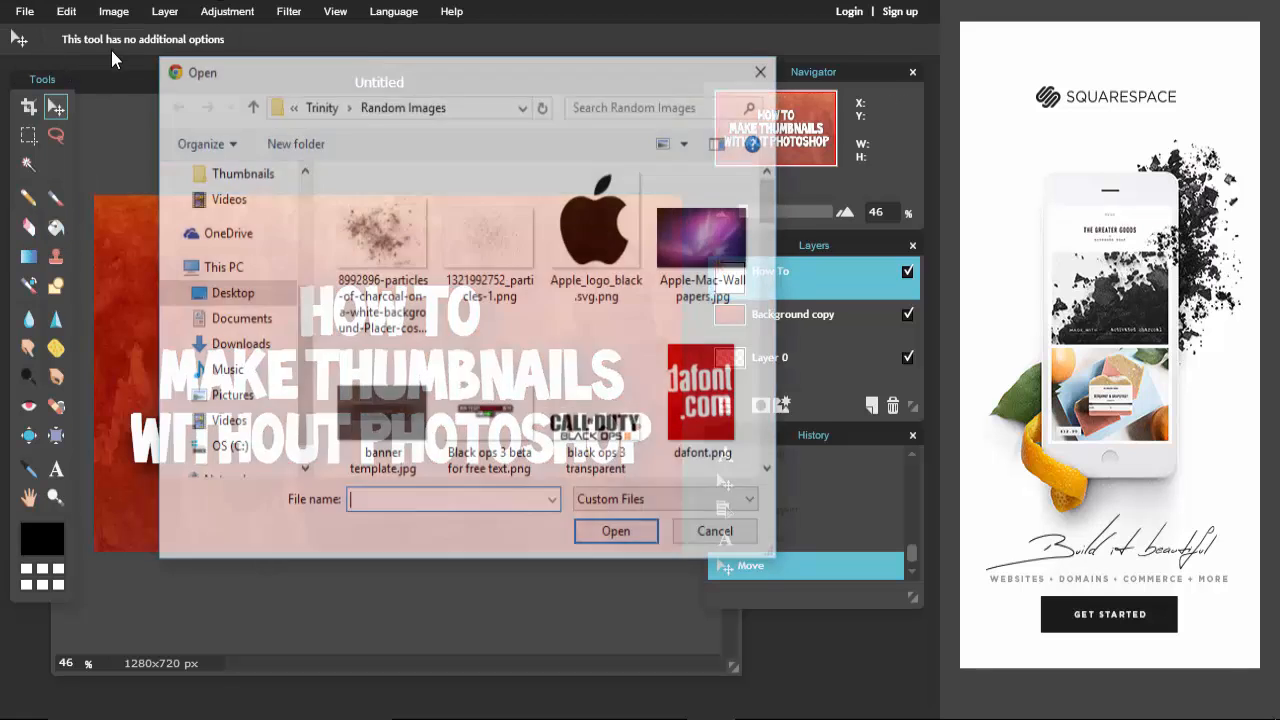
scroll(570, 269, down, 10)
scroll(570, 269, down, 5)
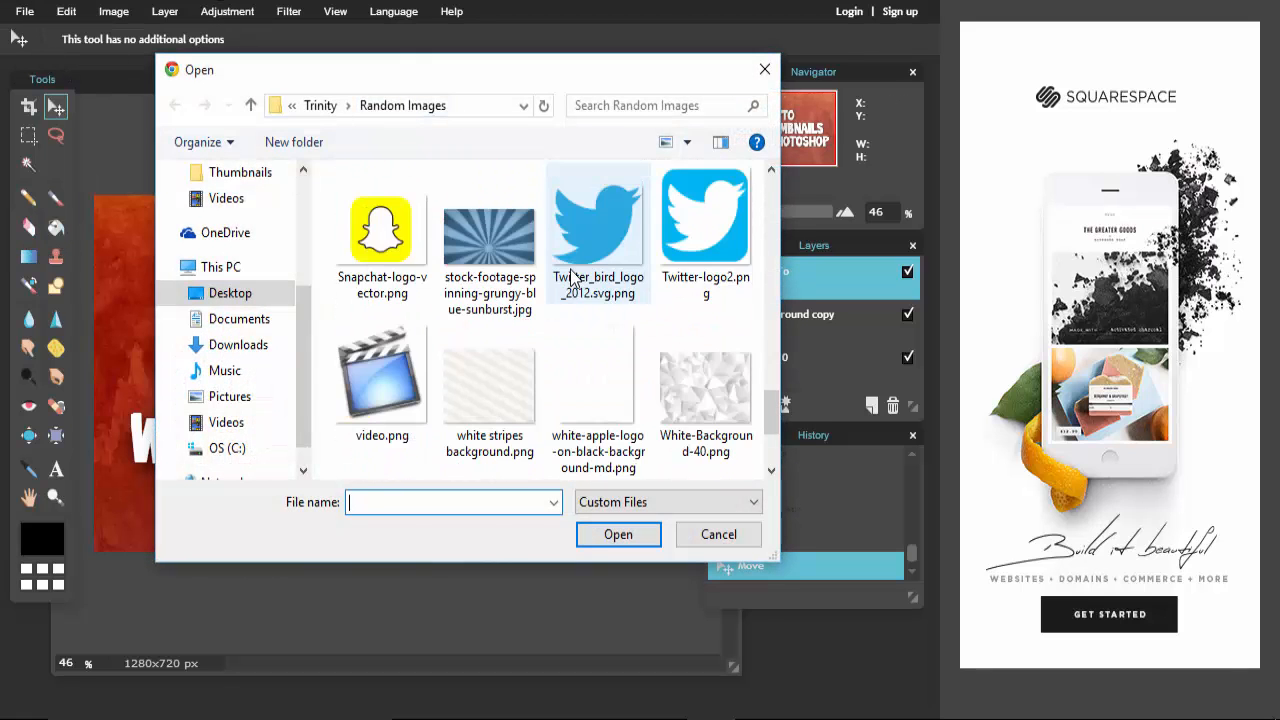
scroll(580, 275, up, 2)
double_click(590, 262)
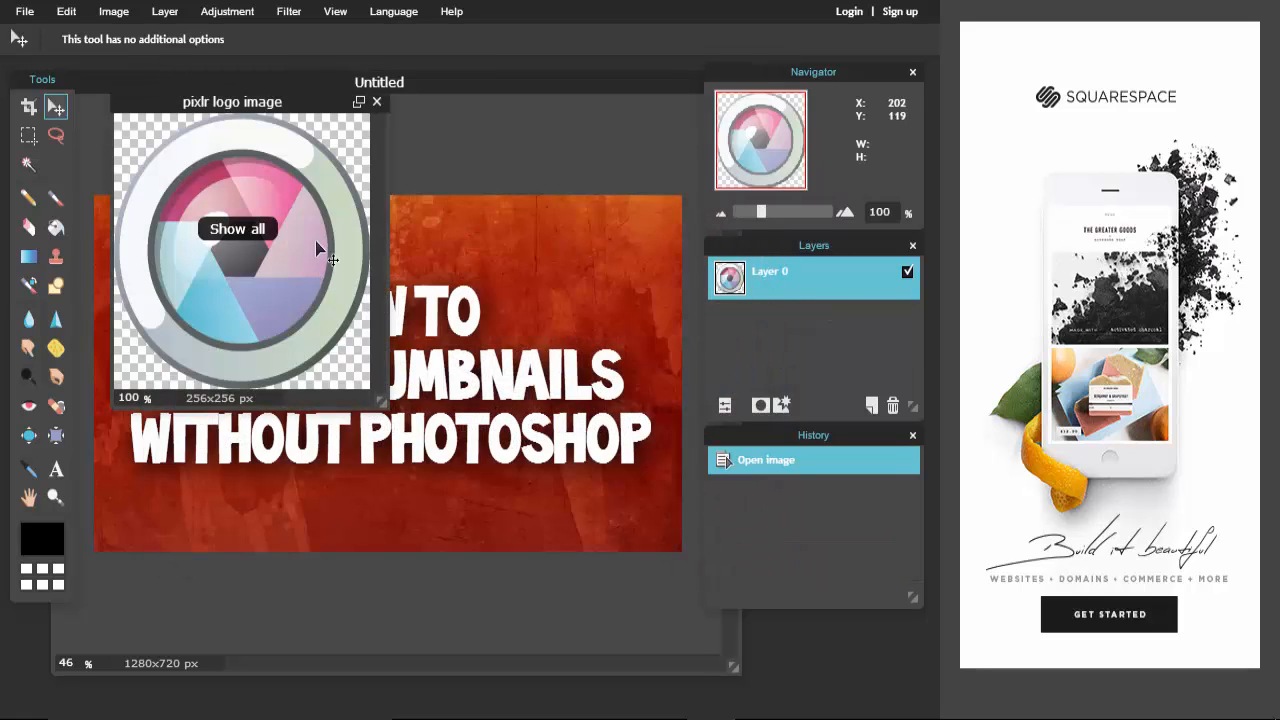
drag(298, 102, 366, 468)
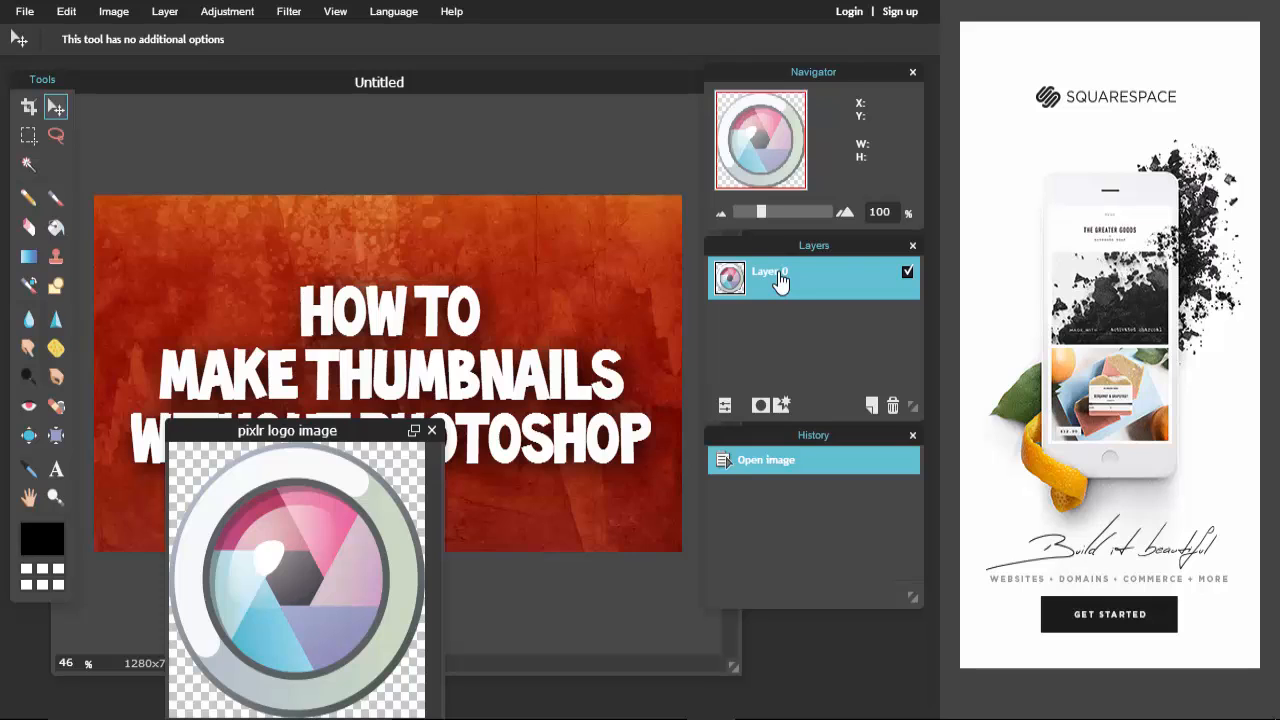
drag(780, 283, 541, 494)
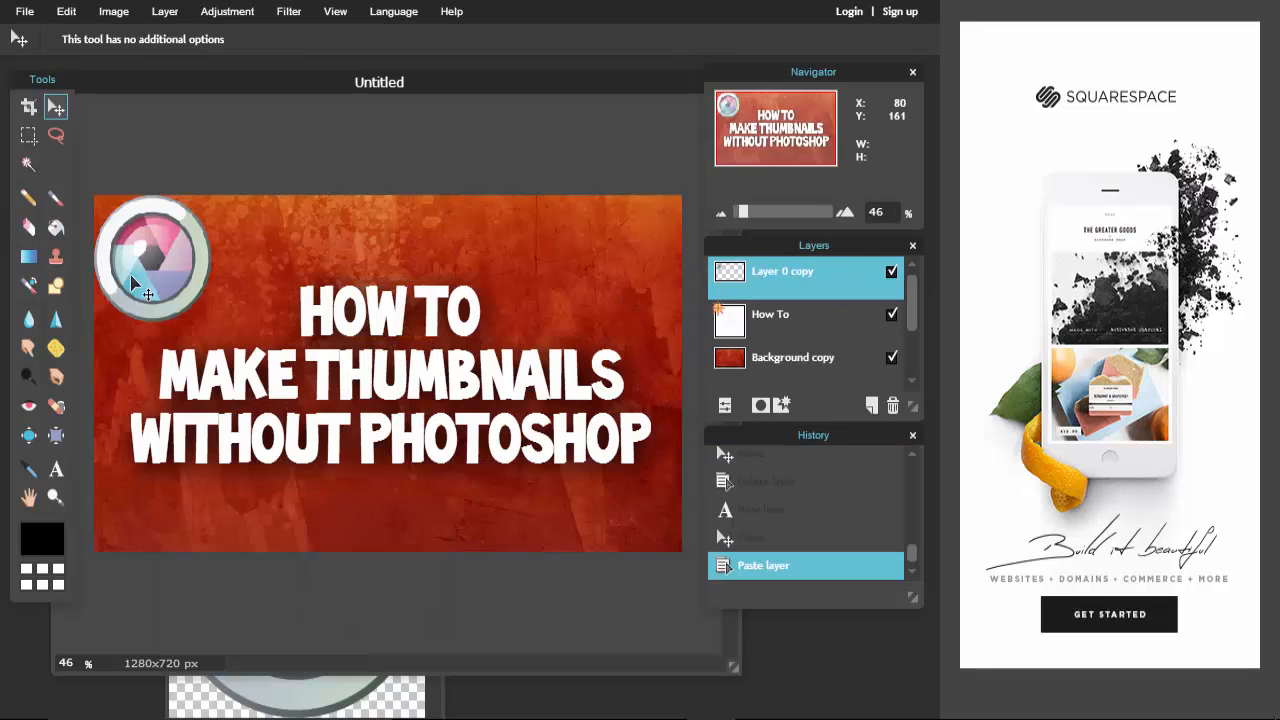
Step: Reorder the Pixlr logo layer beneath the How To text layer and move the logo above the end of the word THUMBNAILS
drag(132, 275, 586, 486)
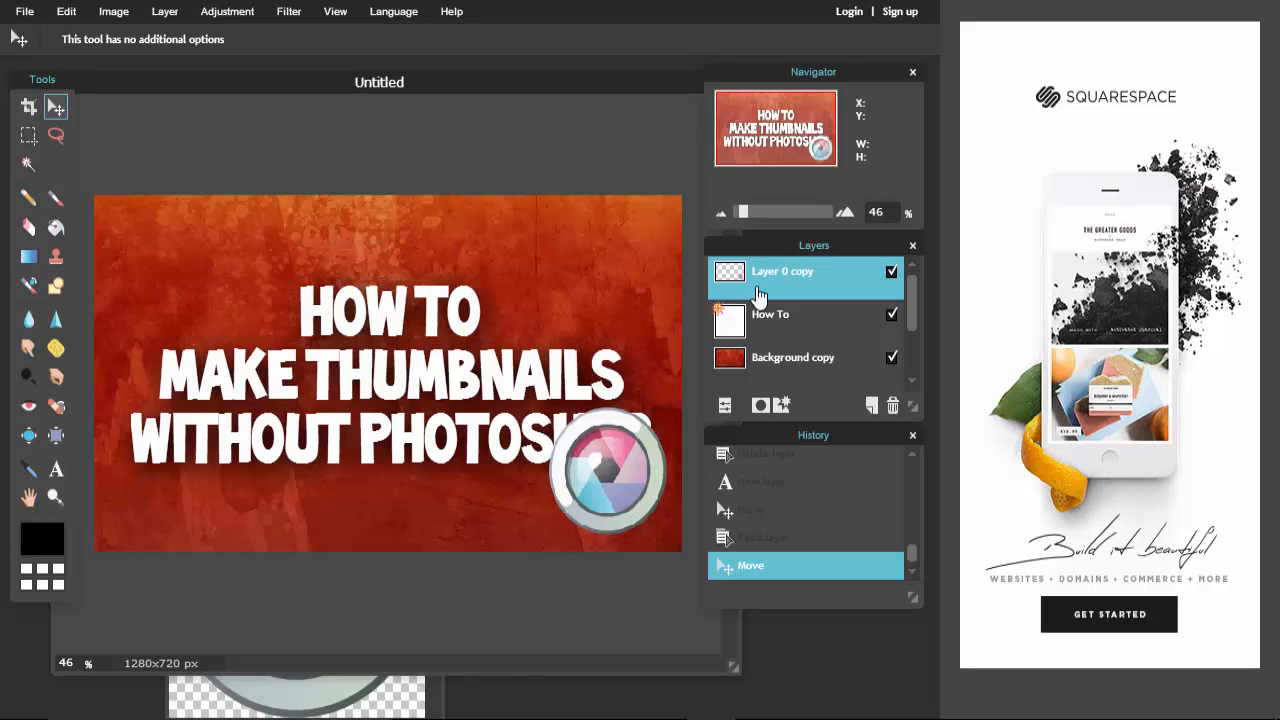
drag(773, 278, 778, 346)
drag(617, 495, 604, 359)
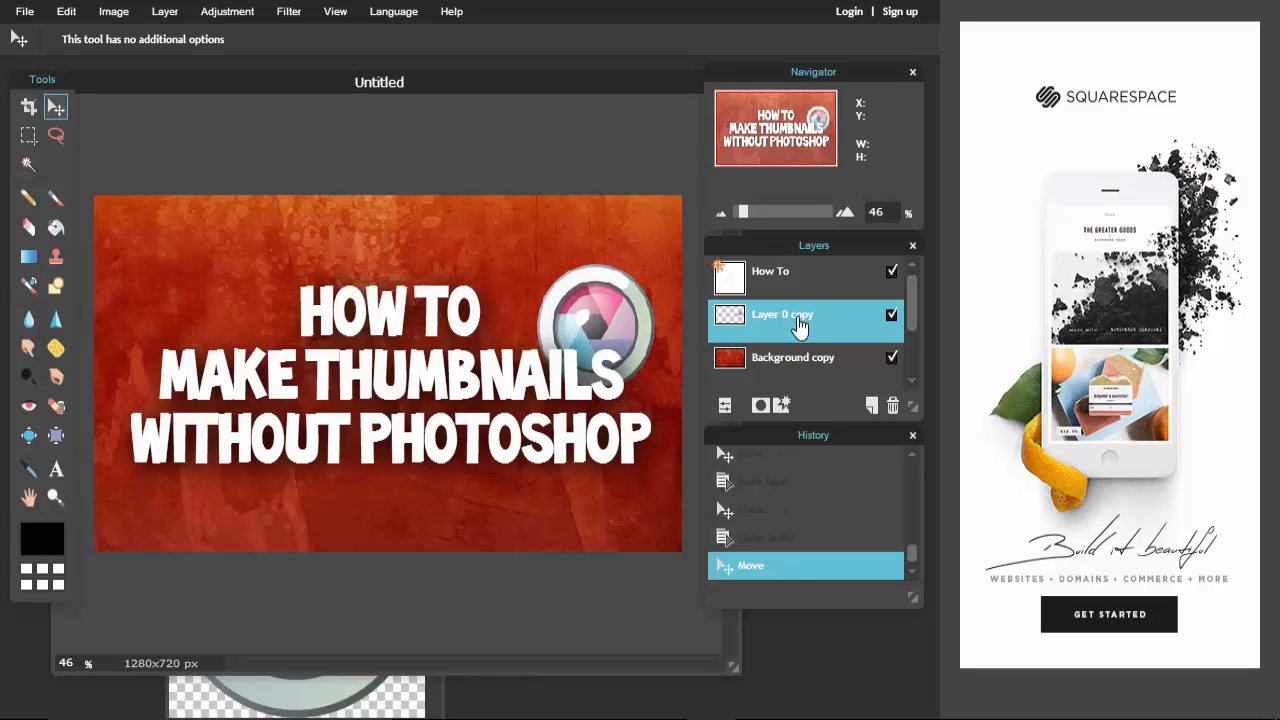
Step: Add a drop shadow layer style to the Pixlr logo layer with opacity 100, distance 5 and size 30
click(783, 405)
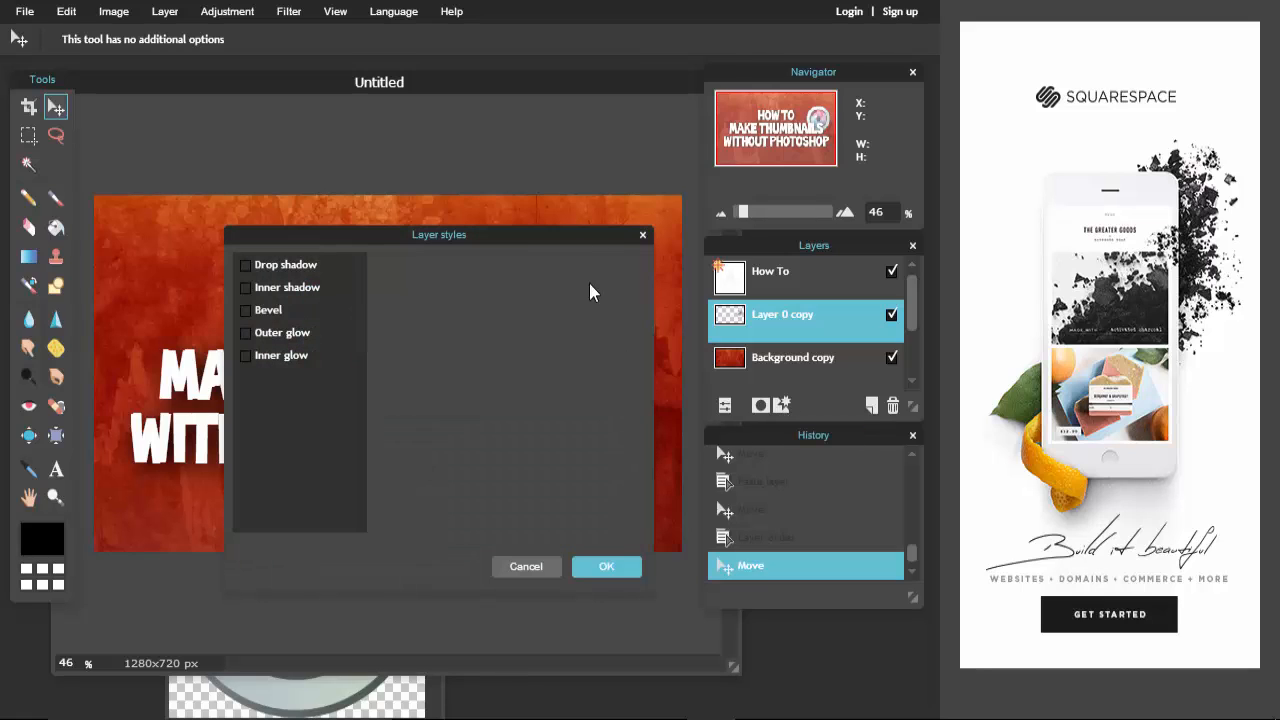
drag(480, 235, 656, 427)
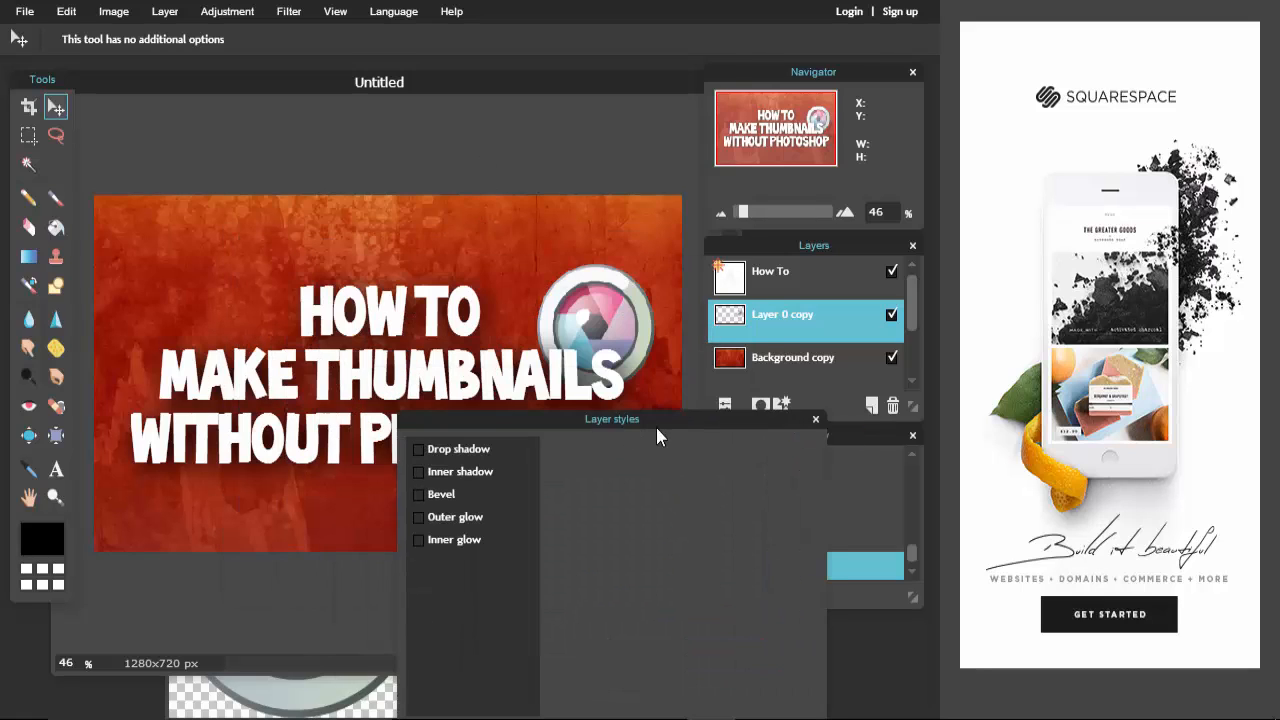
click(423, 456)
click(469, 455)
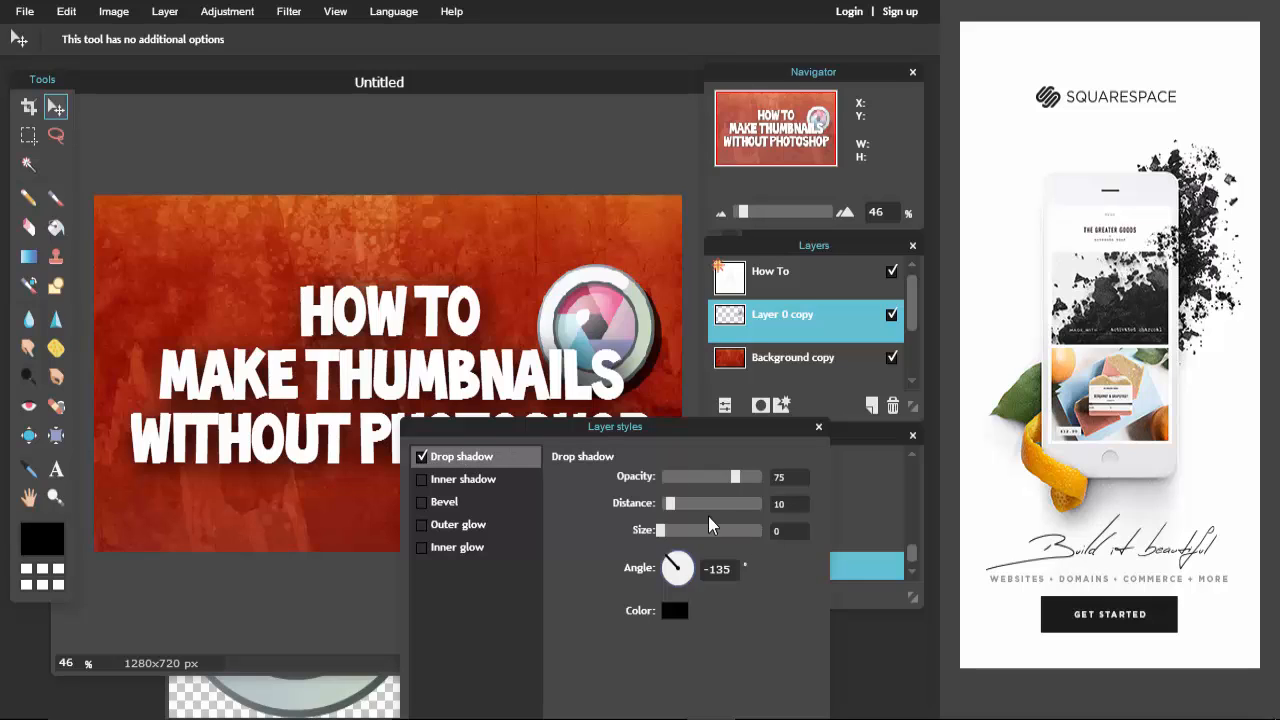
drag(667, 503, 662, 503)
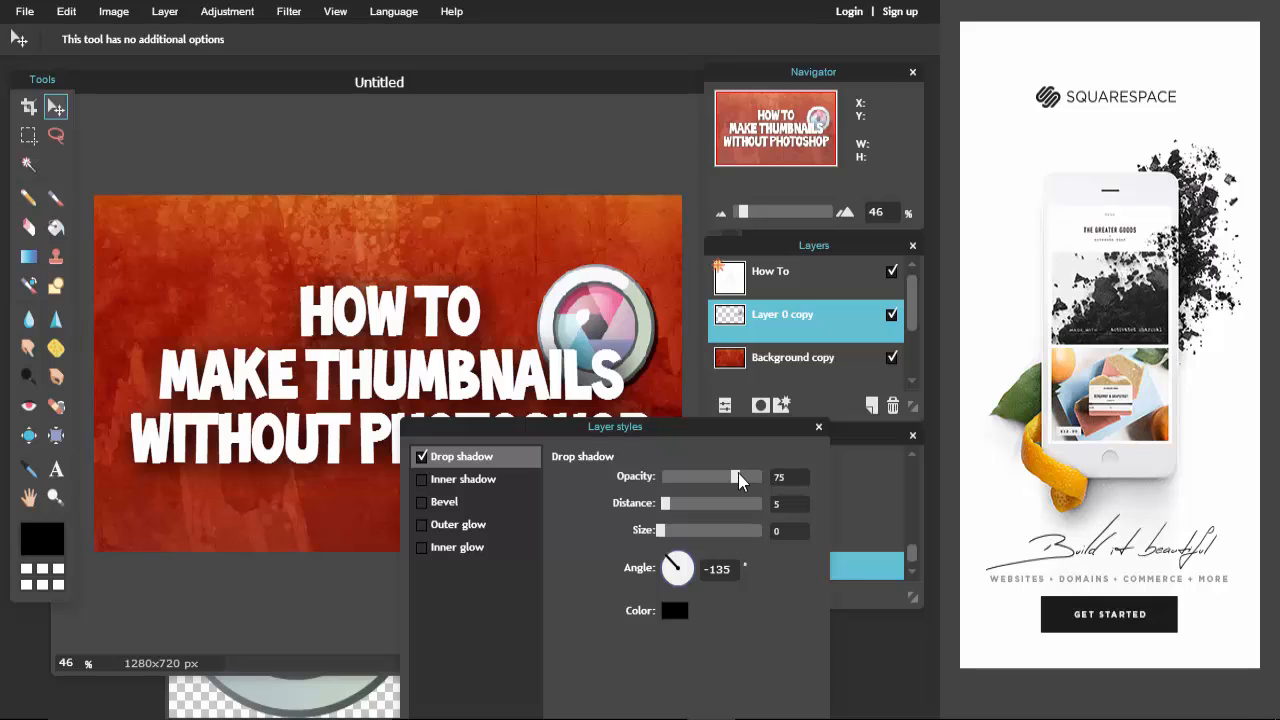
drag(735, 480, 800, 495)
drag(704, 438, 647, 407)
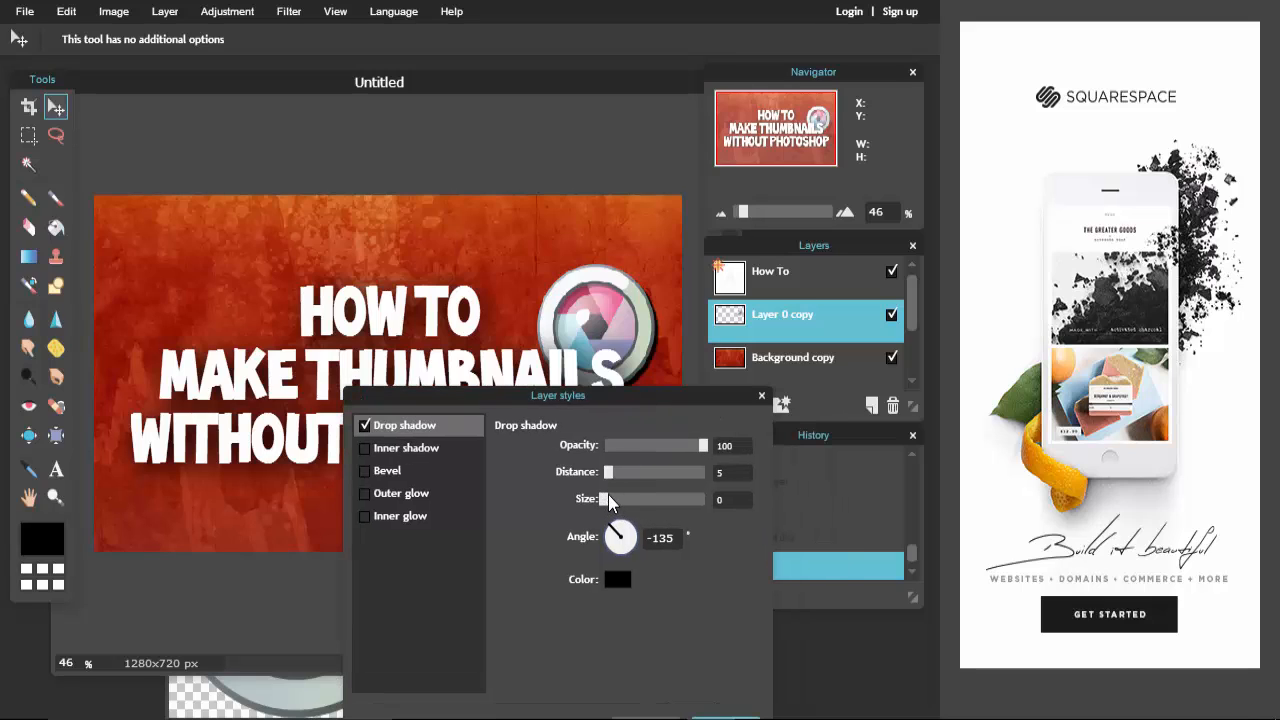
drag(607, 500, 626, 500)
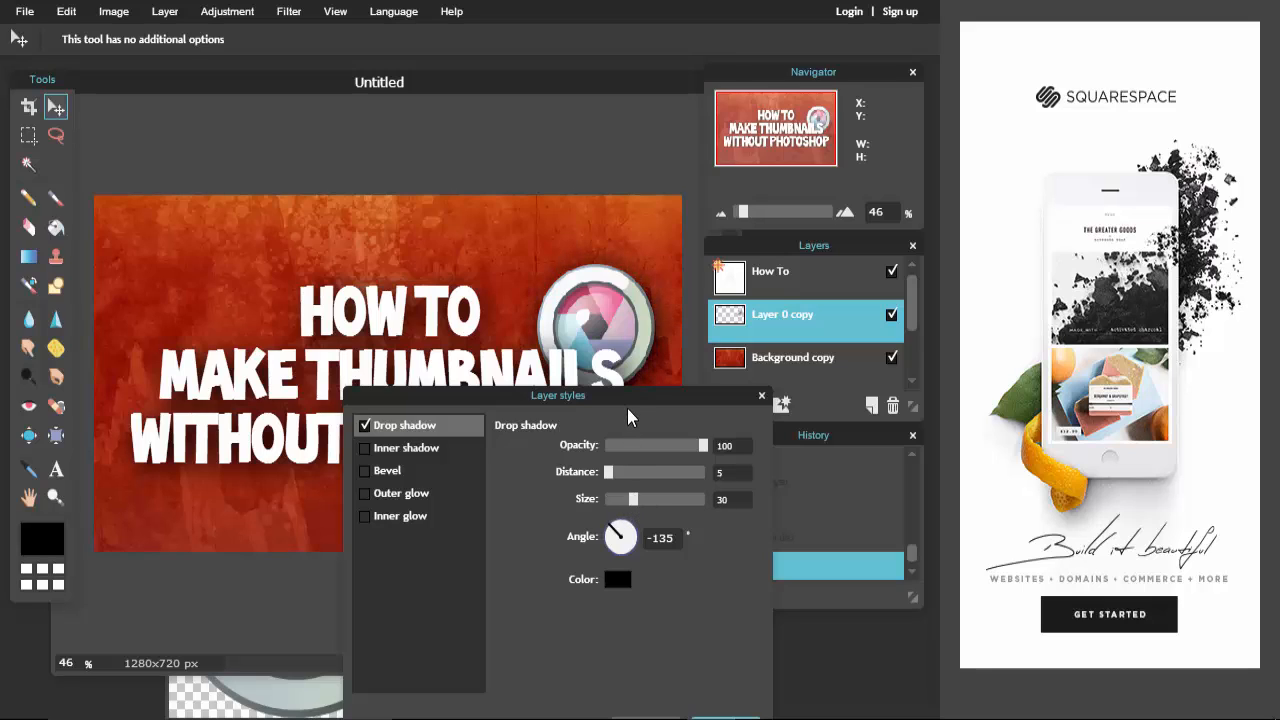
drag(630, 405, 586, 397)
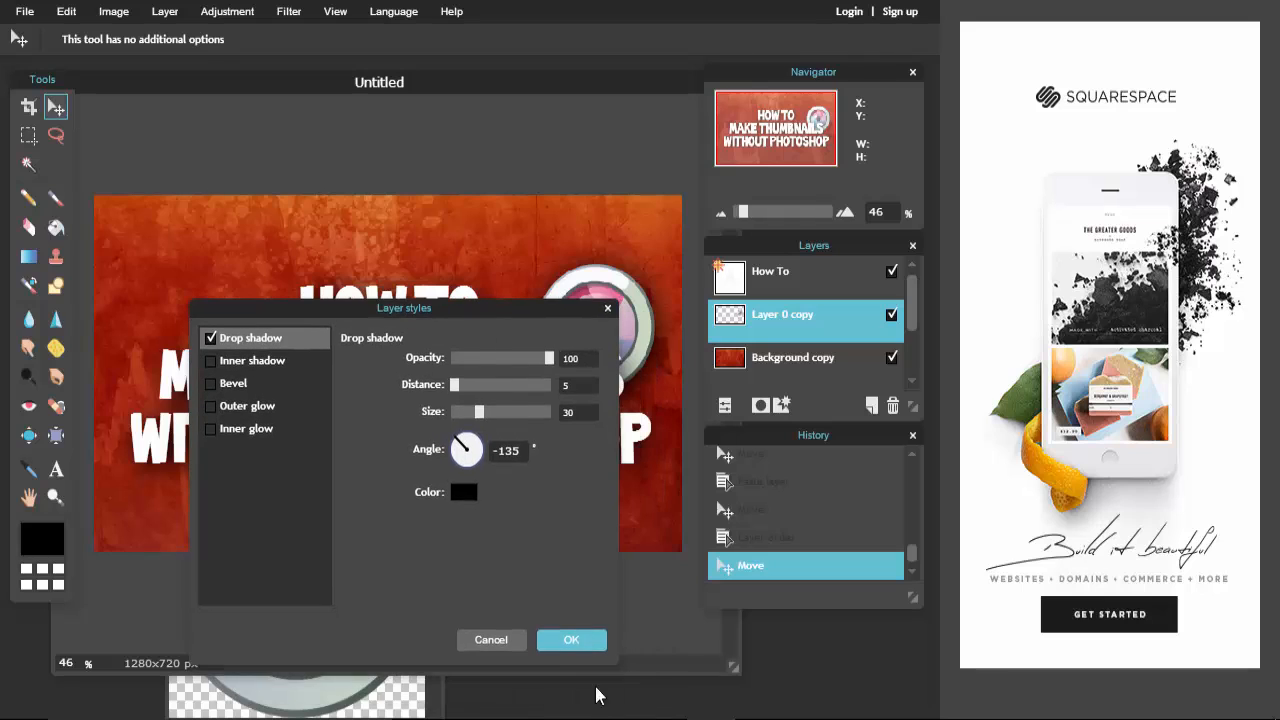
click(588, 641)
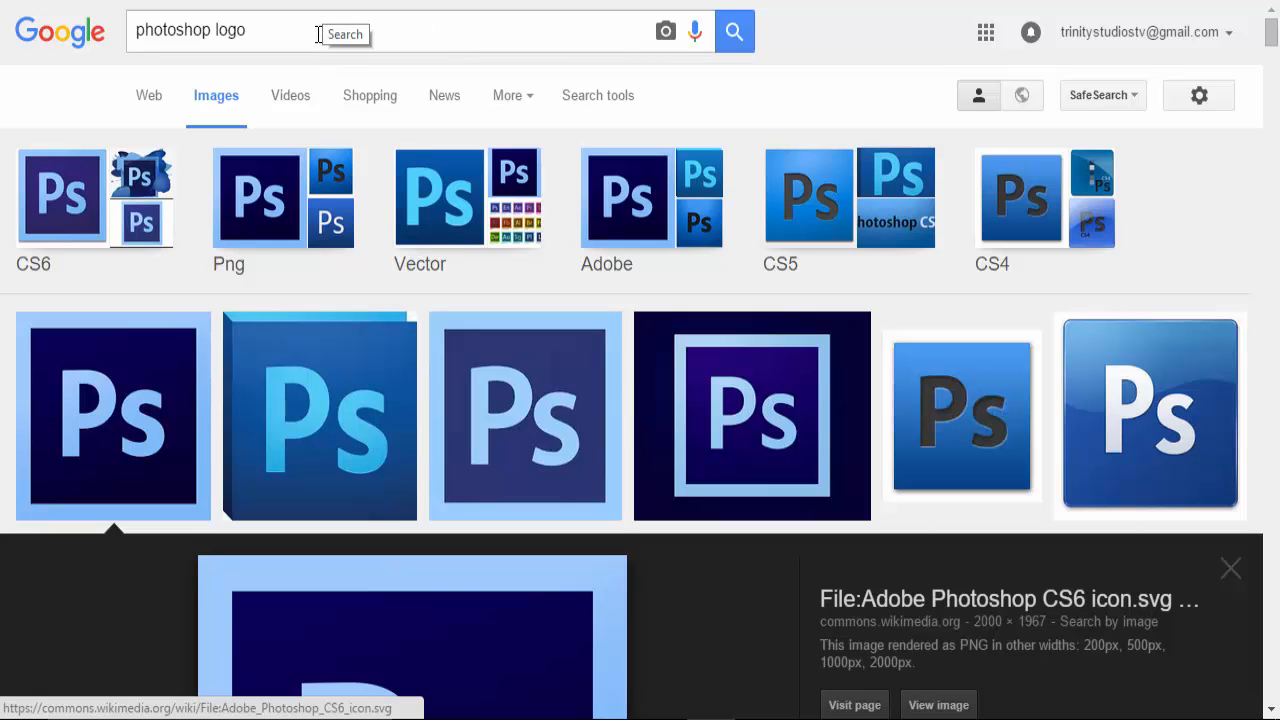
Step: In the Google Images results for "photoshop logo", preview the 2000 × 1967 Adobe Photoshop CS6 icon
scroll(280, 233, down, 4)
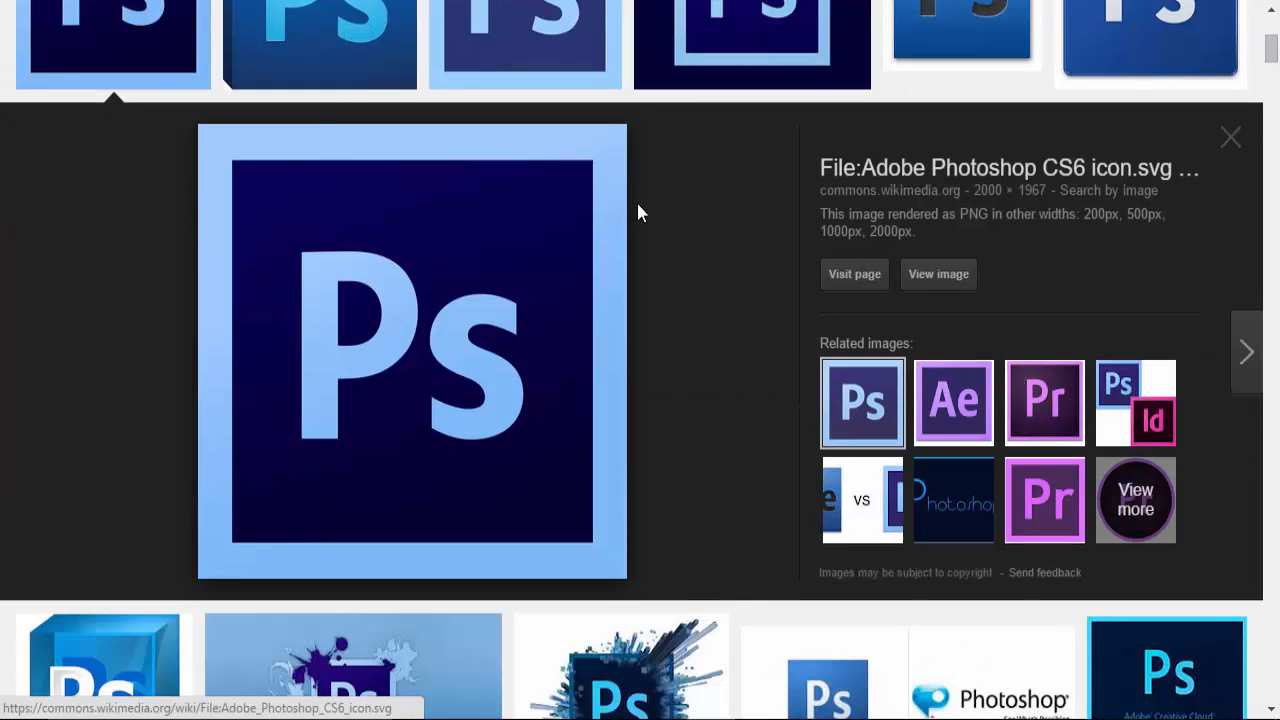
scroll(306, 289, up, 3)
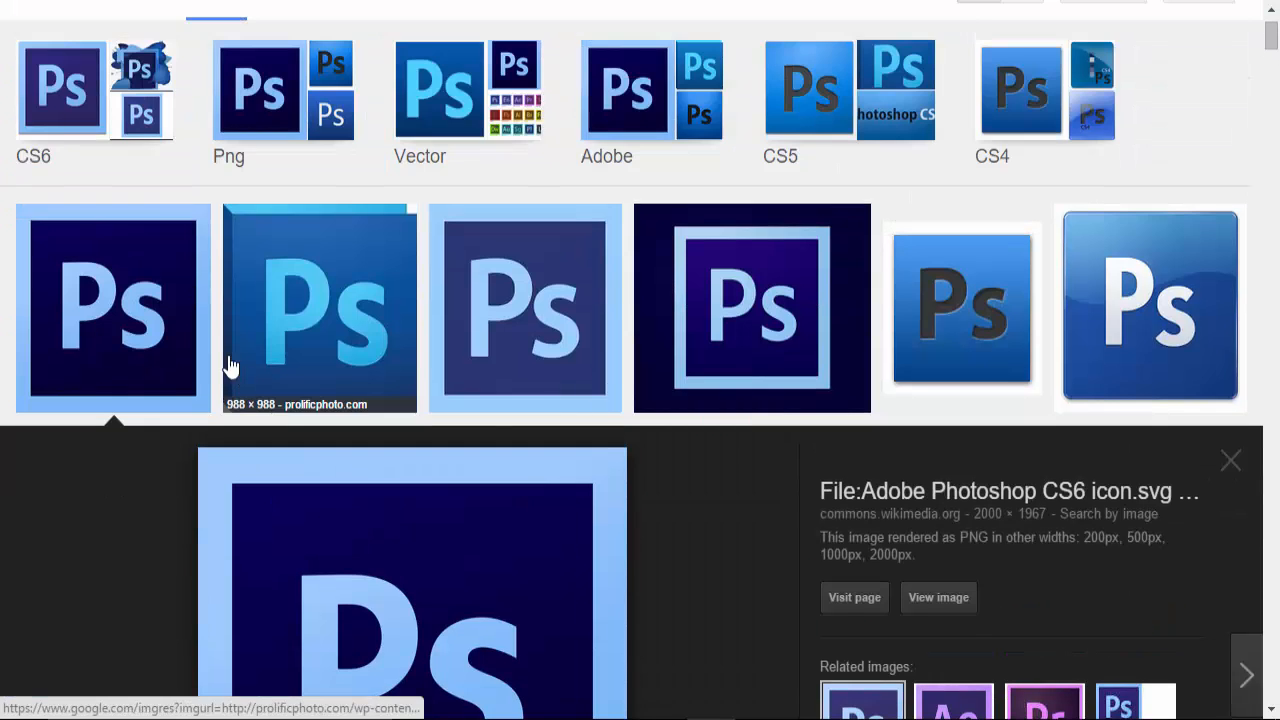
click(115, 290)
click(118, 294)
scroll(365, 550, up, 3)
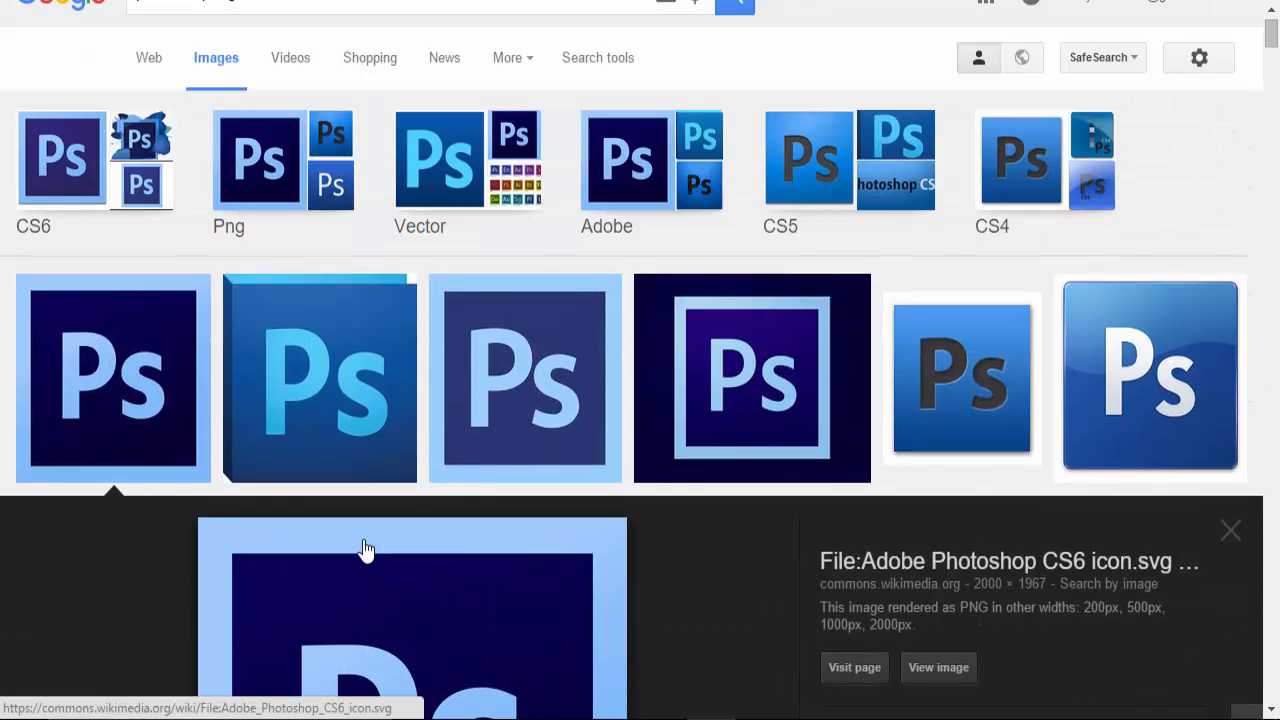
scroll(365, 550, up, 1)
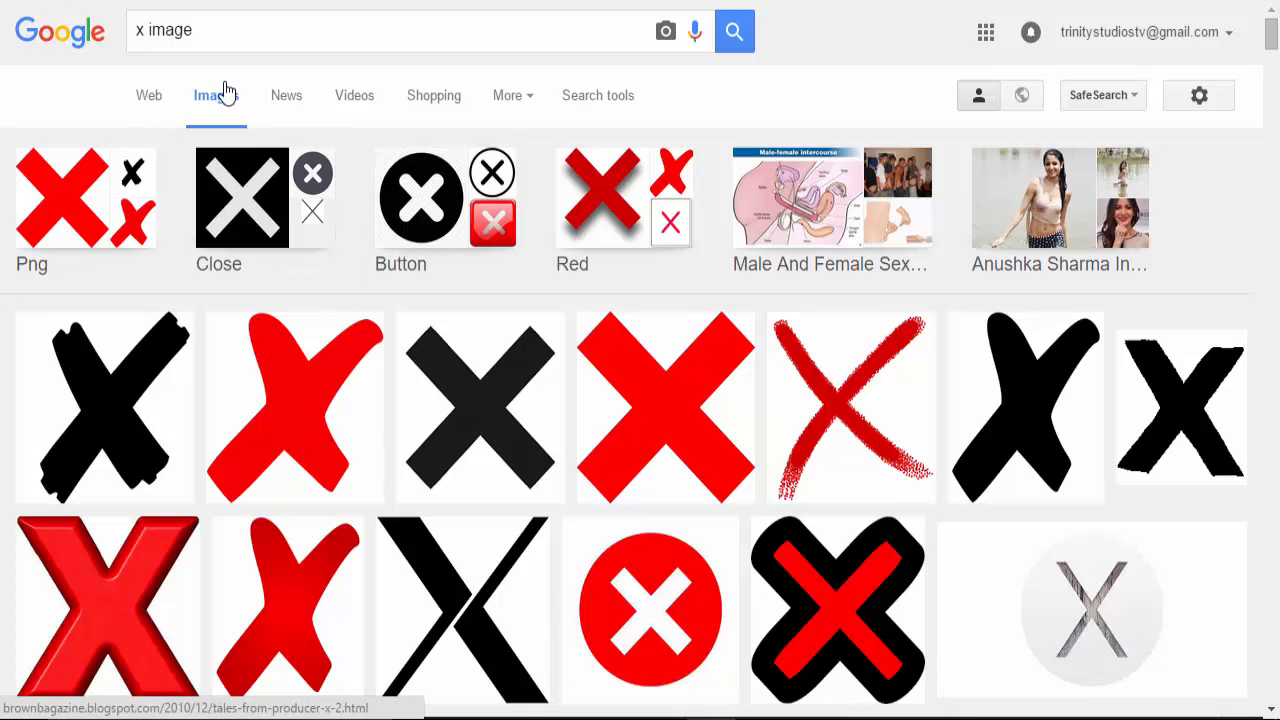
Step: From the Google Images results for "x image", save the 525 × 600 transparent red X as a PNG named "x image" in Trinity's Random Images folder
scroll(406, 271, down, 5)
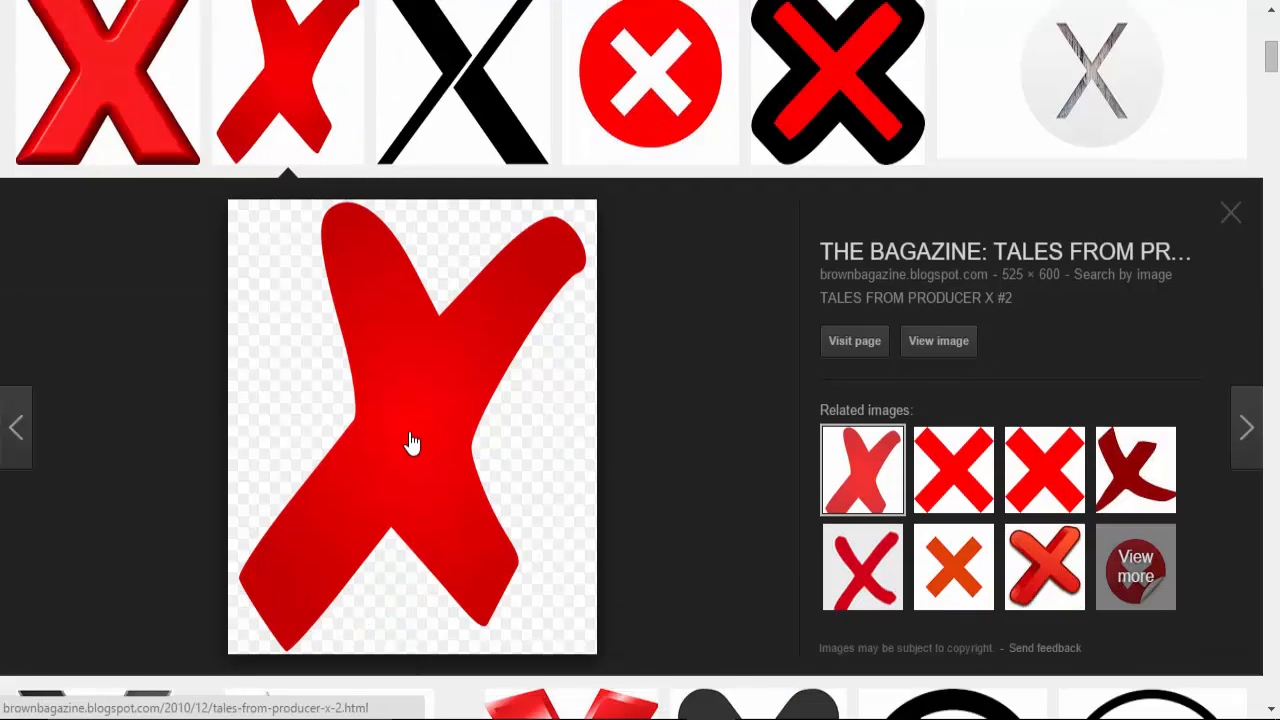
right_click(412, 443)
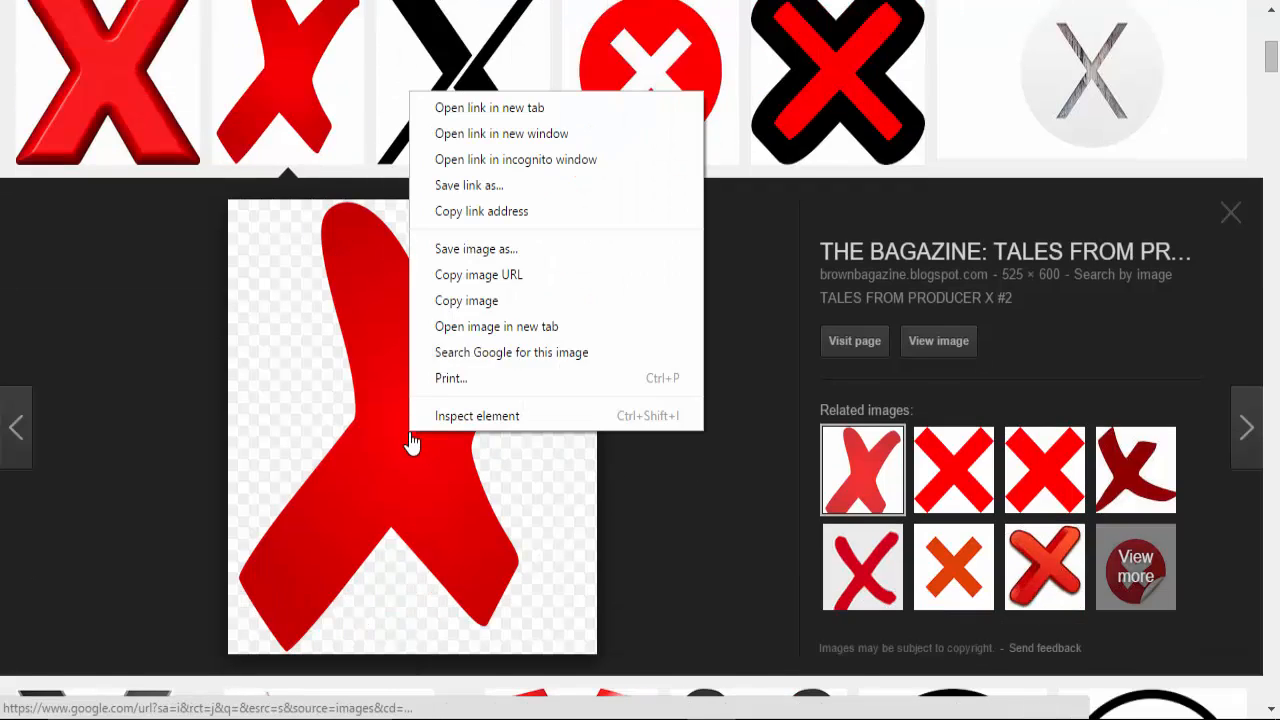
click(470, 248)
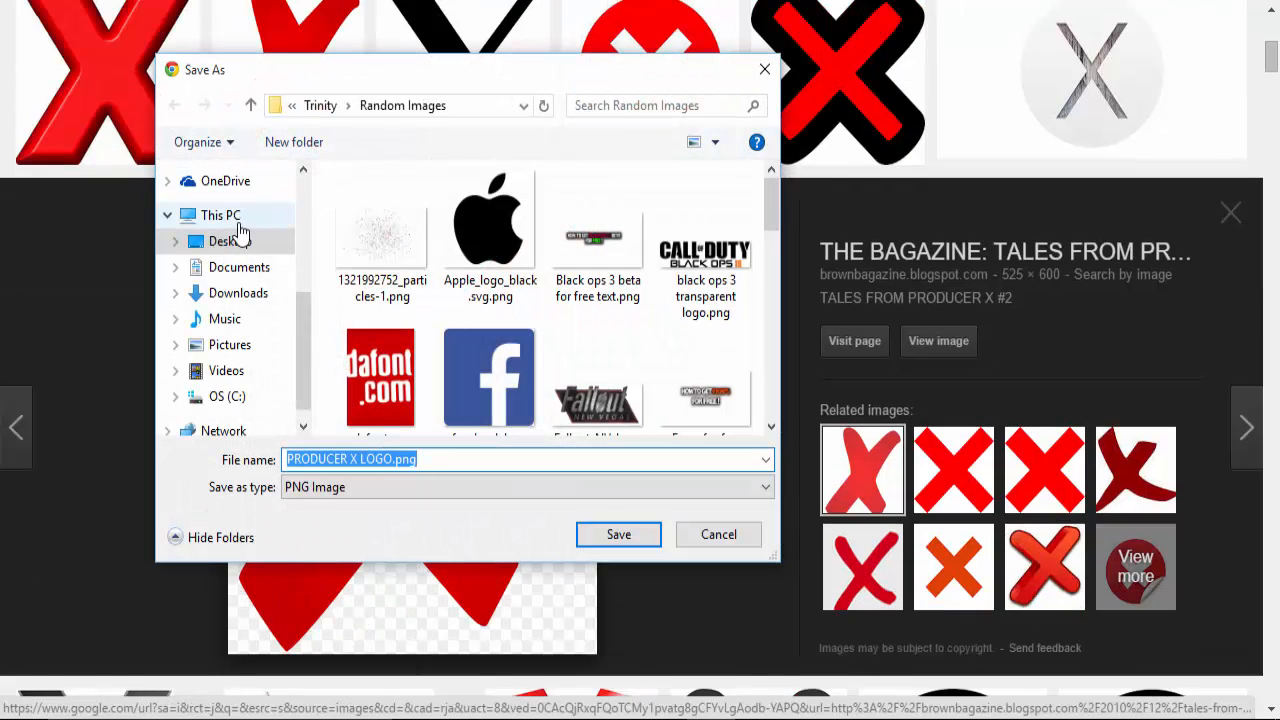
scroll(240, 240, up, 3)
click(226, 250)
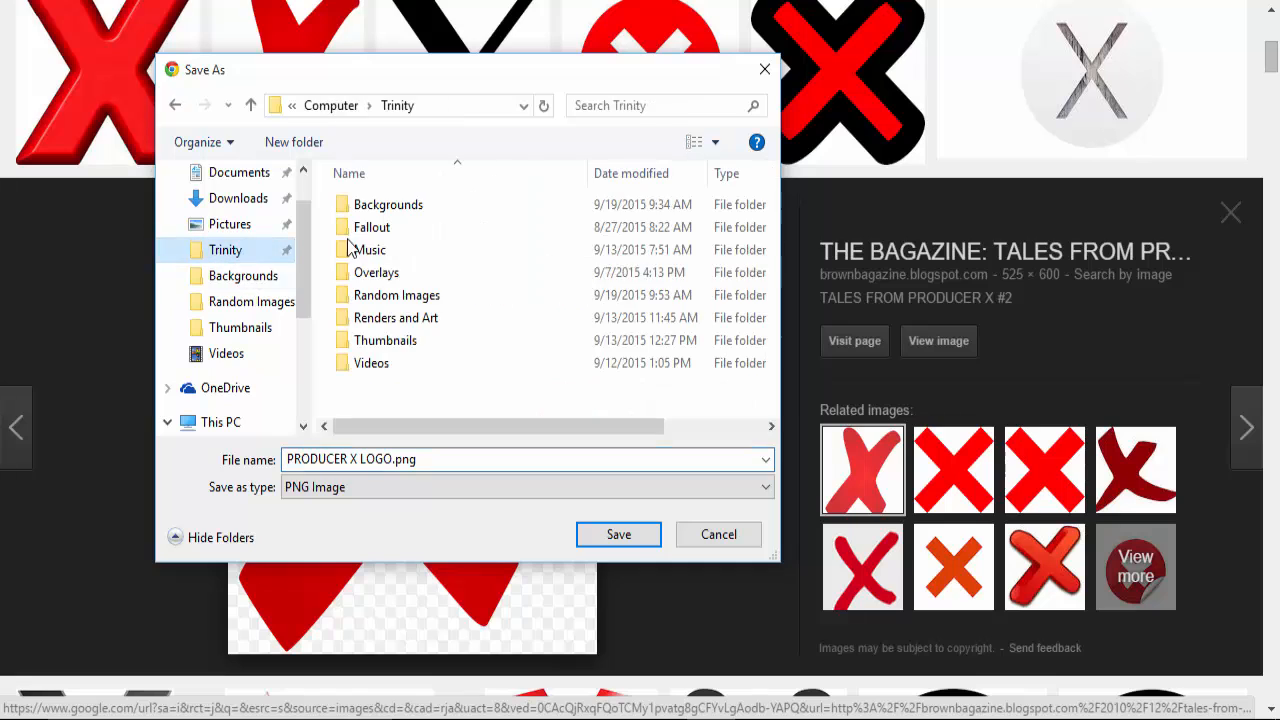
click(427, 295)
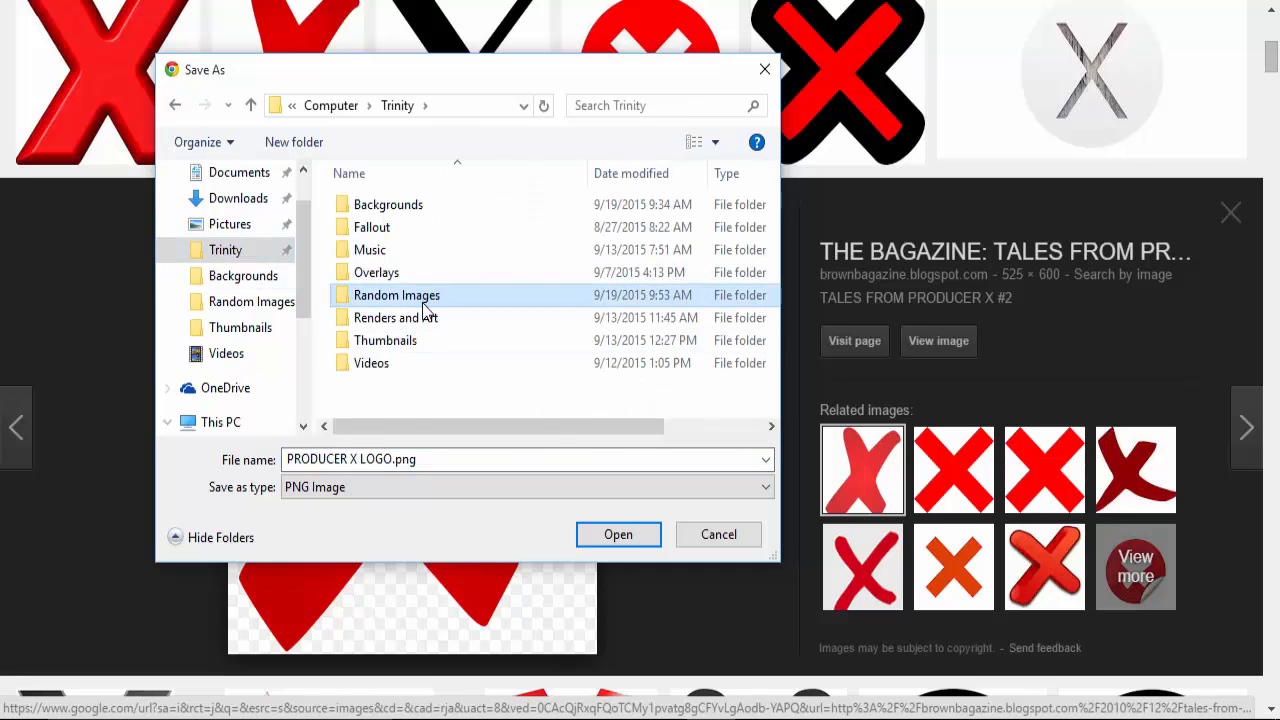
double_click(422, 303)
click(370, 459)
key(BackSpace)
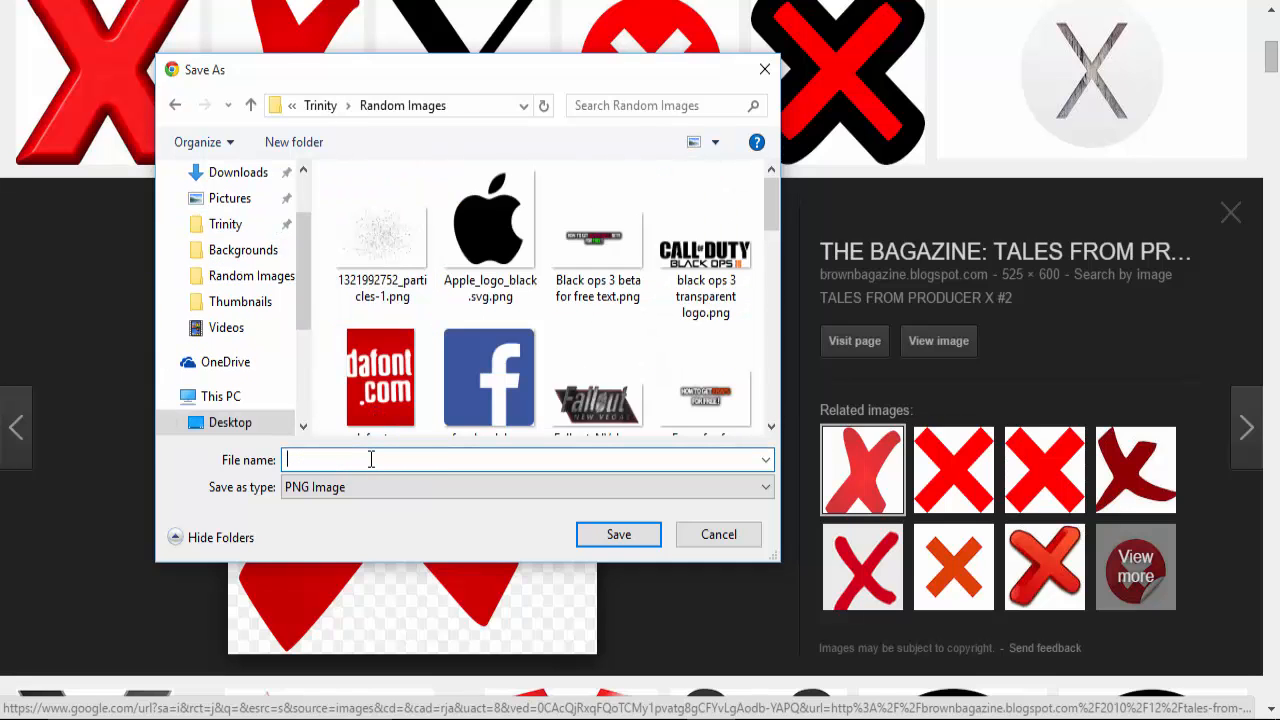
text(x image)
key(Return)
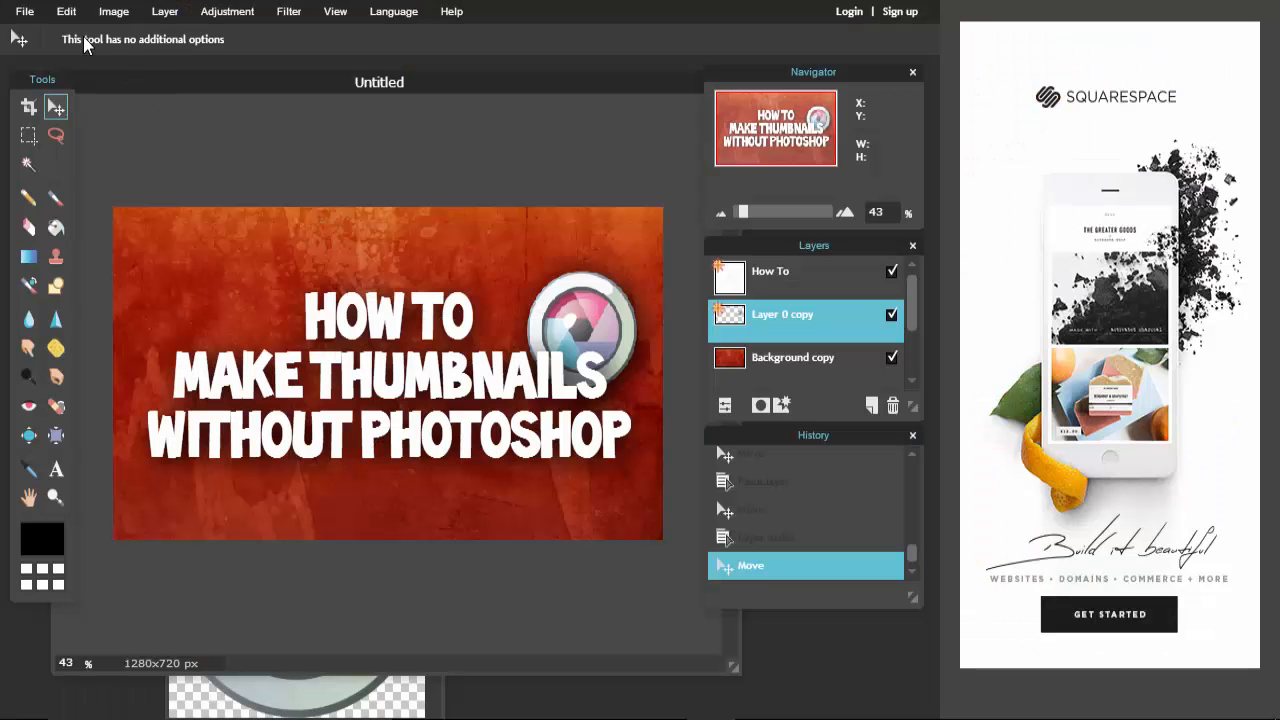
Step: Back in Pixlr Editor, open "x image.png" from the Random Images folder
click(24, 11)
click(71, 56)
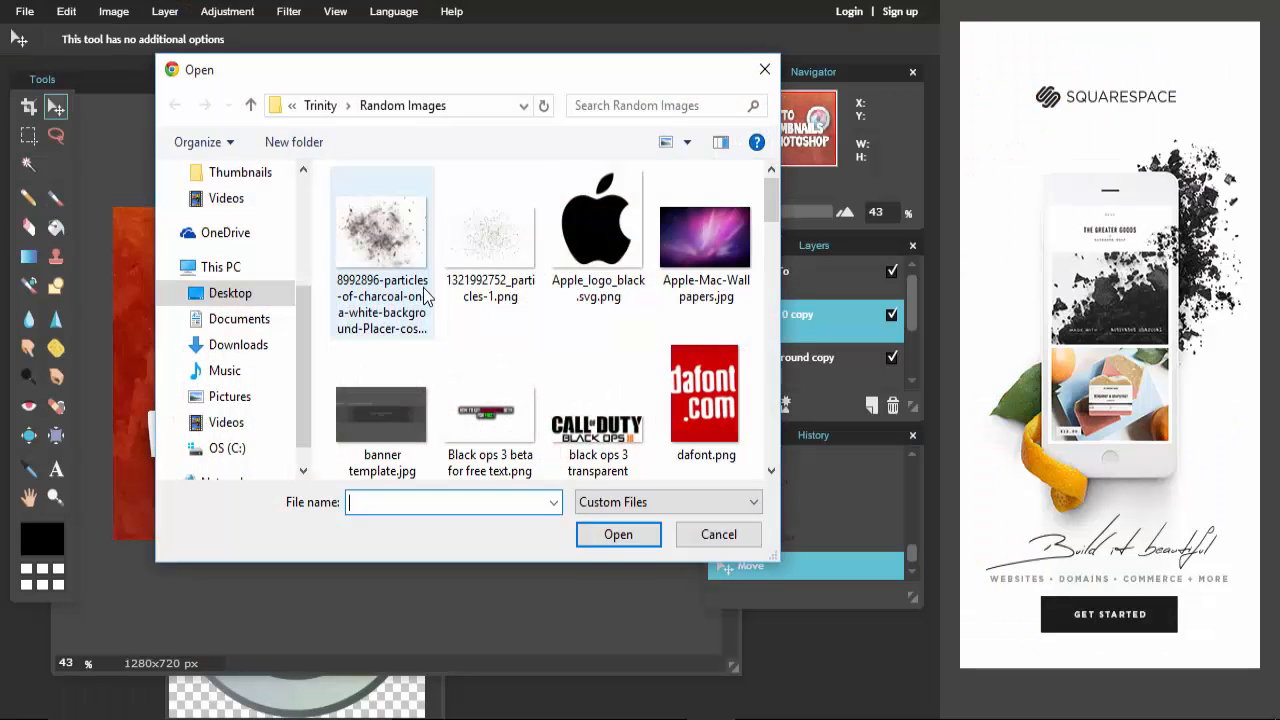
scroll(533, 292, down, 5)
scroll(540, 293, down, 5)
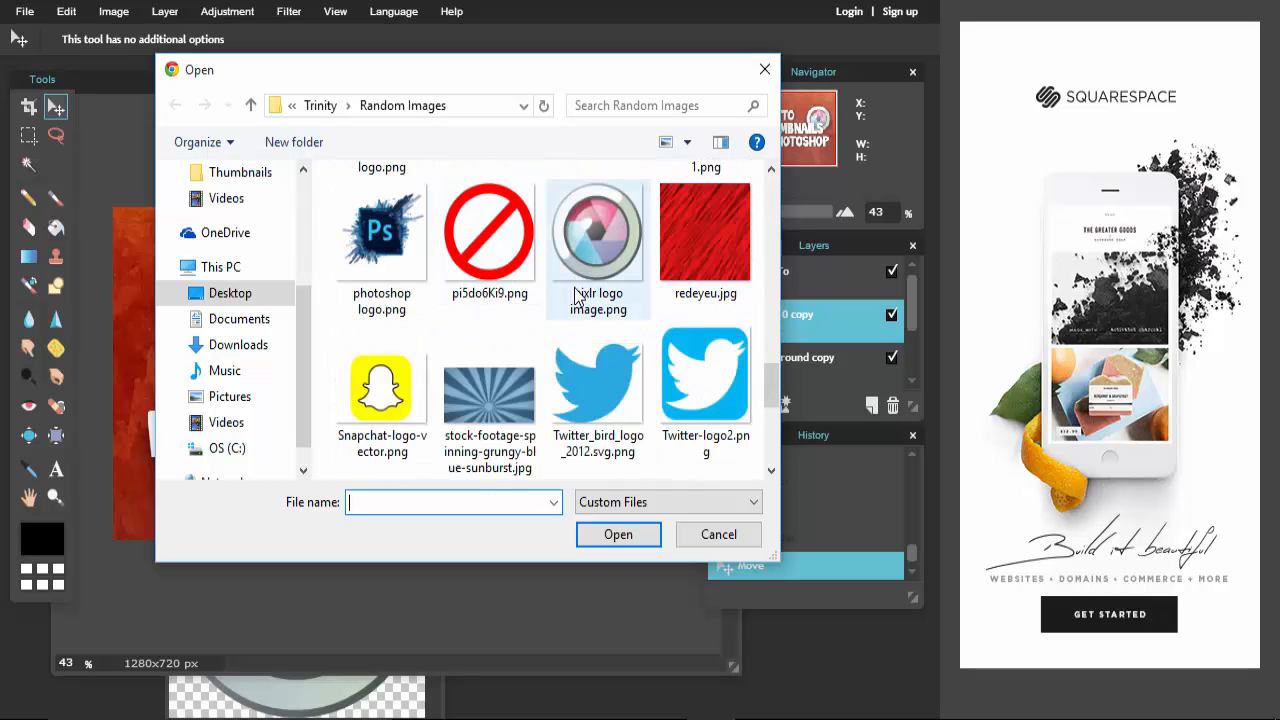
scroll(571, 294, down, 3)
click(406, 400)
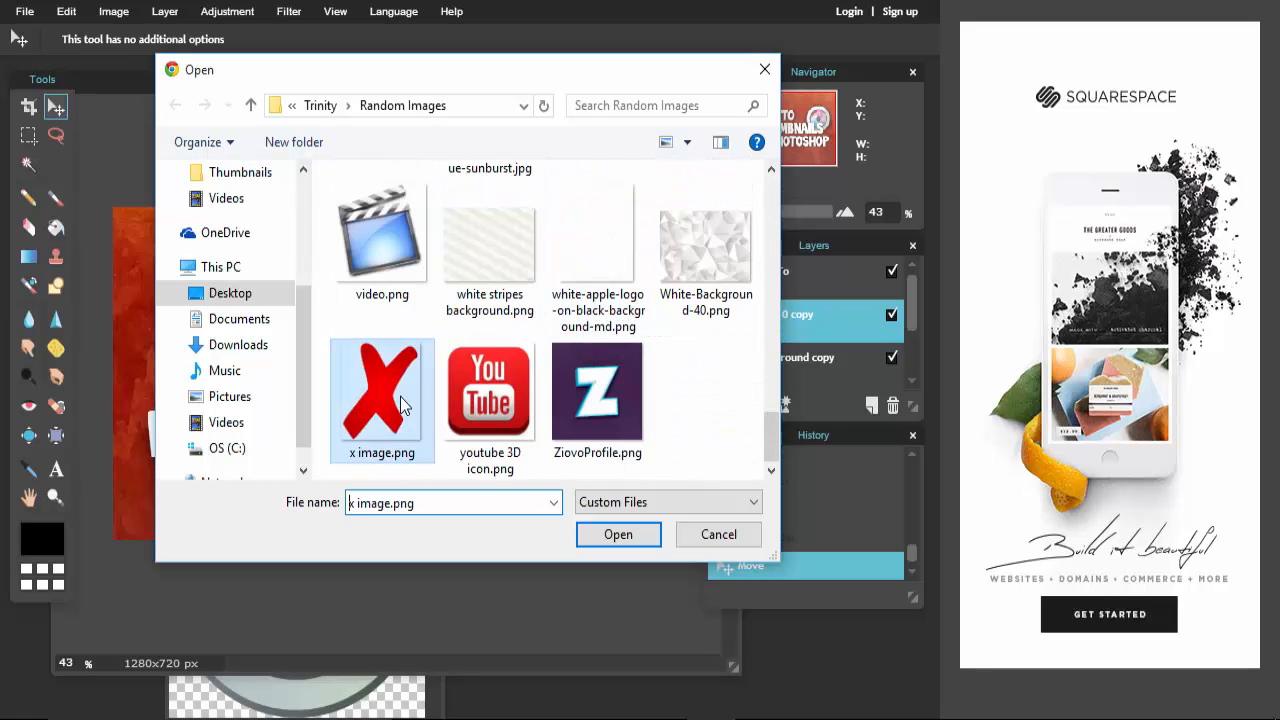
double_click(406, 400)
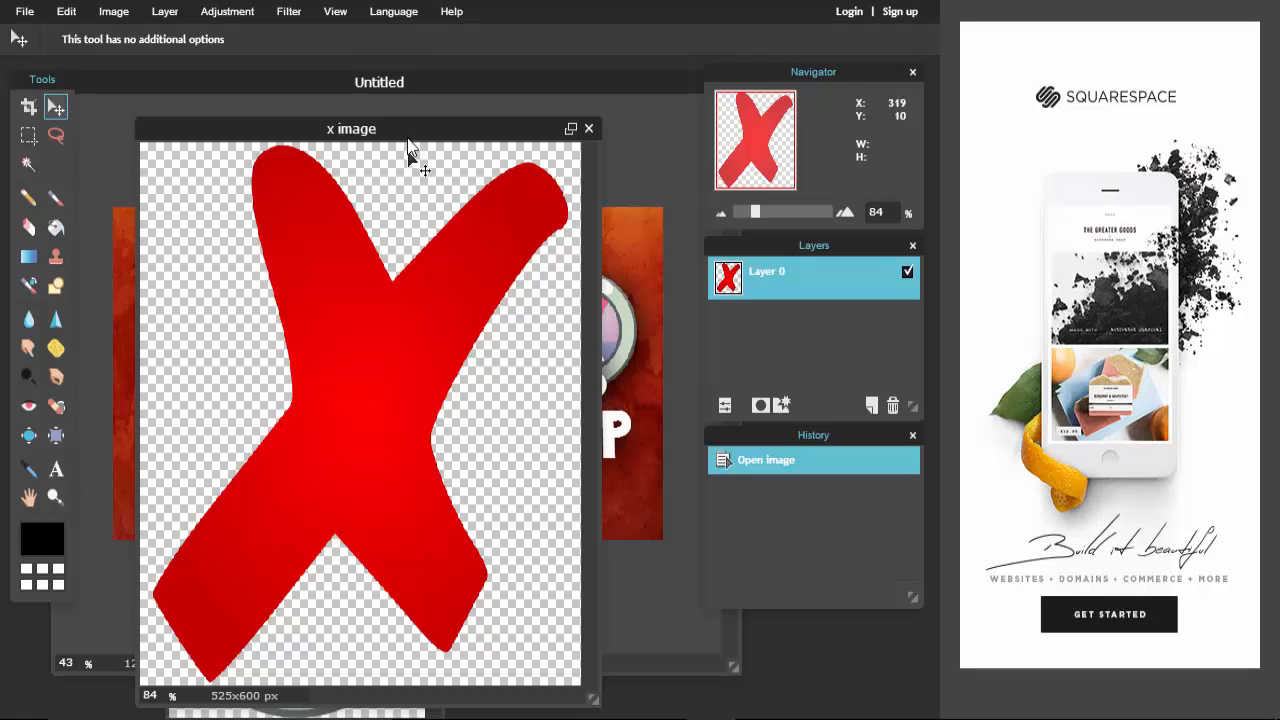
Step: Copy the red X layer into the Untitled thumbnail and close the x image window
drag(408, 131, 327, 370)
drag(807, 277, 212, 303)
click(533, 678)
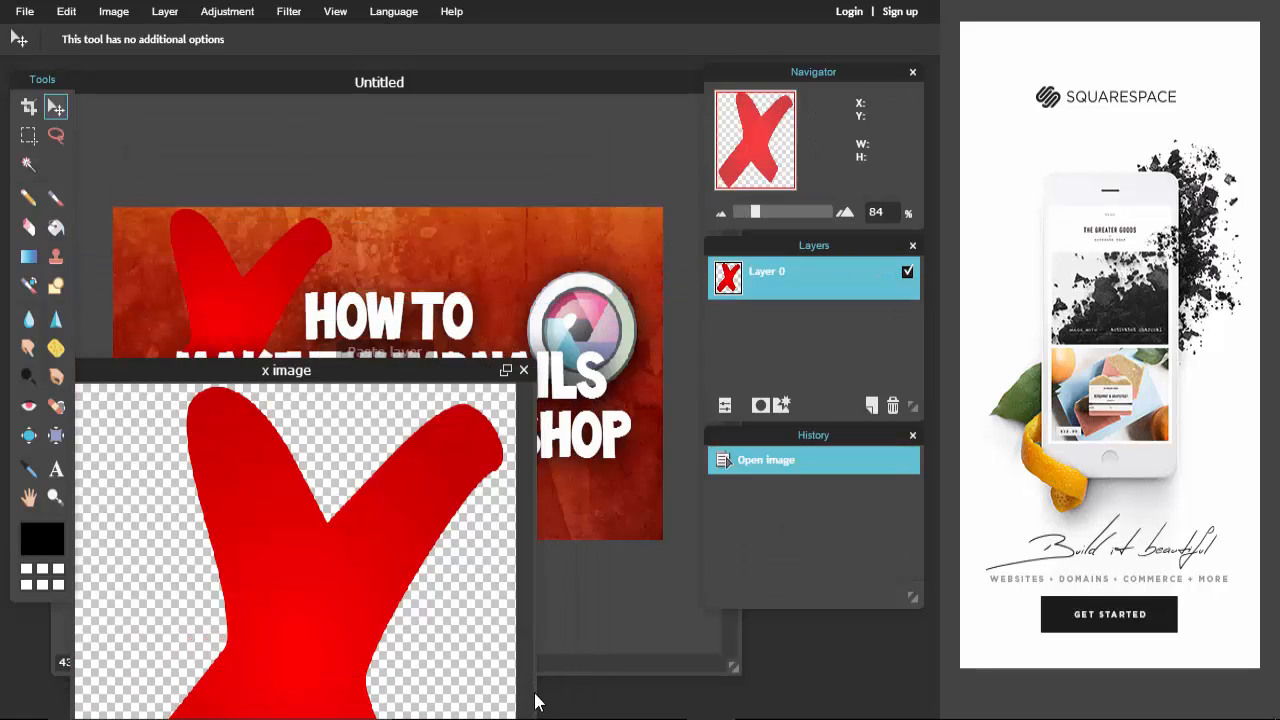
click(598, 497)
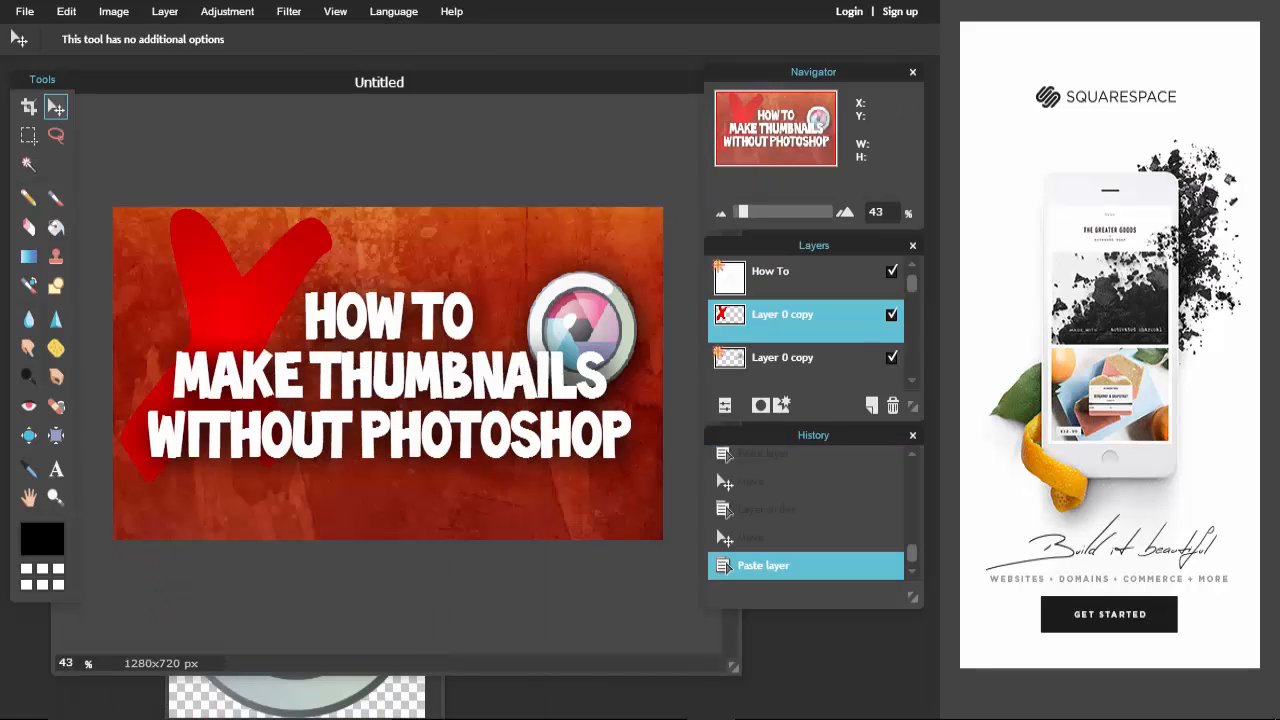
Step: Close the Pixlr logo source image and move the red X toward the canvas centre, behind the title text
click(443, 706)
click(432, 431)
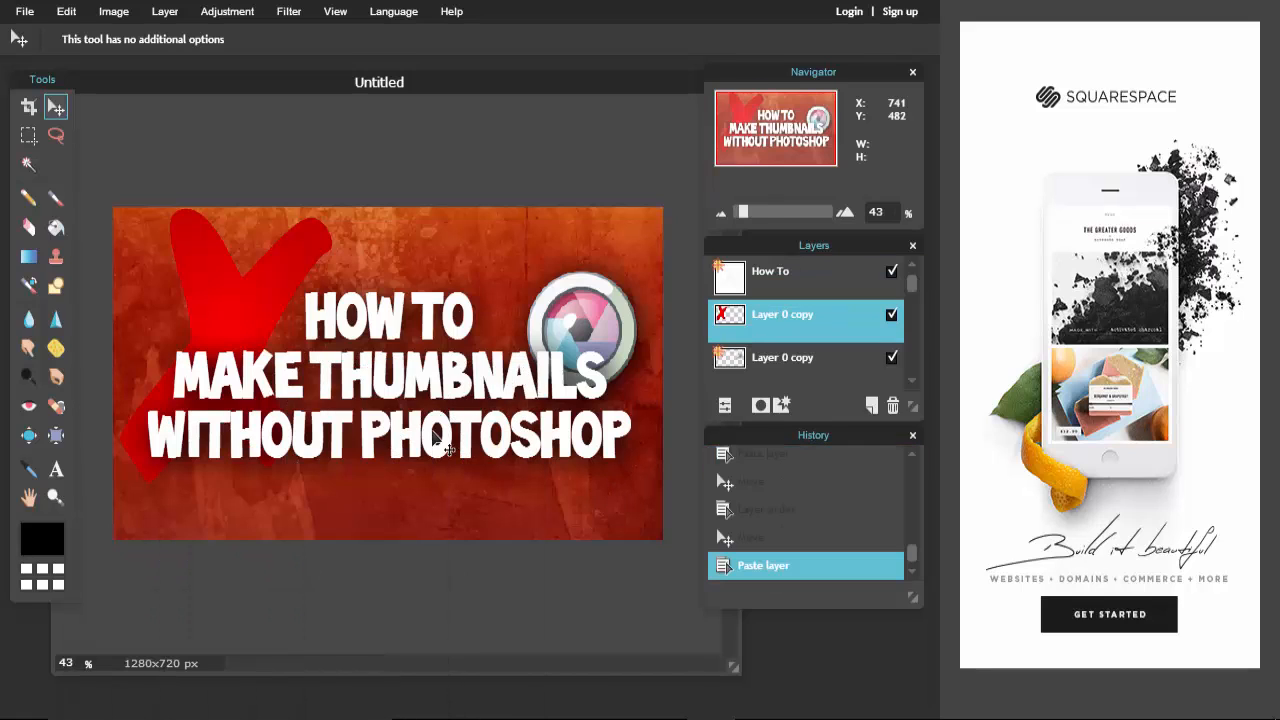
drag(390, 345, 480, 352)
Step: Open "photoshop logo 1.png" from the Random Images folder
click(26, 11)
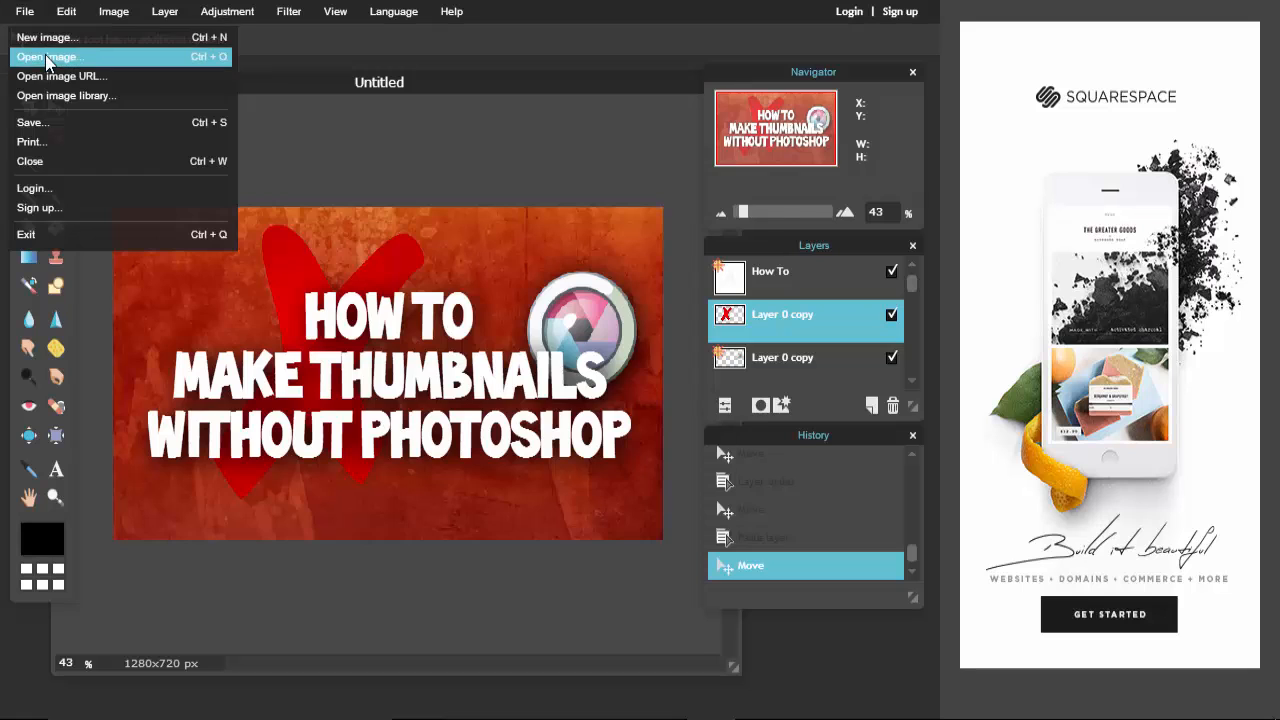
click(49, 56)
scroll(540, 250, down, 5)
scroll(540, 260, down, 5)
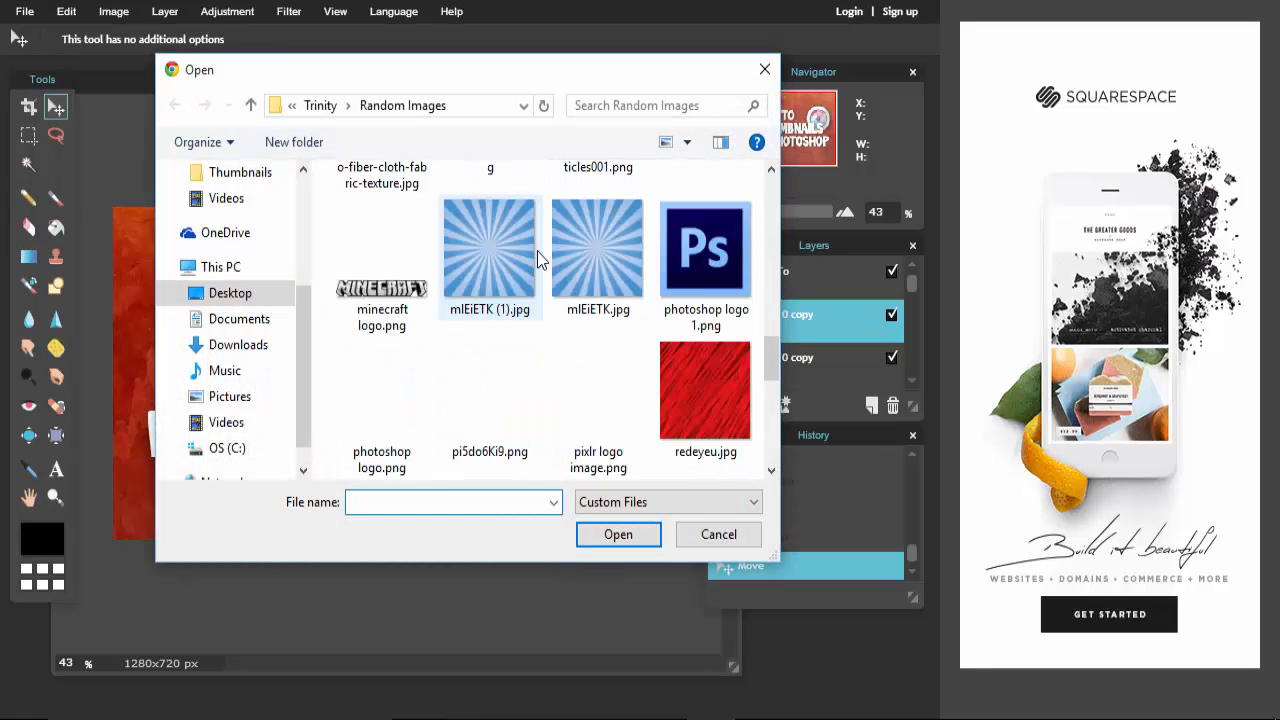
scroll(705, 255, up, 2)
double_click(705, 250)
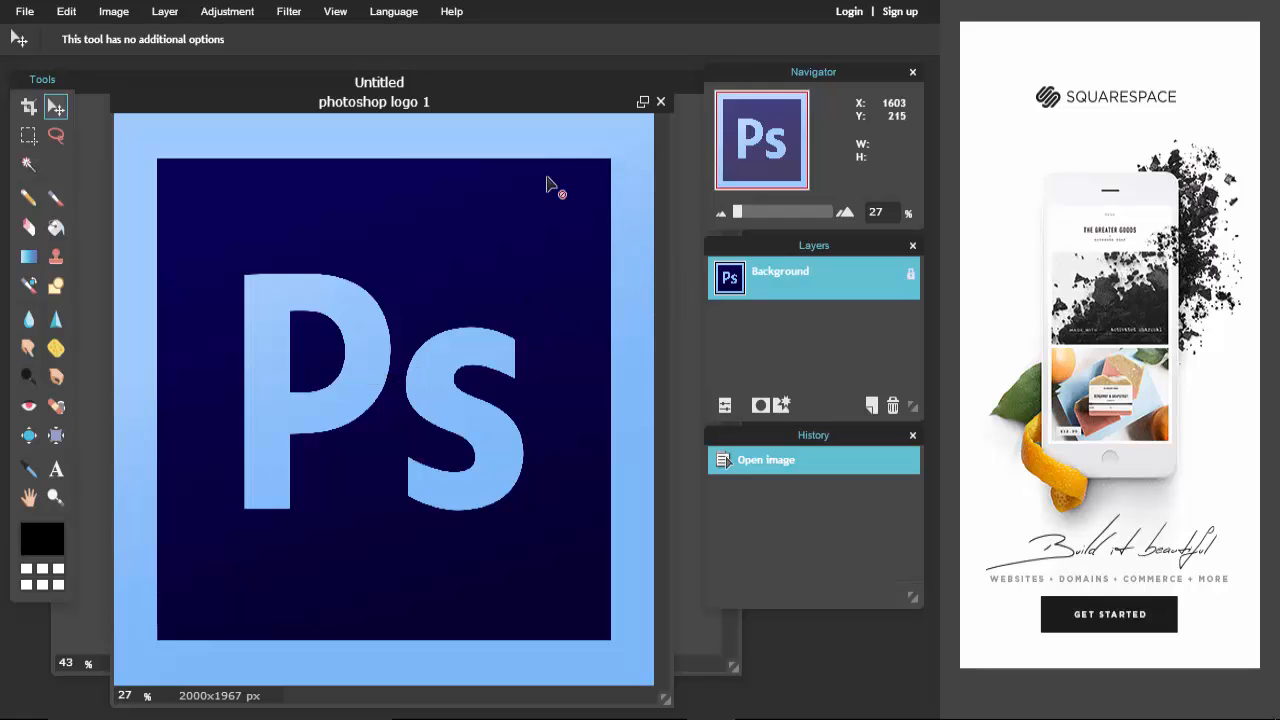
Step: Copy the Photoshop logo layer into the Untitled thumbnail and close the photoshop logo 1 image
drag(556, 104, 465, 405)
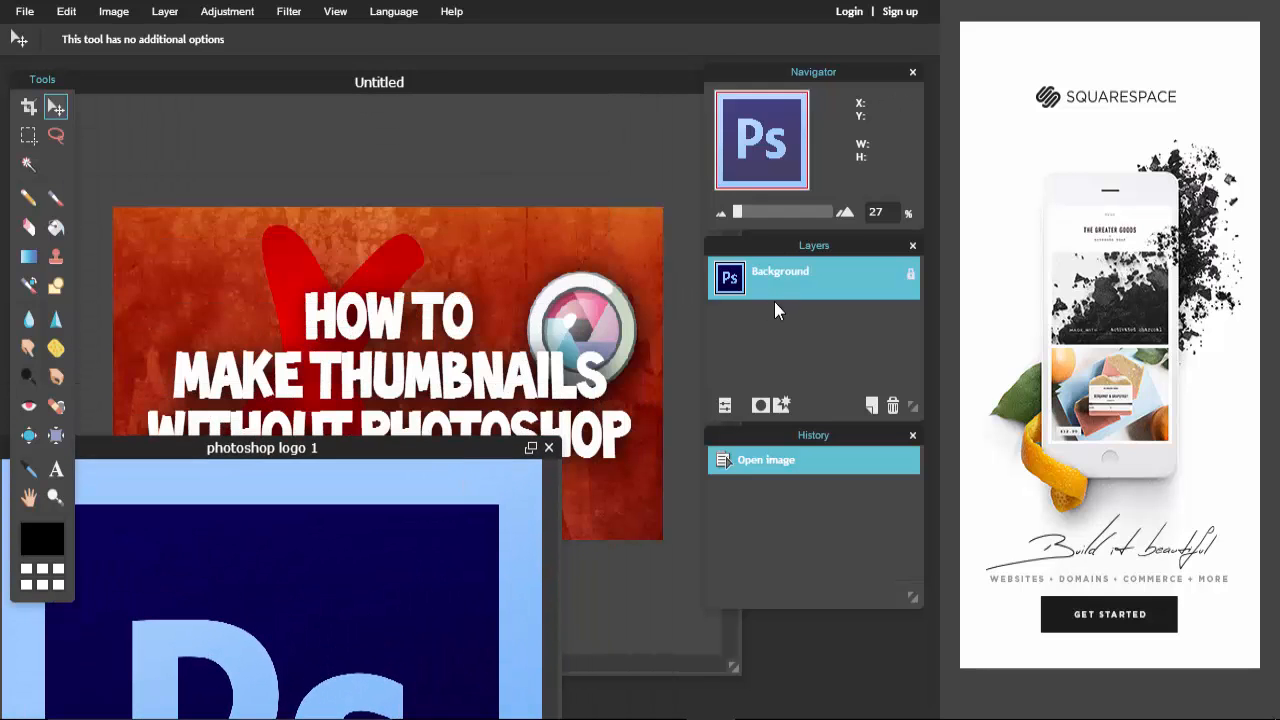
drag(774, 301, 400, 310)
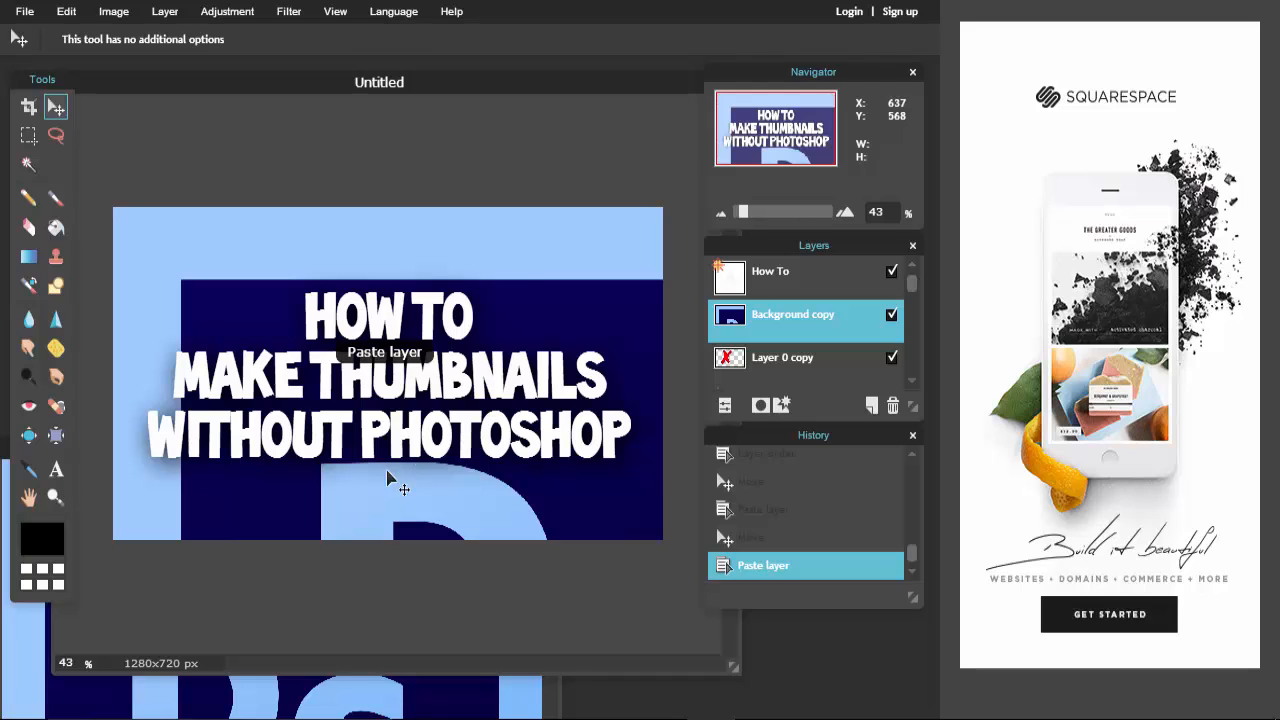
click(548, 696)
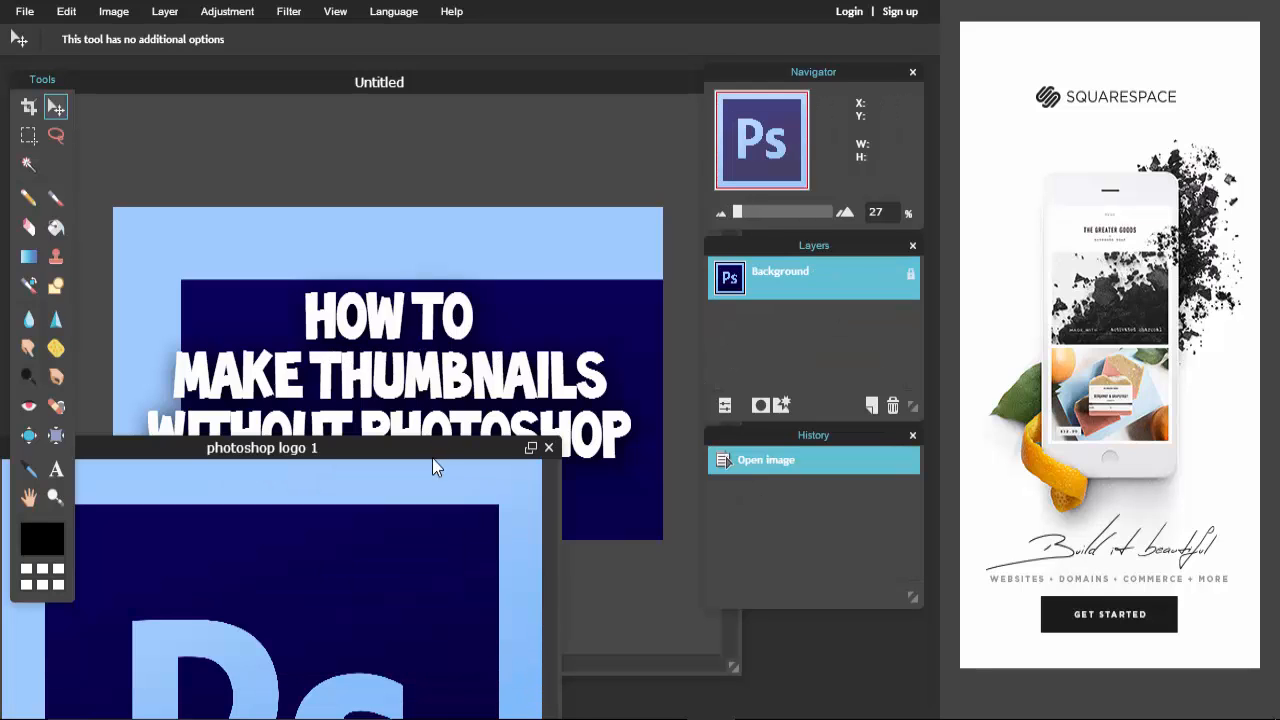
drag(433, 460, 562, 351)
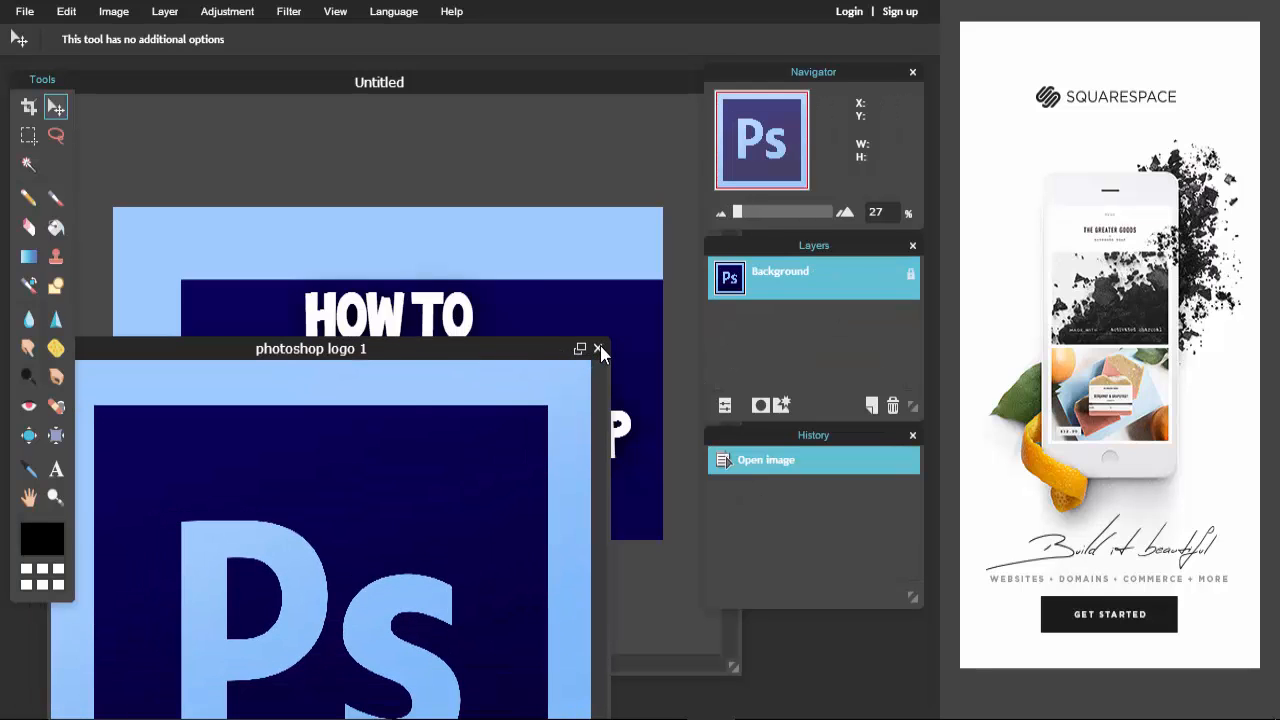
click(598, 349)
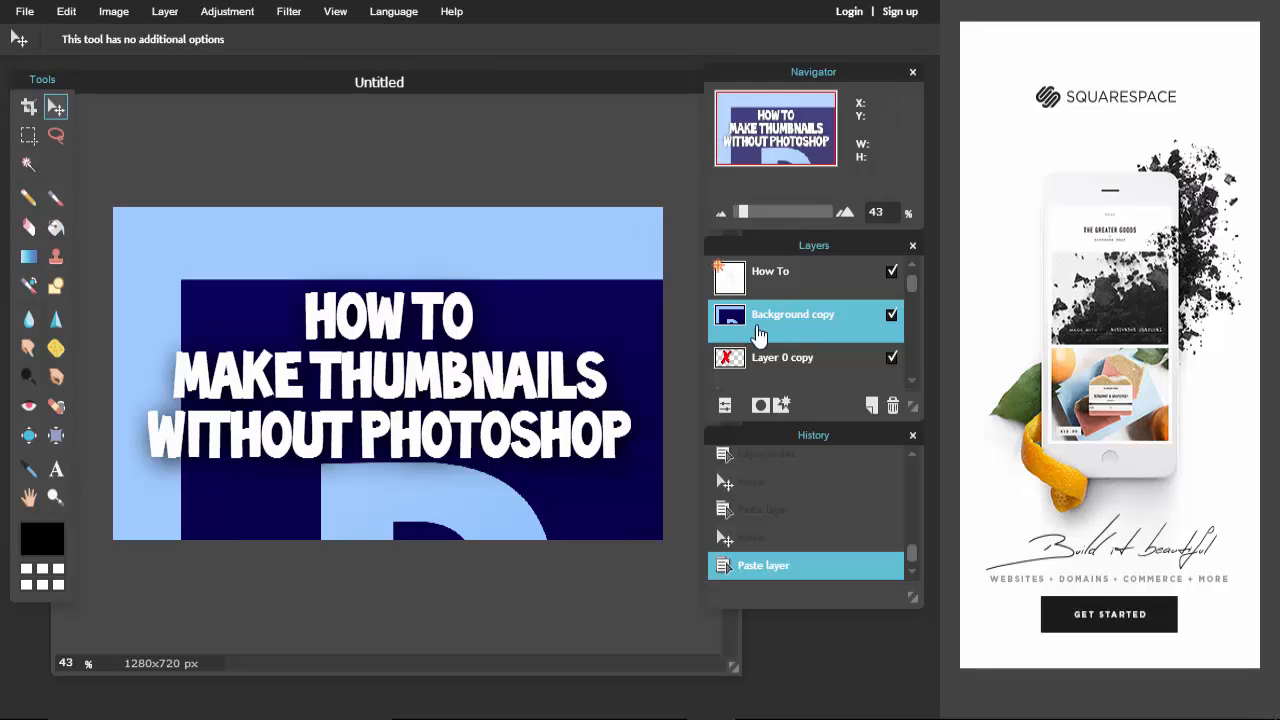
Step: Use Free transform to shrink the Photoshop logo to a small square, place it left of "HOW TO", and apply the change
click(66, 11)
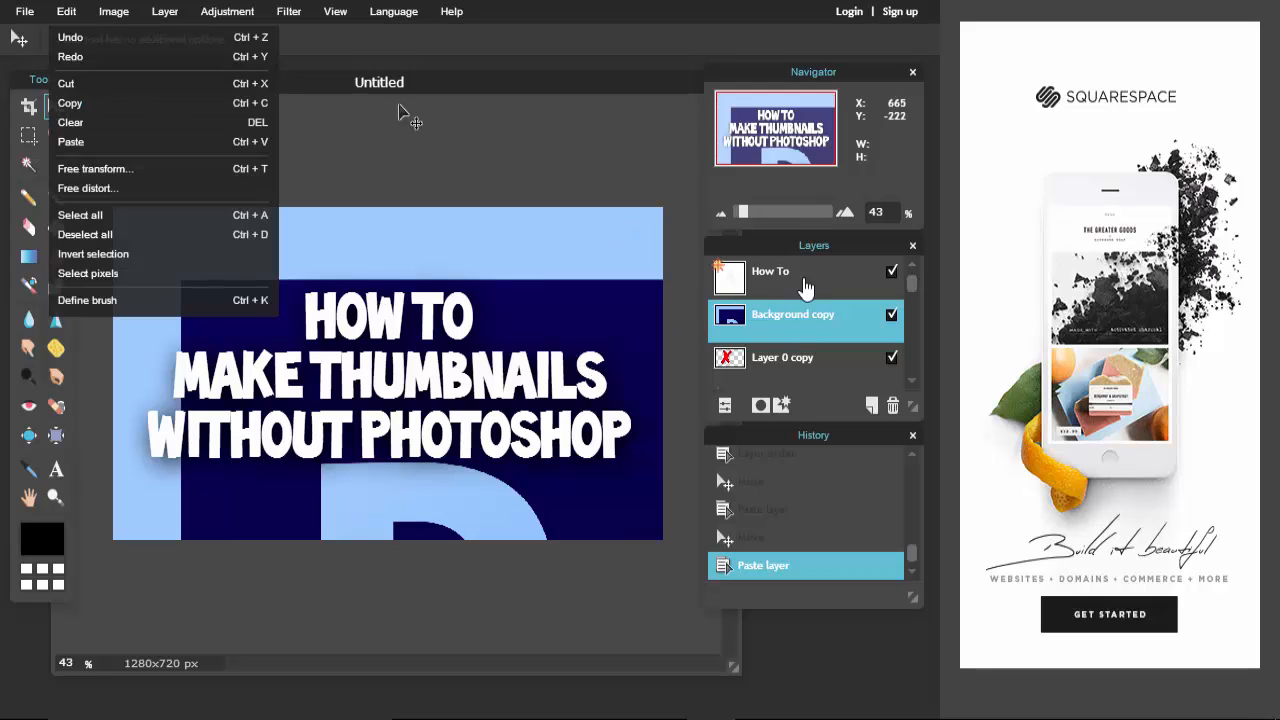
click(147, 170)
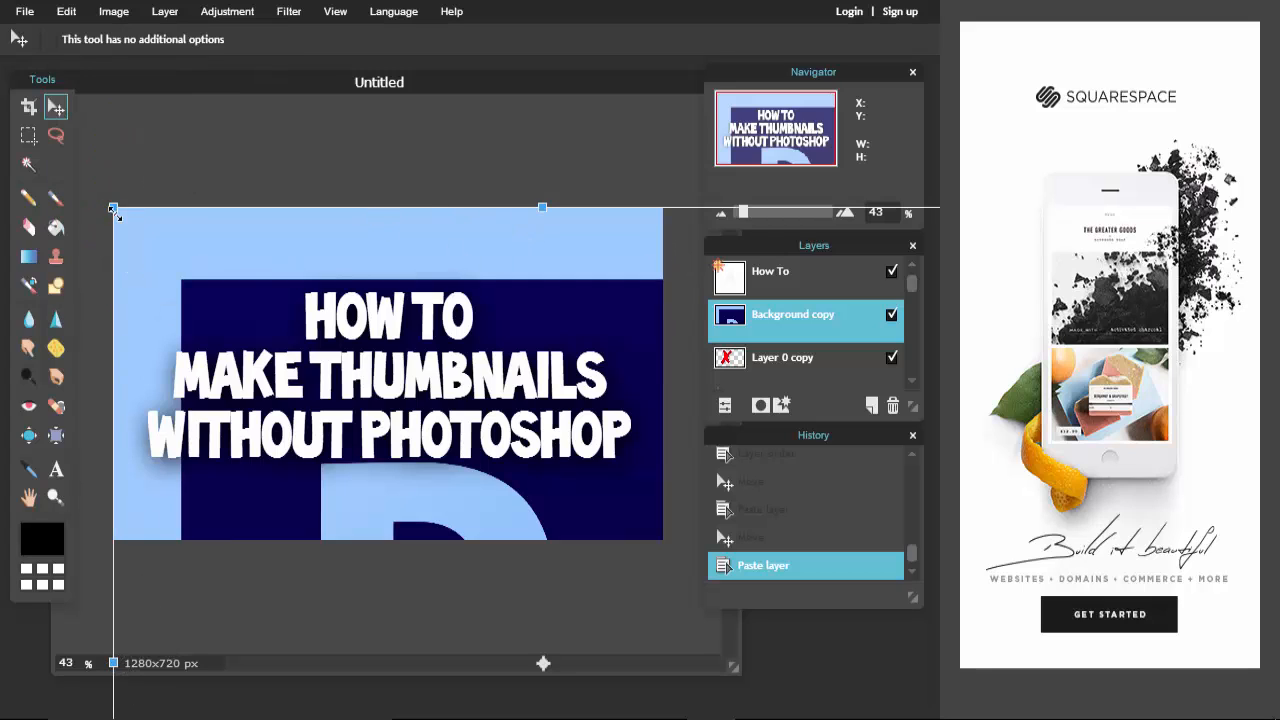
drag(113, 210, 258, 507)
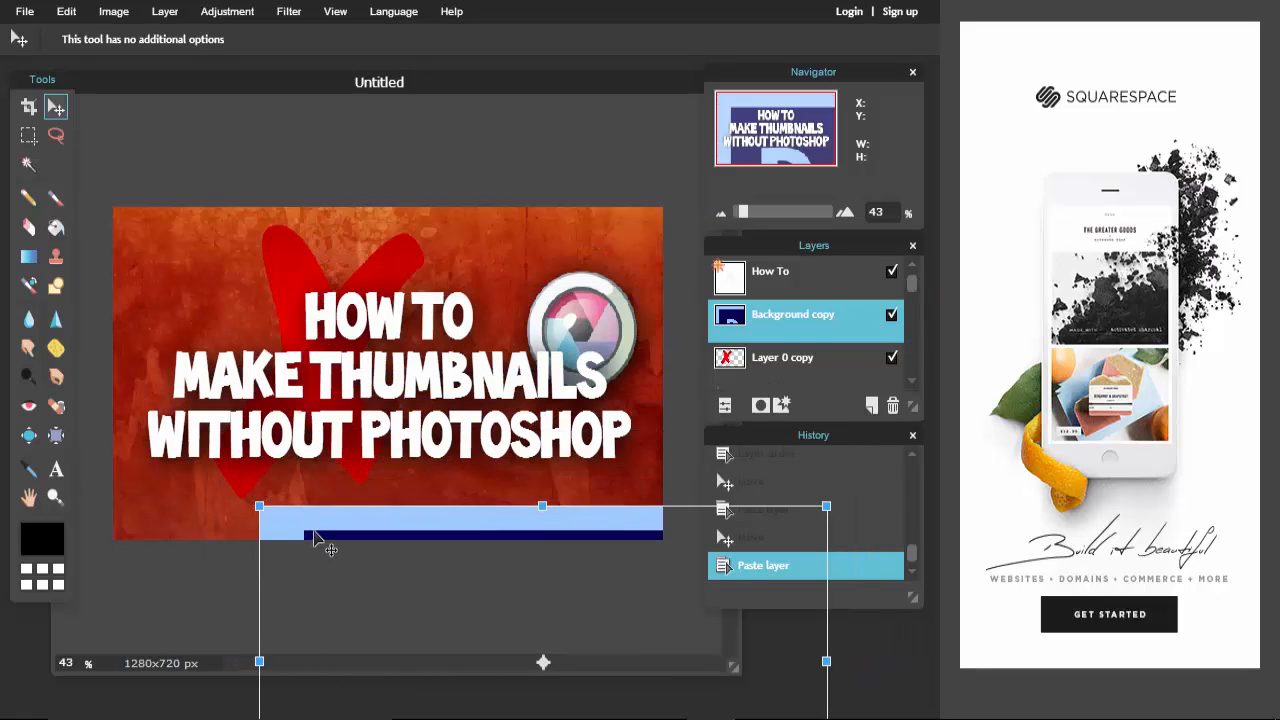
drag(314, 538, 165, 329)
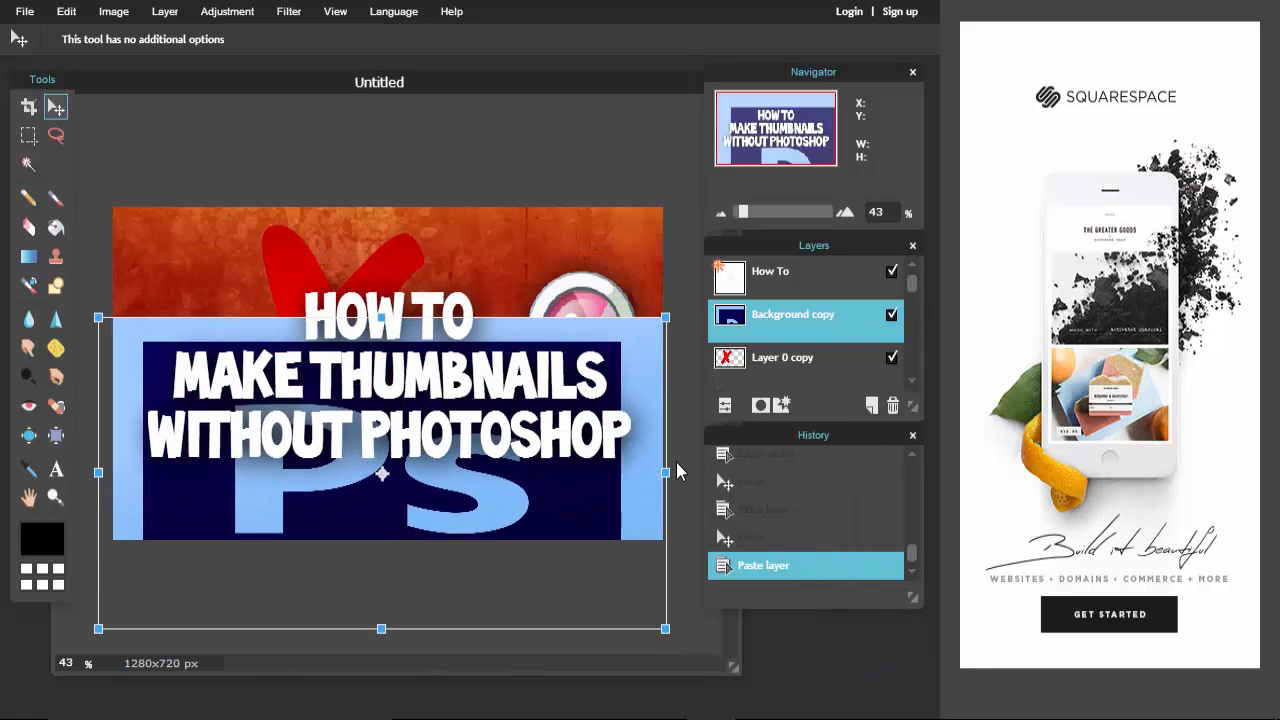
drag(665, 472, 533, 472)
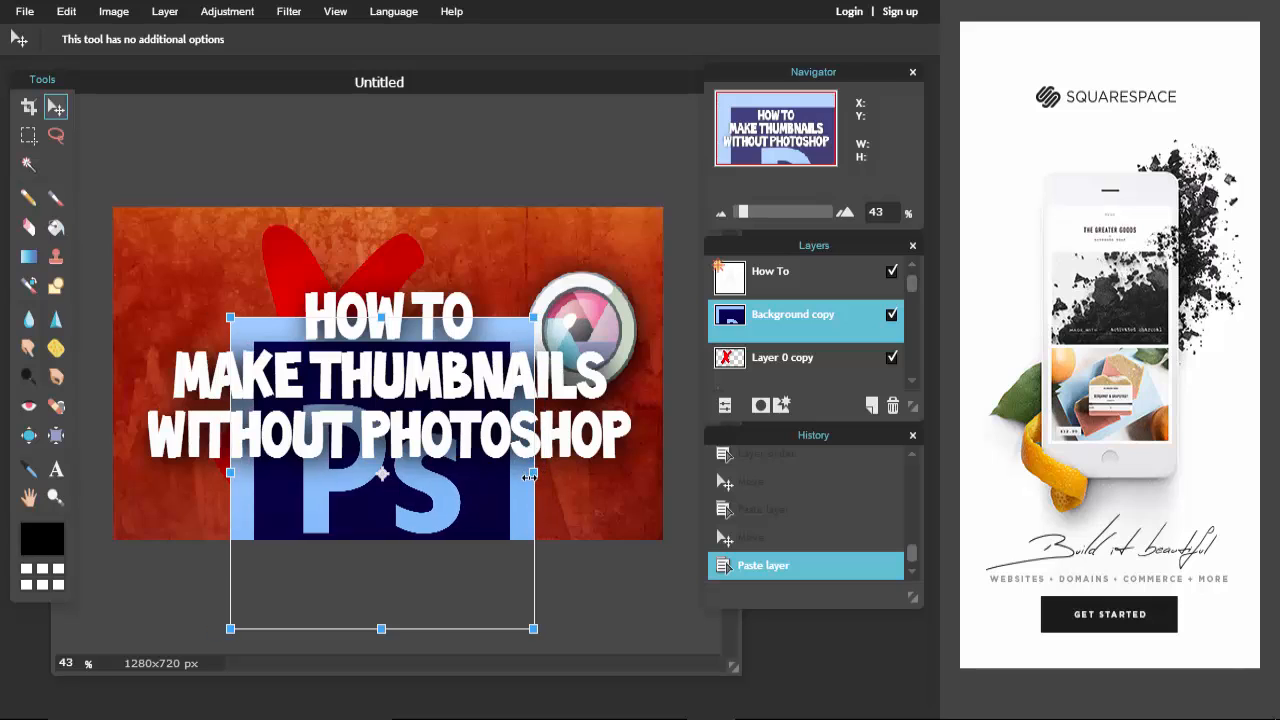
drag(534, 318, 601, 304)
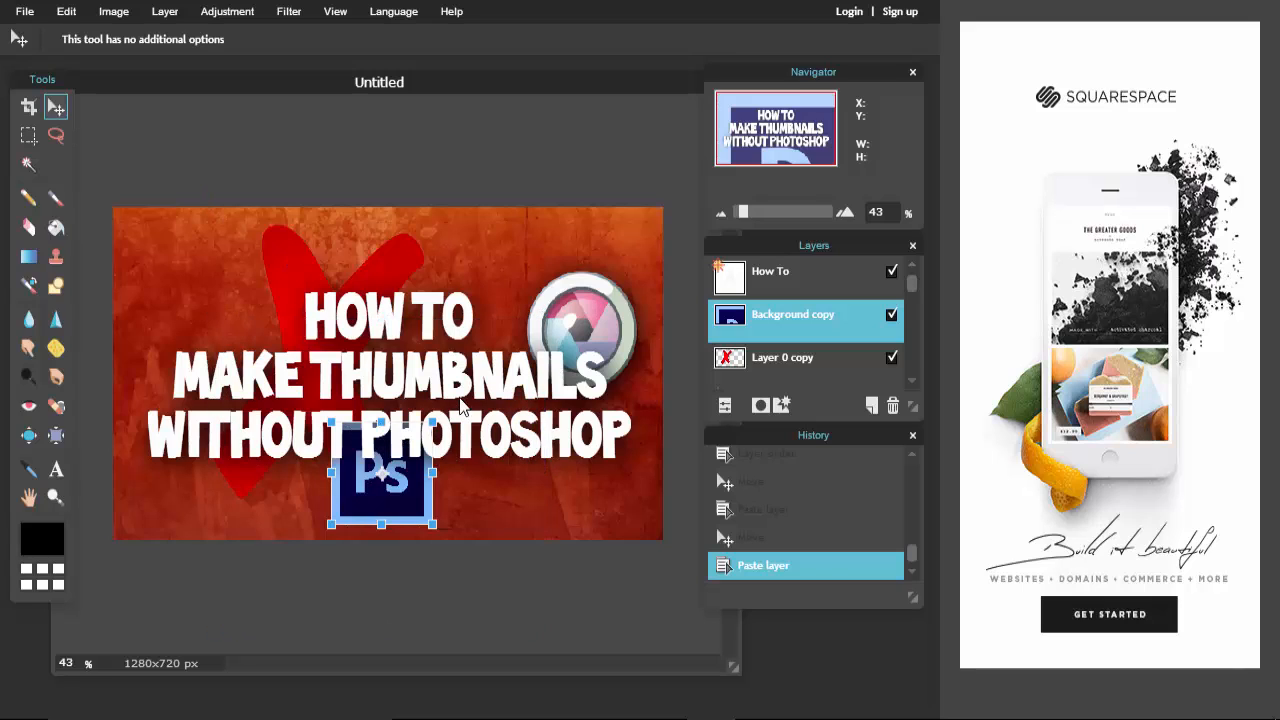
drag(406, 504, 173, 361)
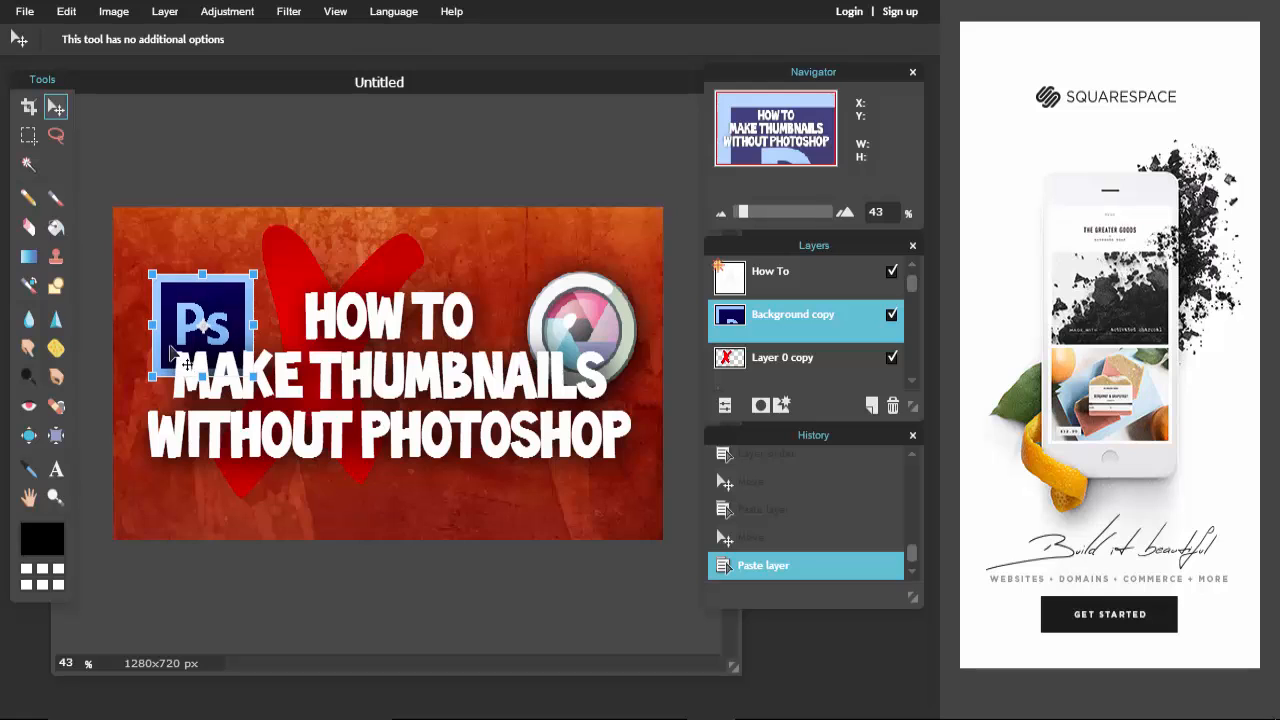
click(49, 107)
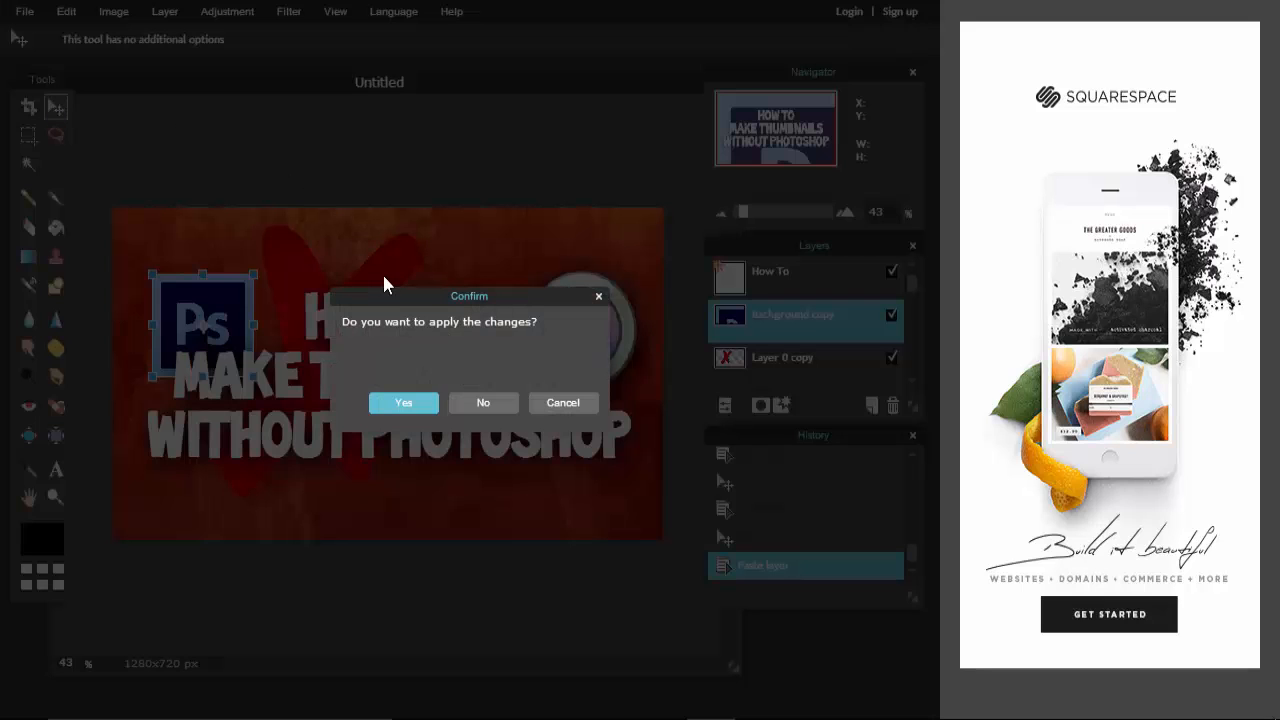
click(404, 402)
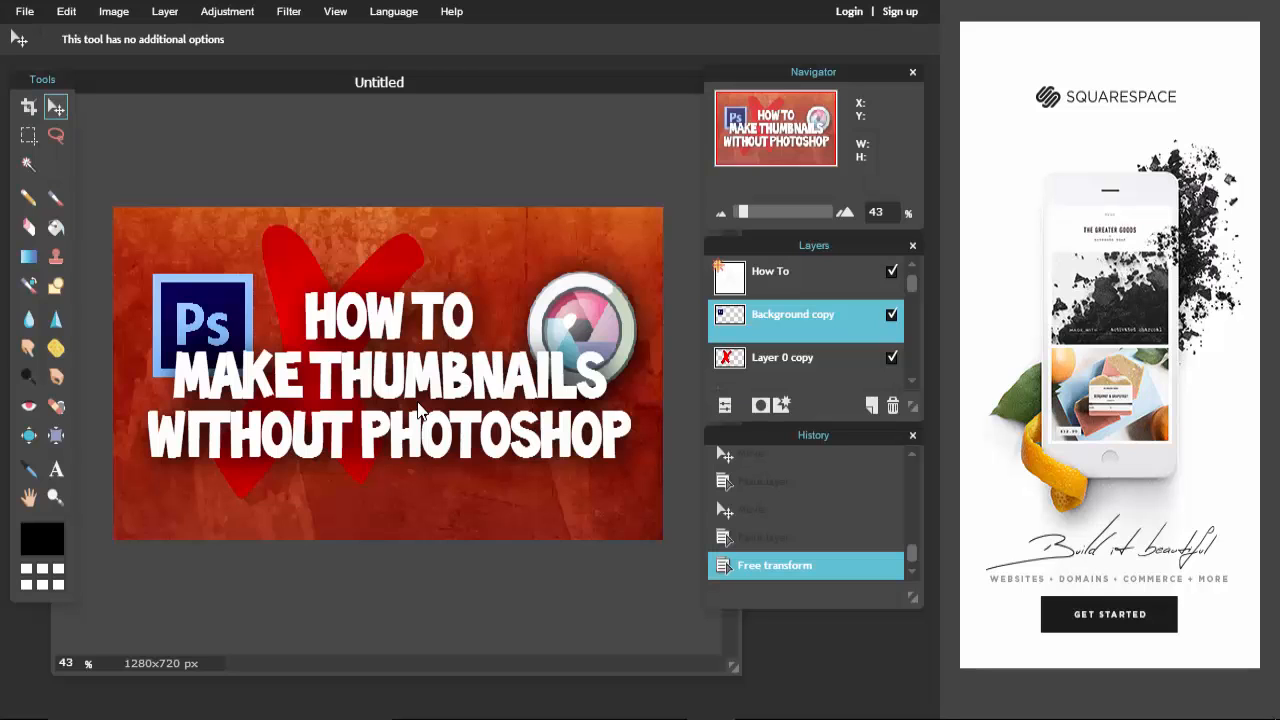
Step: Stack the red X layer above the Photoshop logo layer and move the X over the logo
click(784, 366)
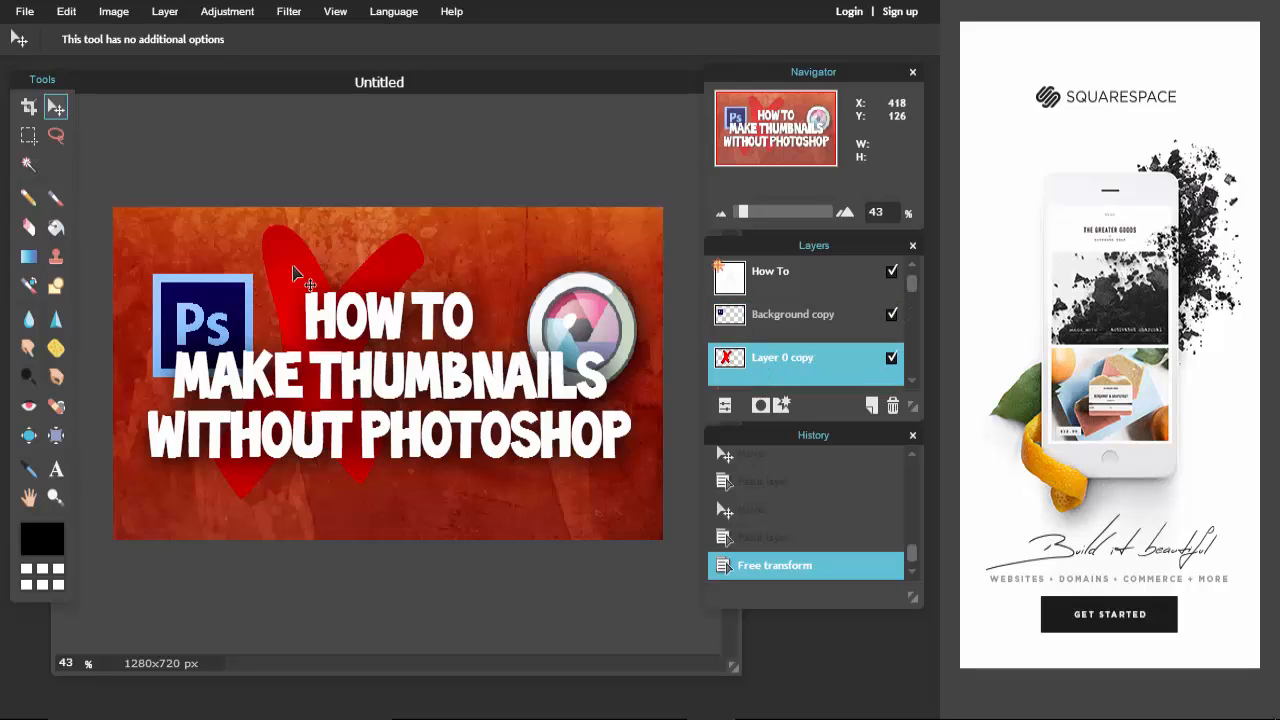
drag(296, 272, 248, 272)
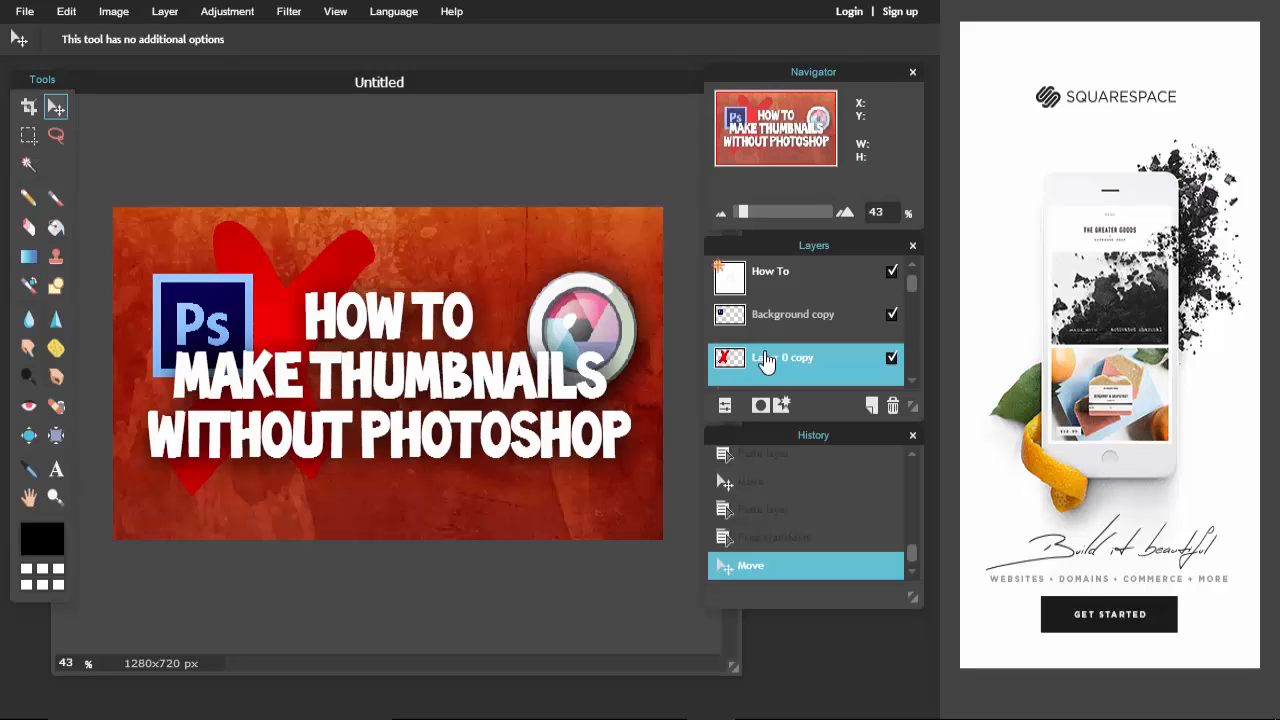
drag(765, 360, 766, 300)
drag(272, 290, 210, 265)
Step: Scale the red X down with Free transform to fit within the Photoshop logo, centre it there, and apply the change
click(68, 14)
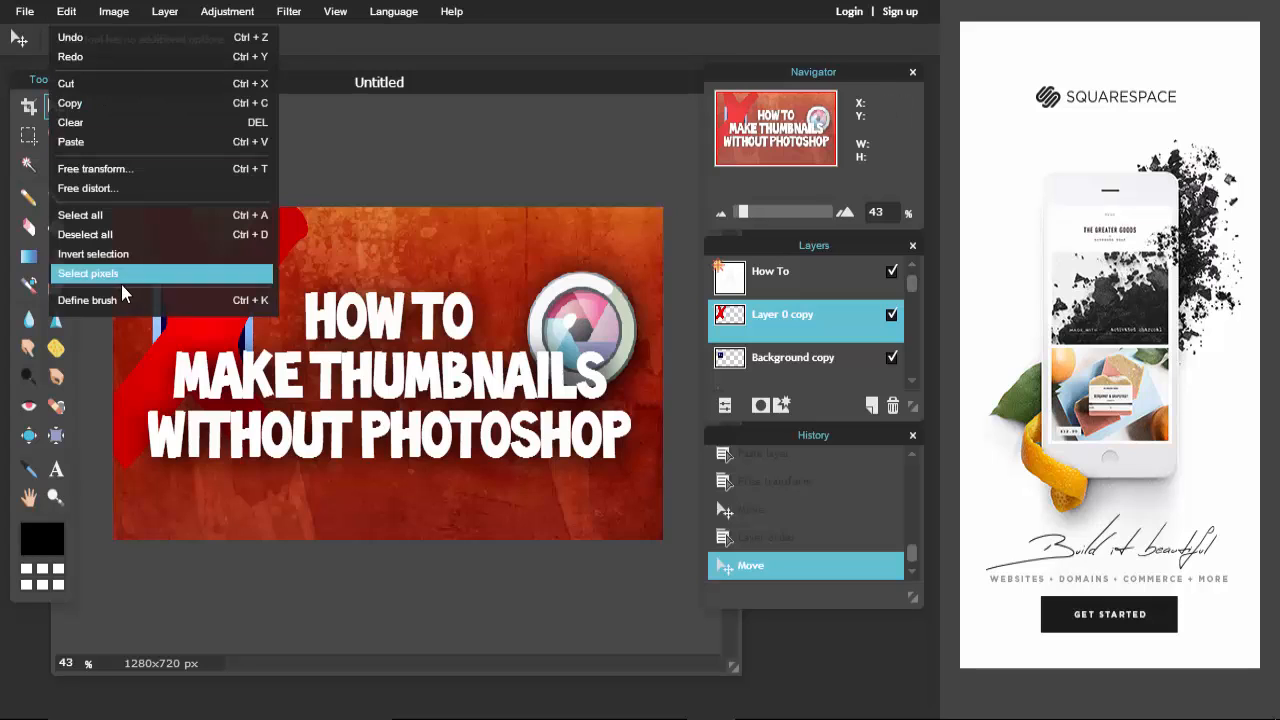
click(113, 177)
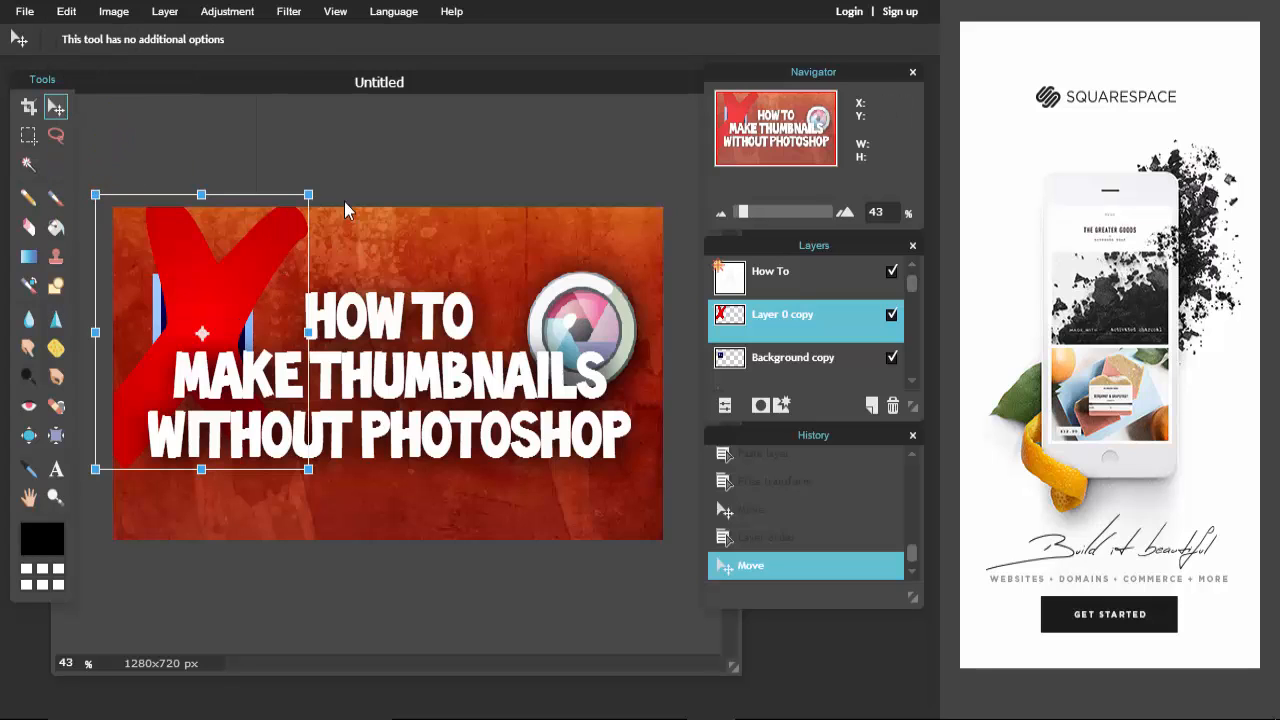
drag(307, 194, 252, 268)
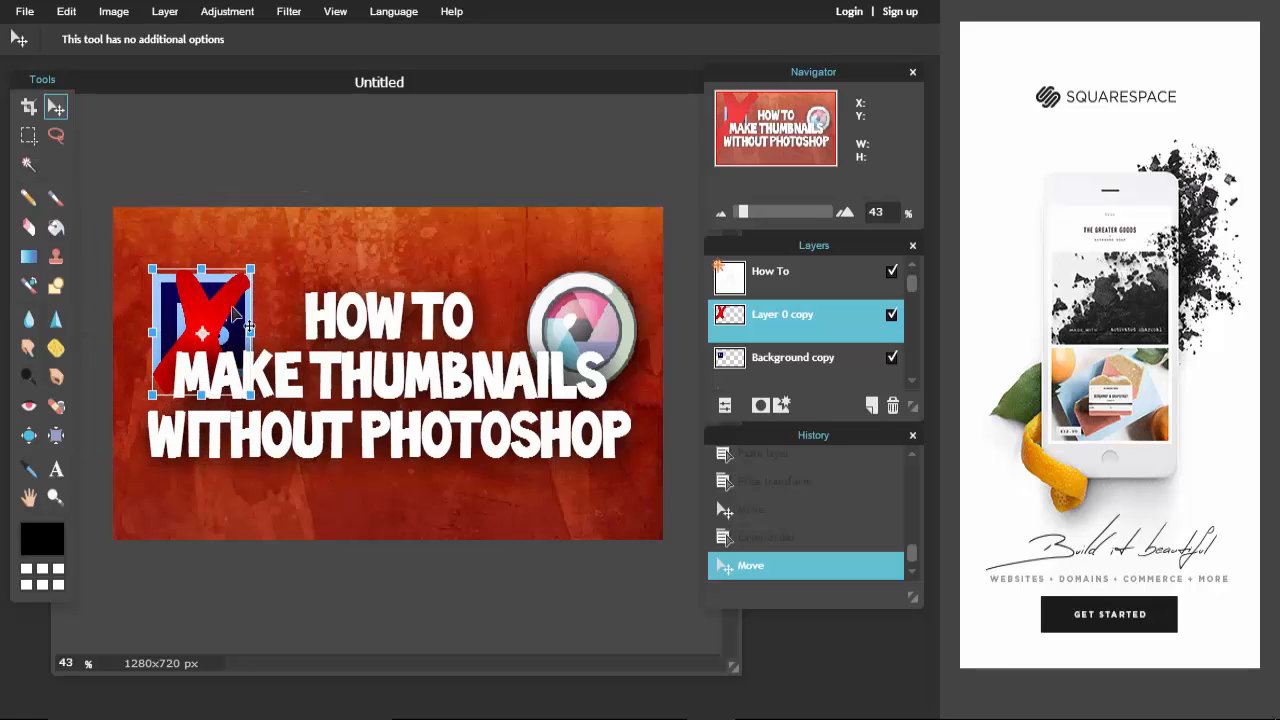
mouse_move(229, 314)
mouse_down()
mouse_move(241, 306)
mouse_move(207, 307)
mouse_move(228, 307)
mouse_up()
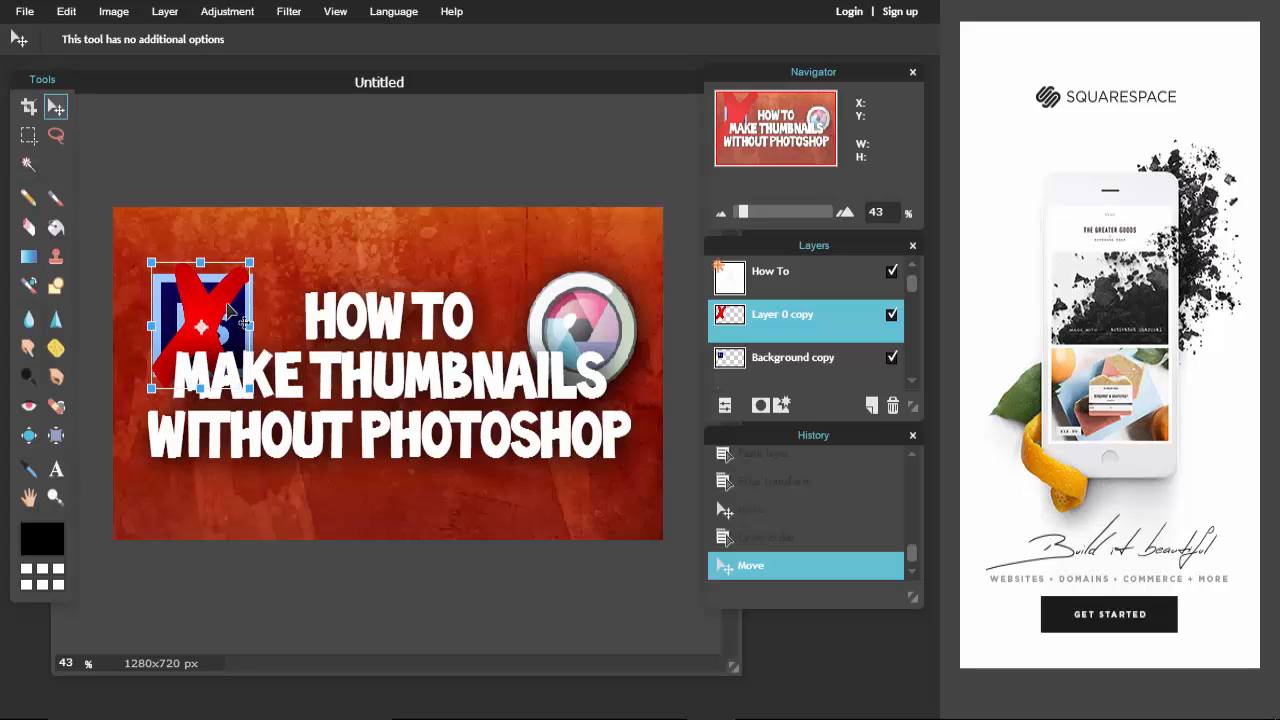
drag(250, 263, 239, 276)
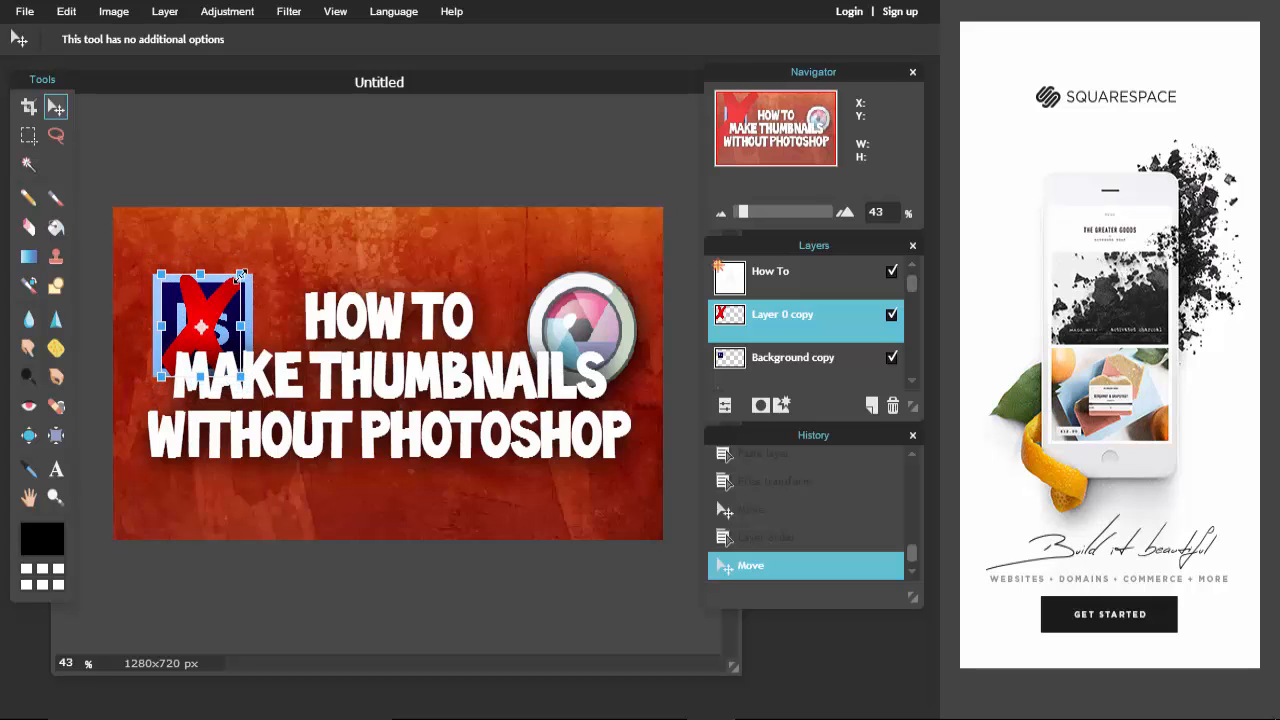
click(63, 110)
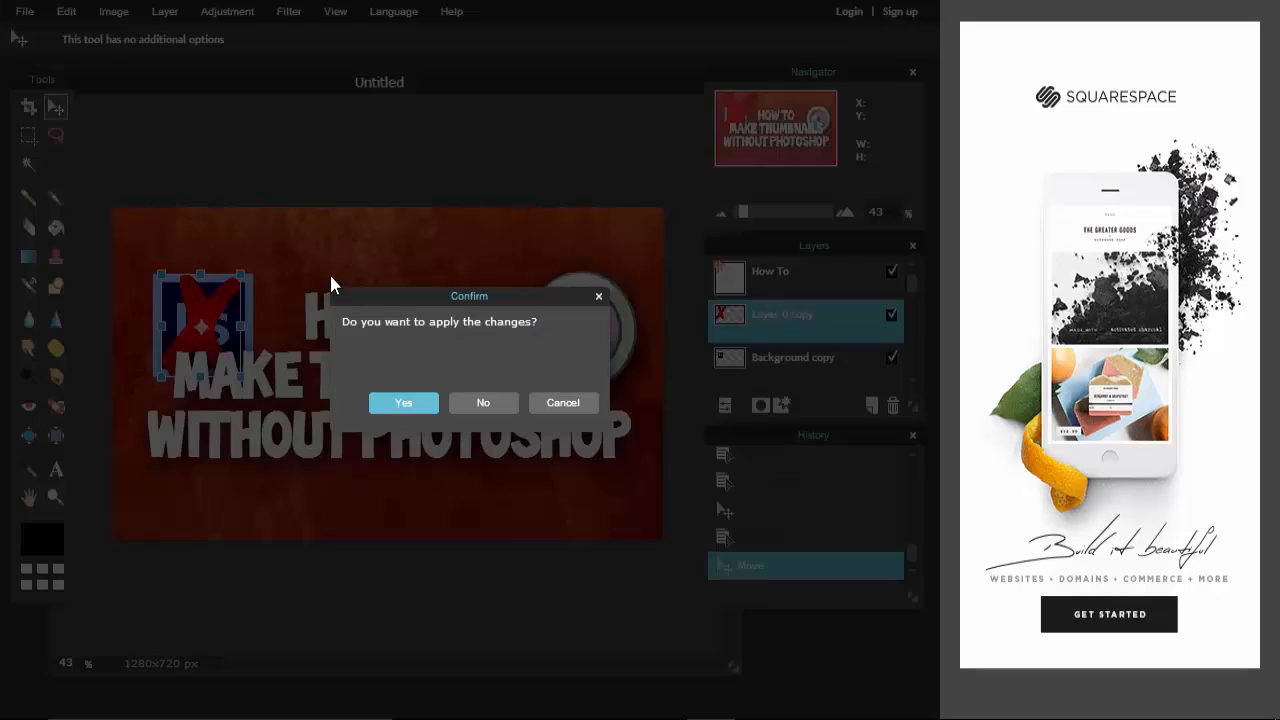
click(382, 403)
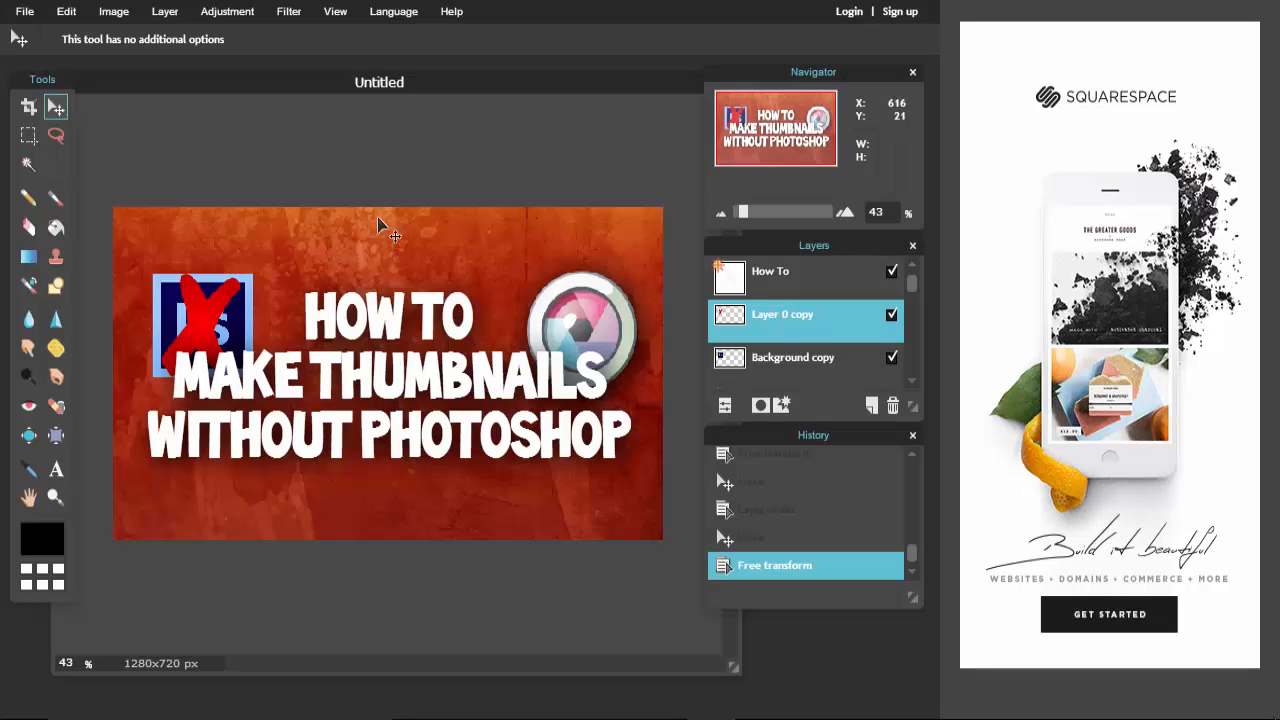
Step: Add a drop shadow to the Photoshop logo layer with opacity 100, distance 6 and size 40
click(792, 375)
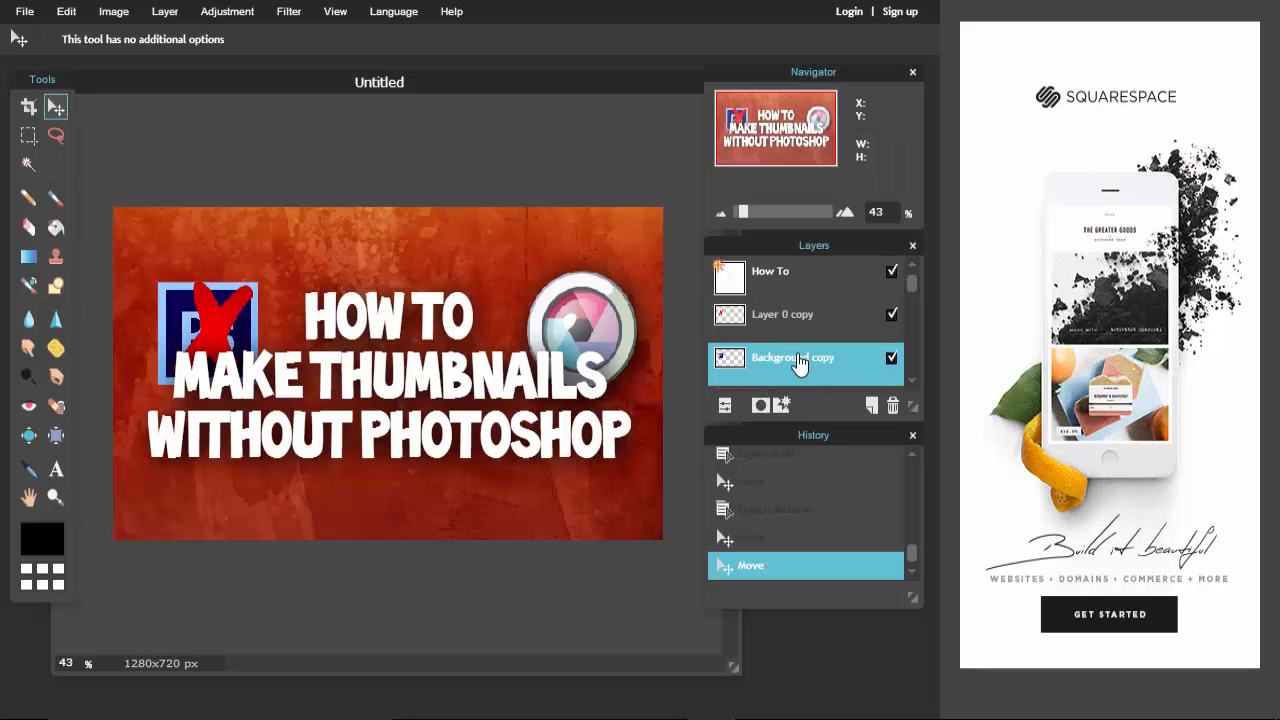
click(783, 406)
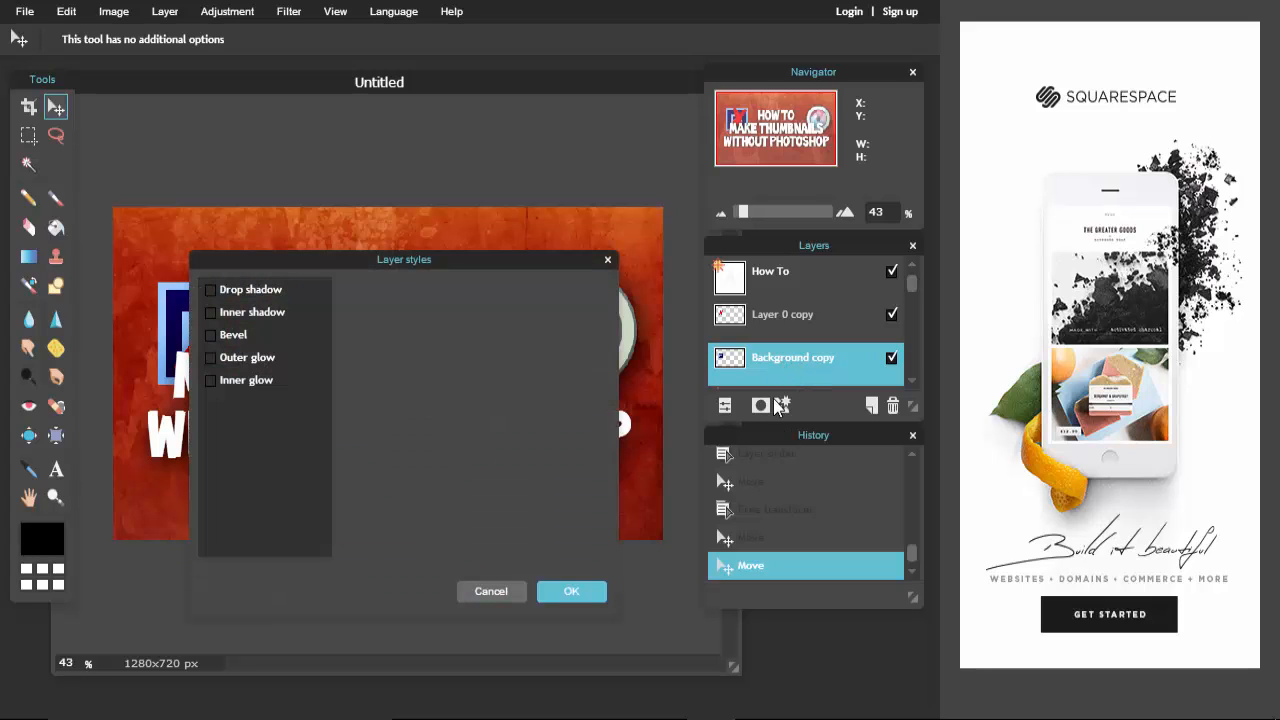
click(211, 291)
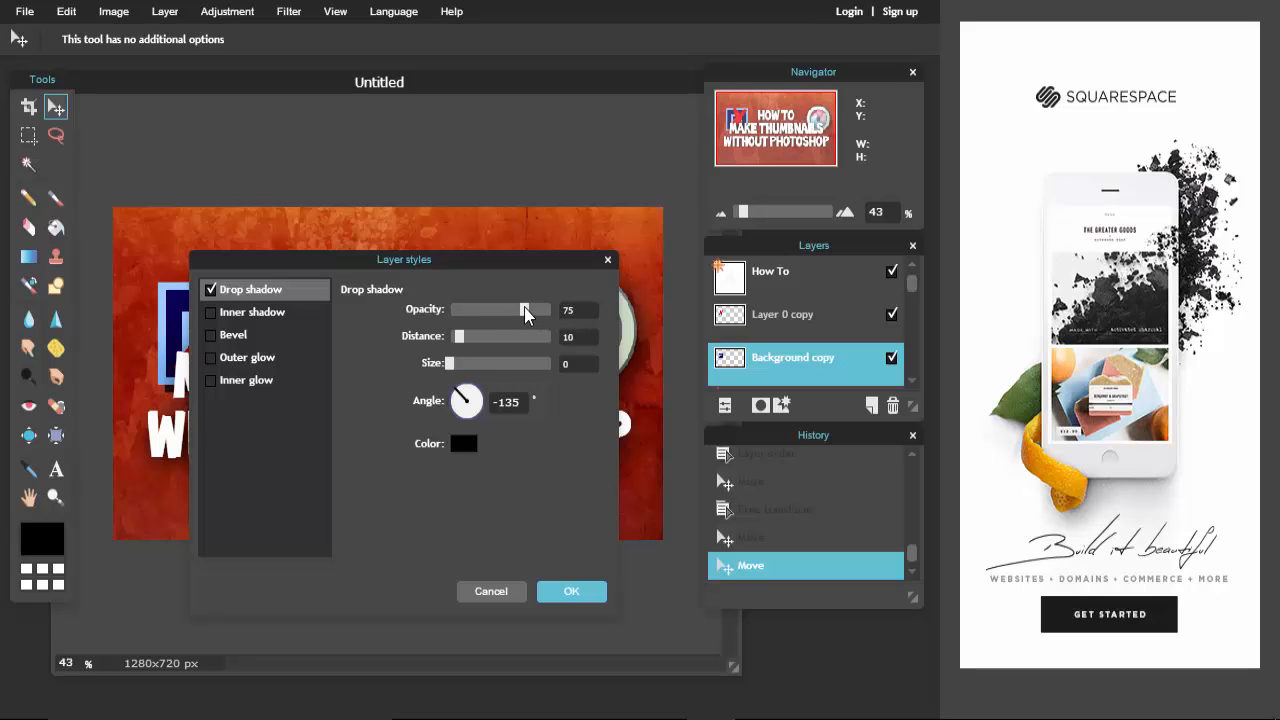
drag(525, 313, 550, 312)
drag(460, 337, 489, 362)
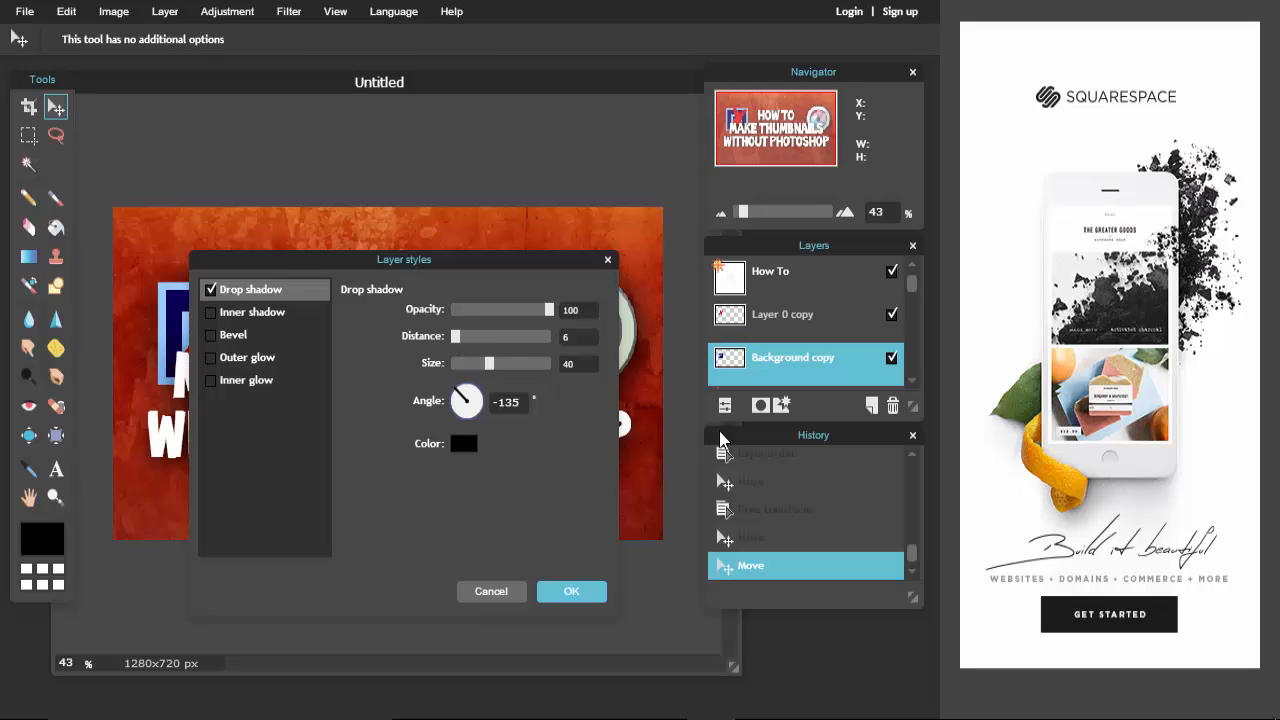
click(570, 592)
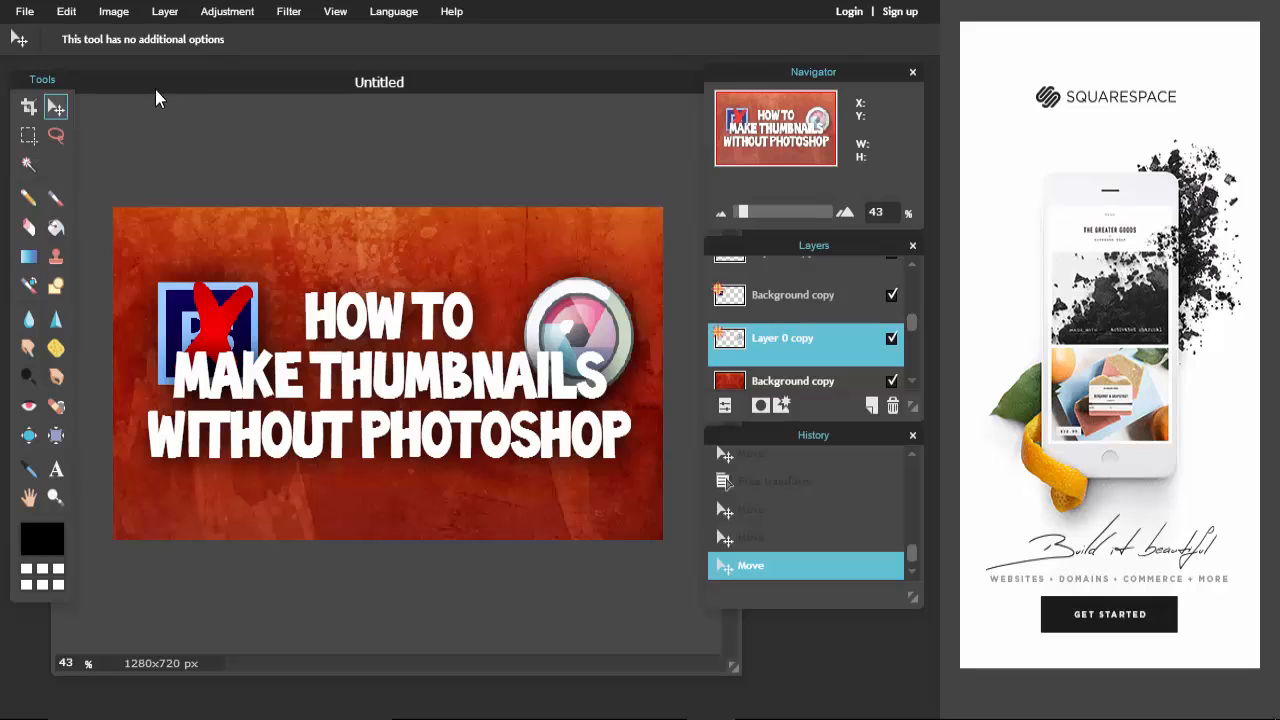
Step: Start saving the image to the computer in PNG (Transparent, full quality) format
click(24, 11)
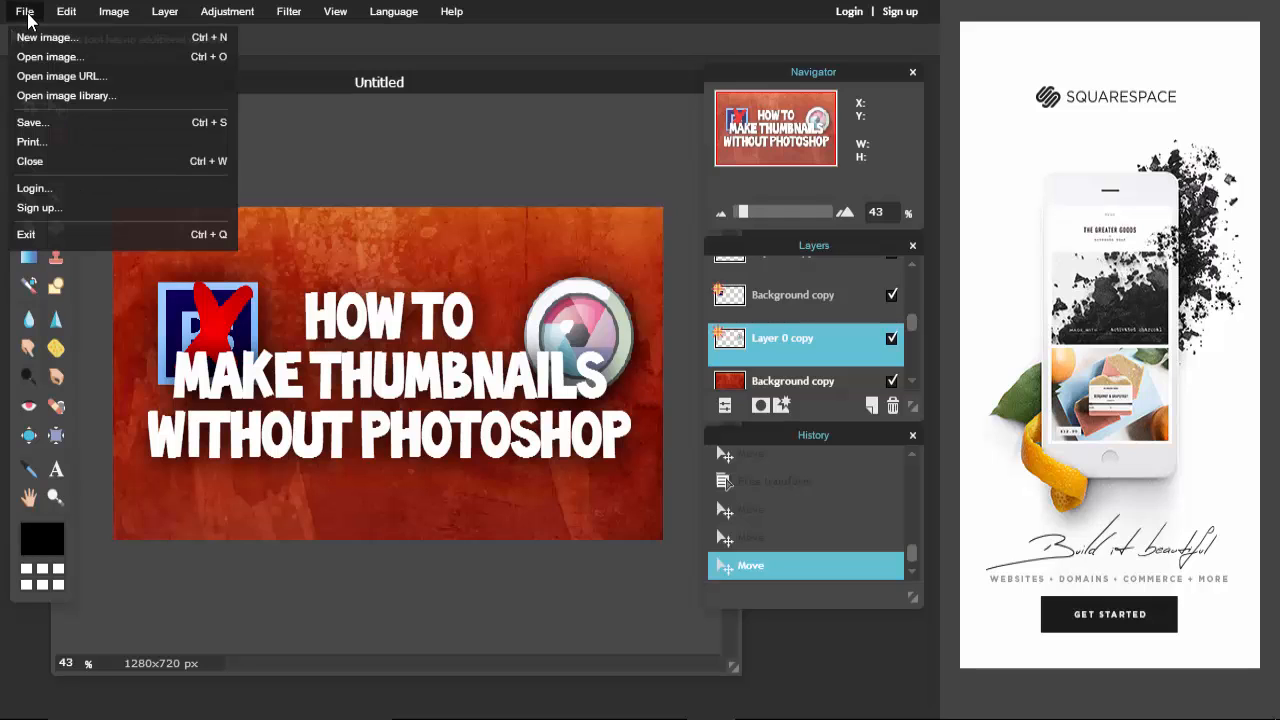
click(59, 130)
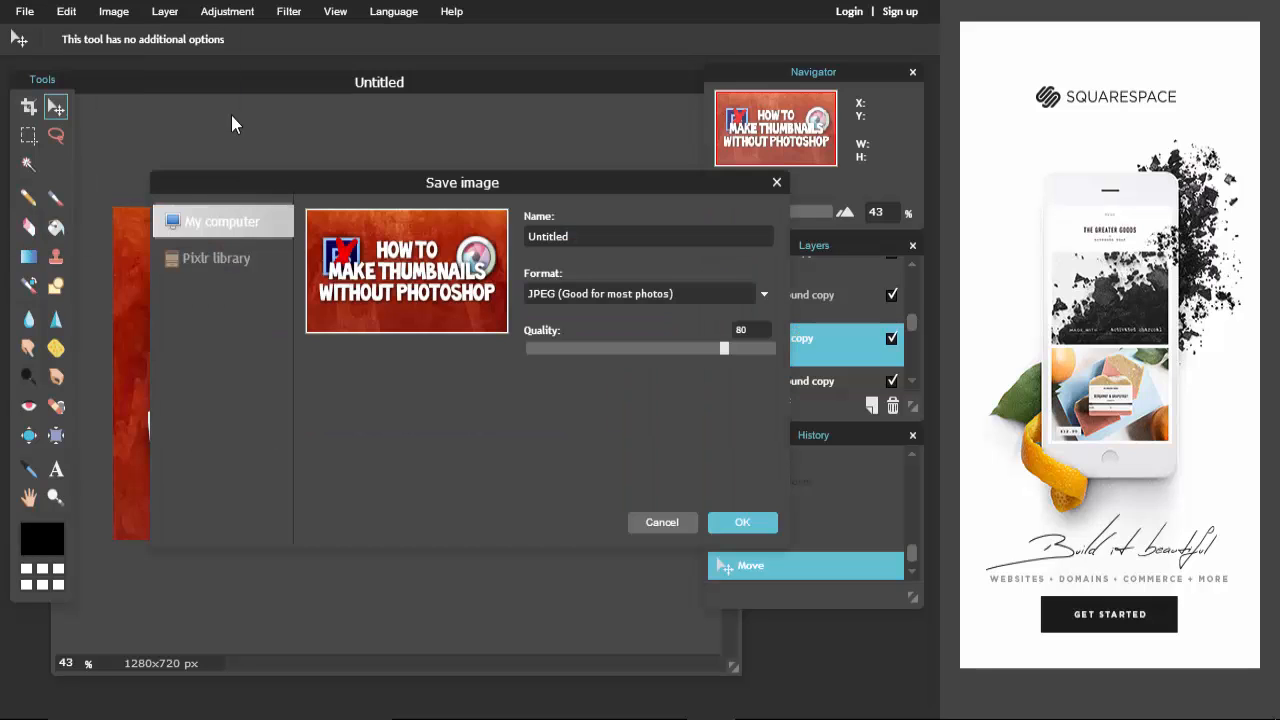
click(684, 300)
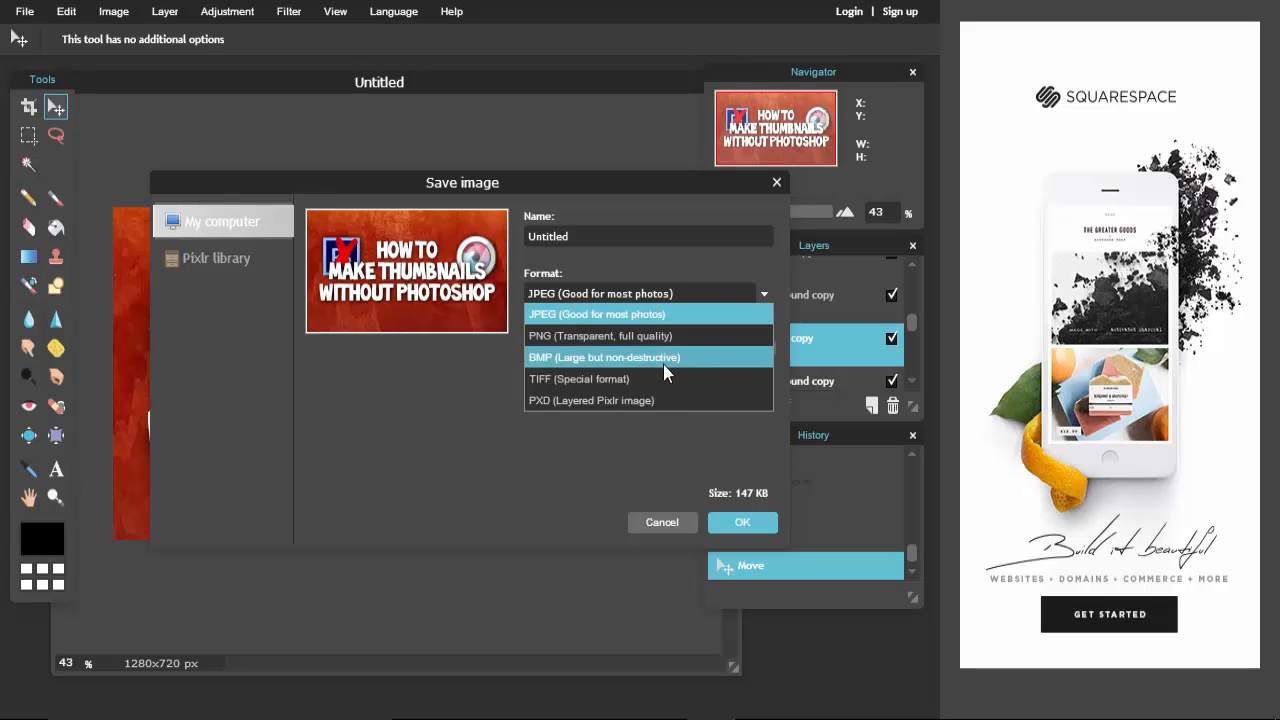
click(655, 330)
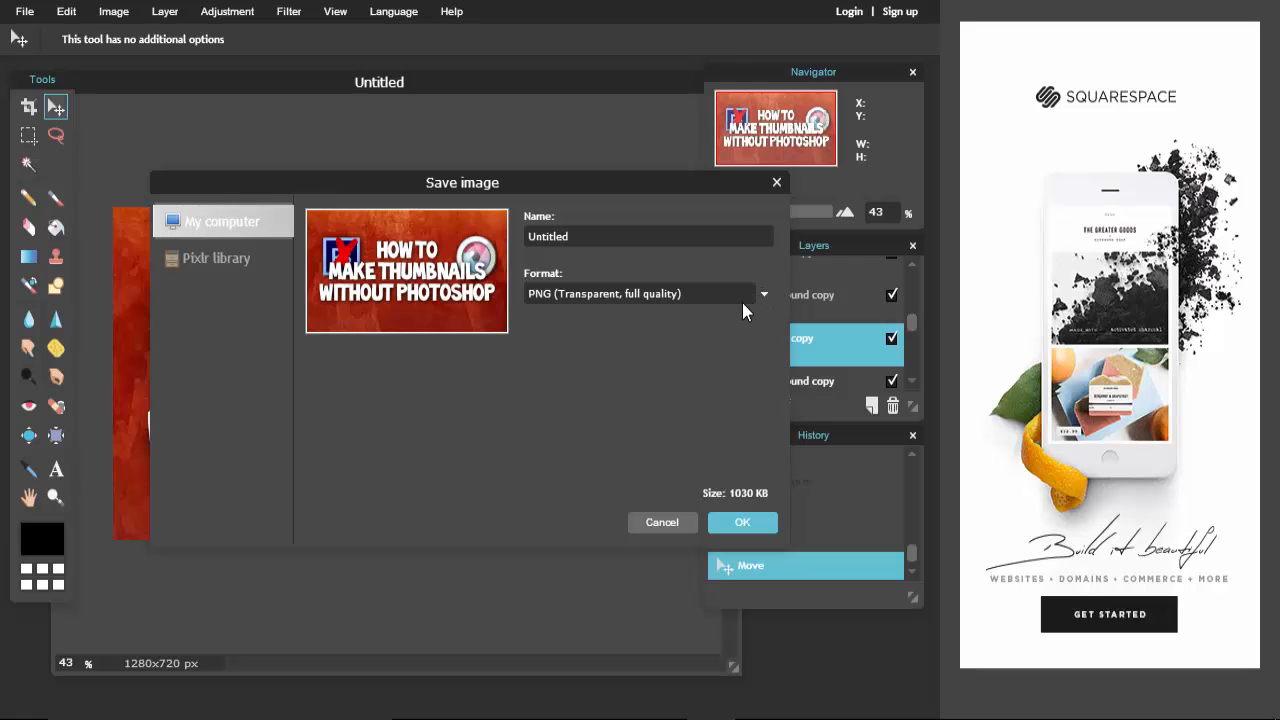
click(742, 522)
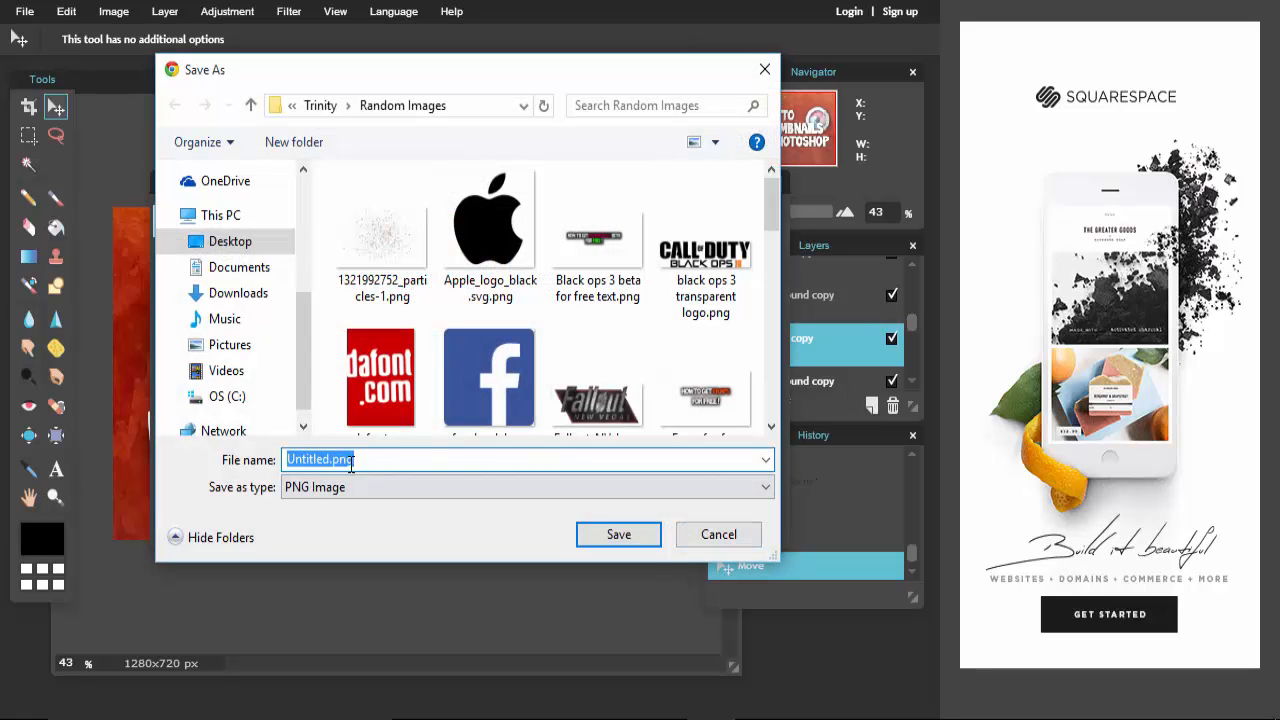
Step: Name the file "How to make thumbnails without photoshop"
key(BackSpace)
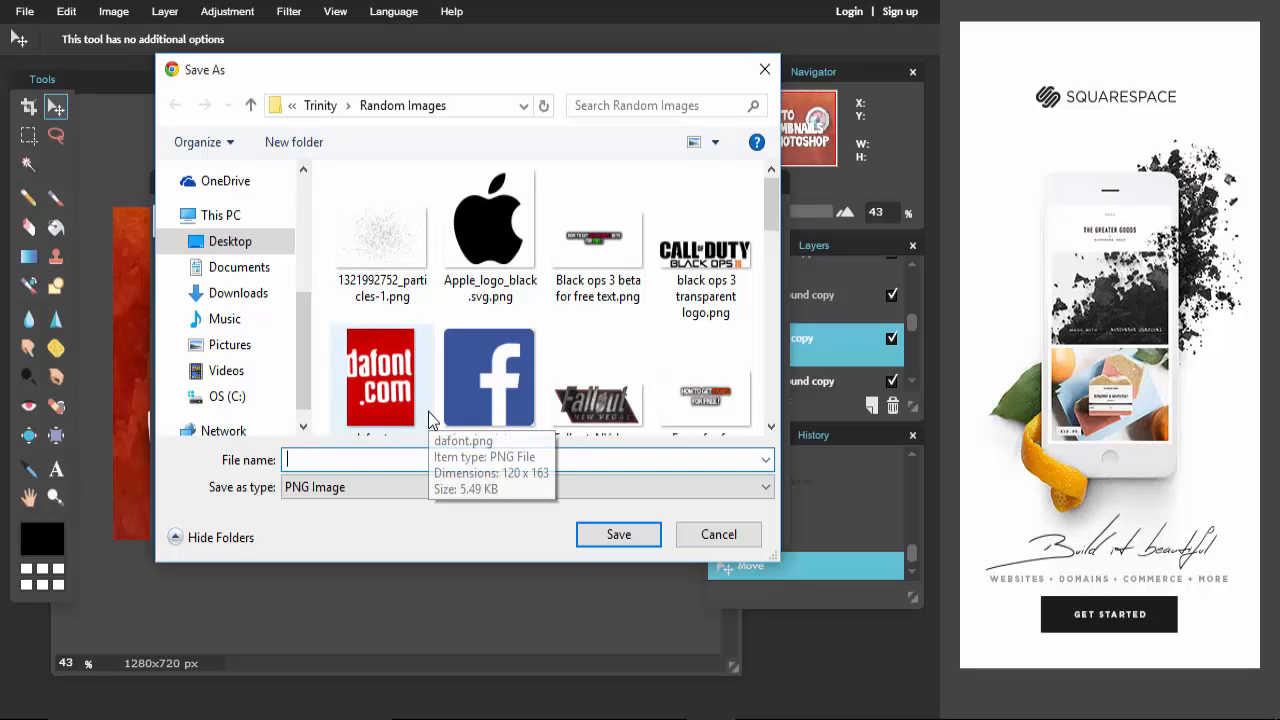
text(How to)
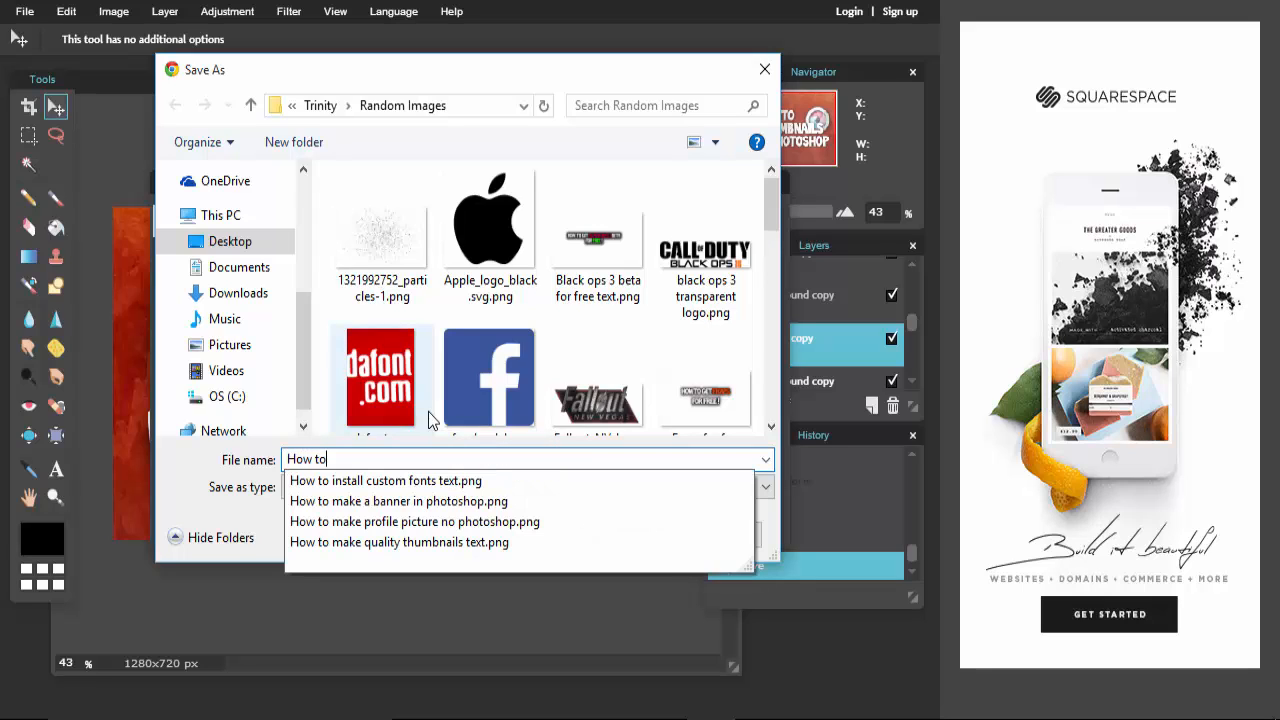
text( make thub)
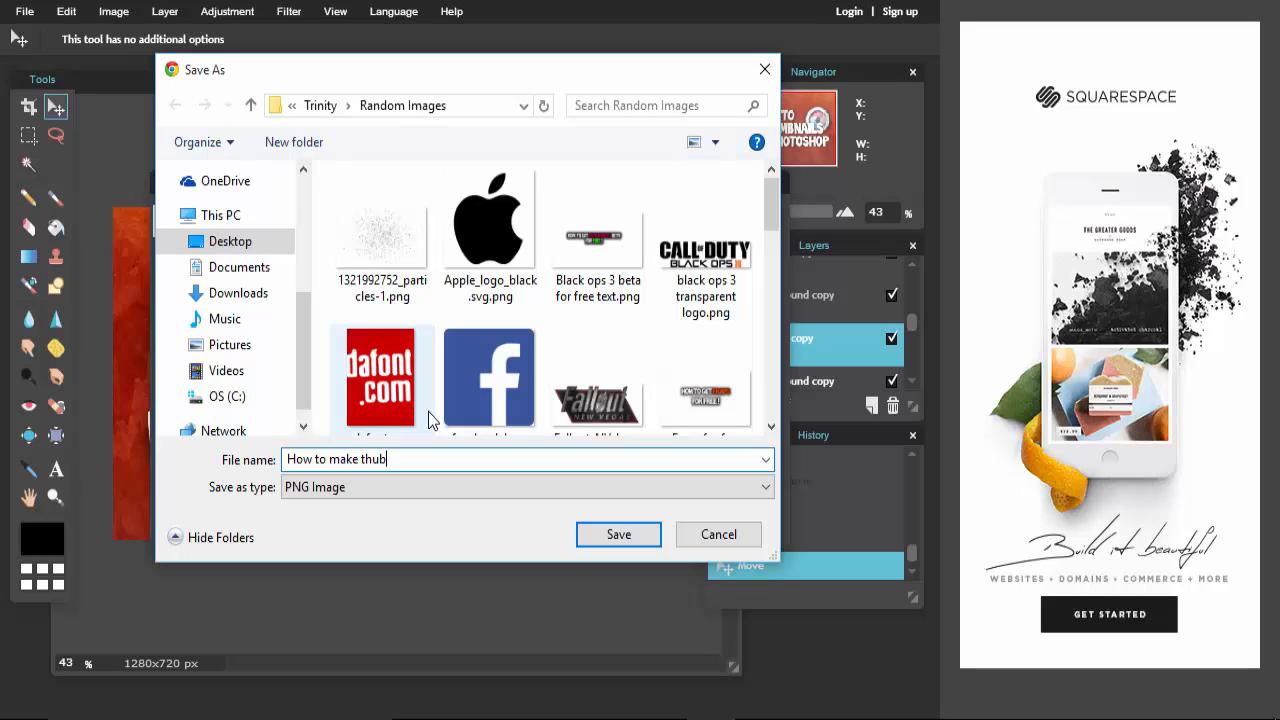
key(BackSpace)
text(nm)
key(BackSpace)
text(mbnails without photoshop)
Step: Choose the Thumbnails folder inside Trinity as the destination and save the PNG there
scroll(225, 260, up, 3)
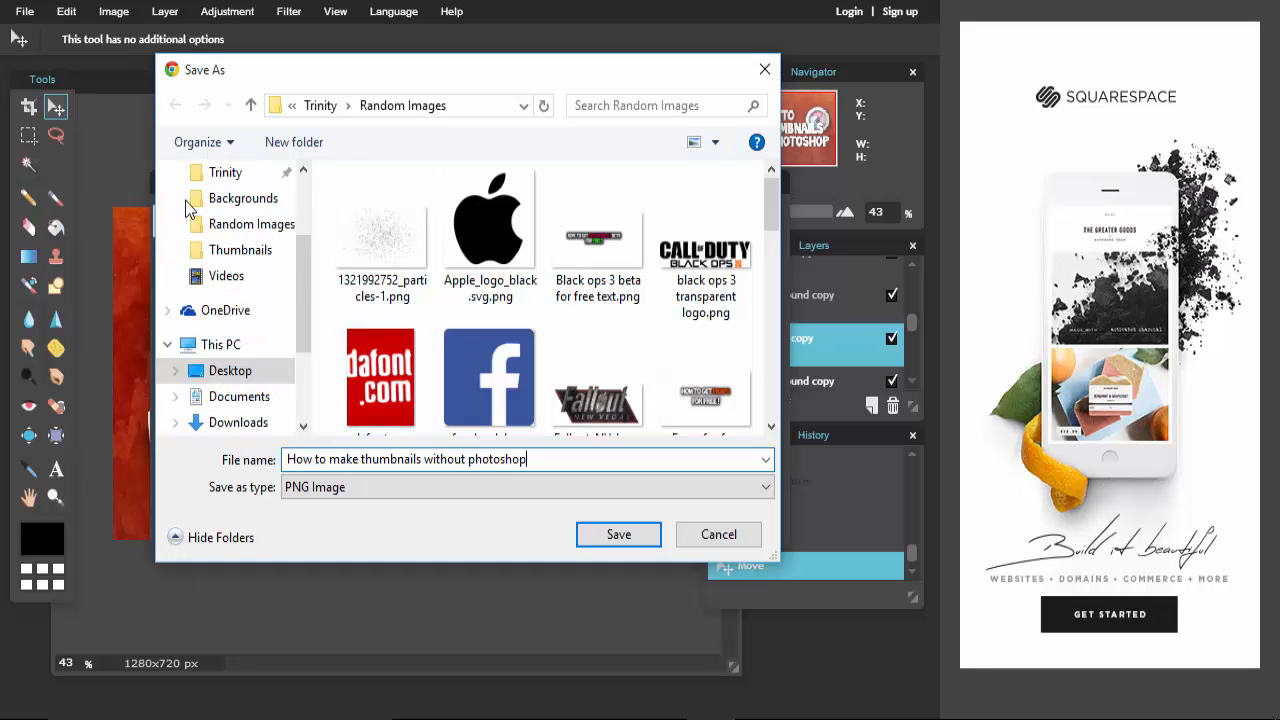
click(228, 278)
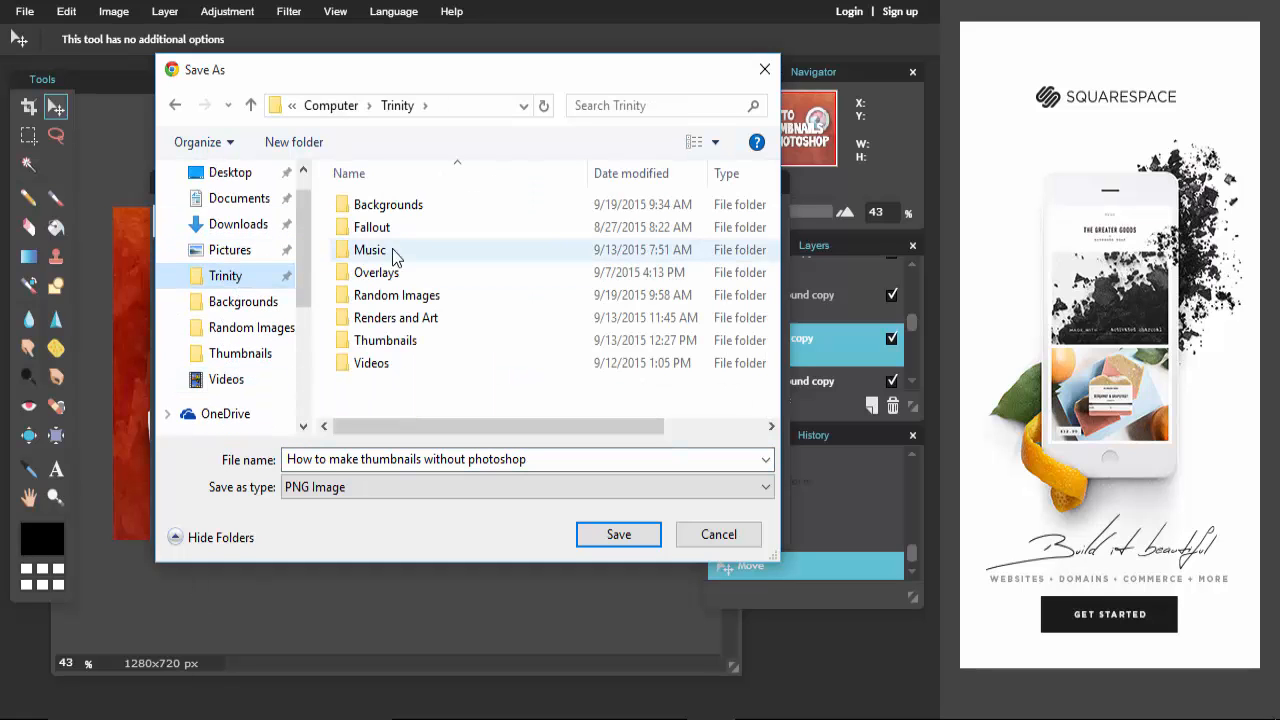
double_click(403, 338)
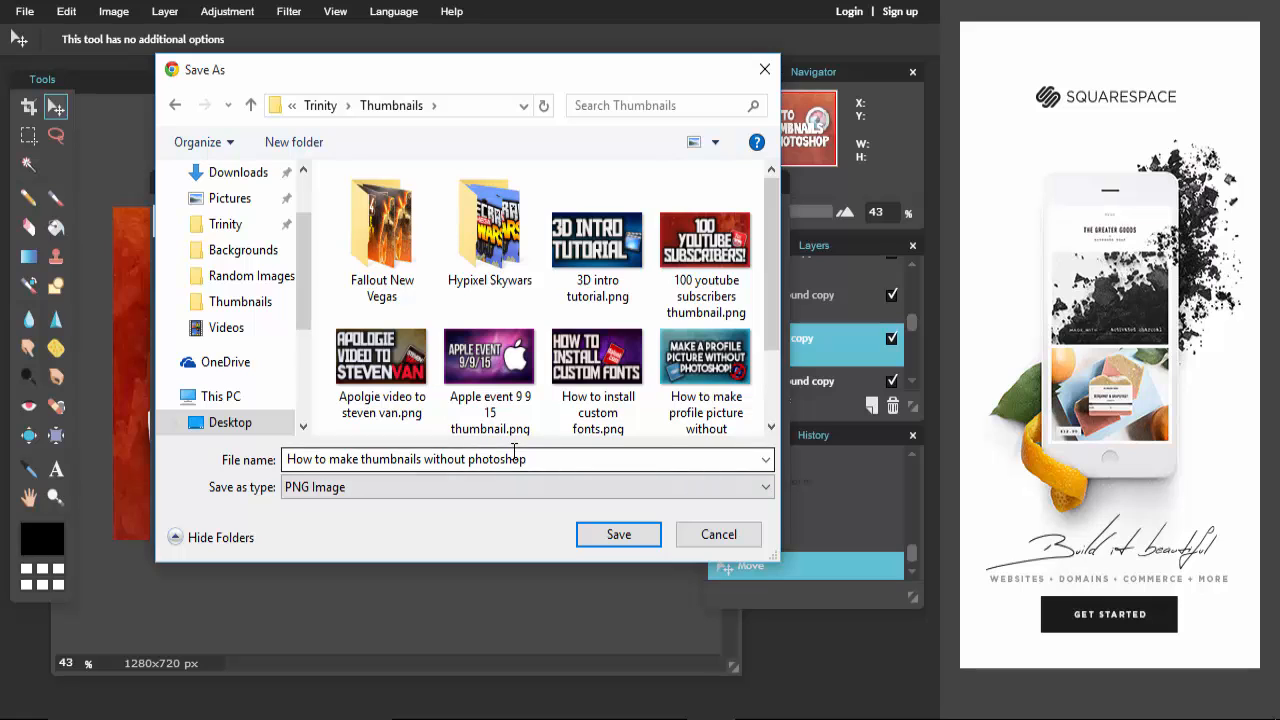
click(612, 536)
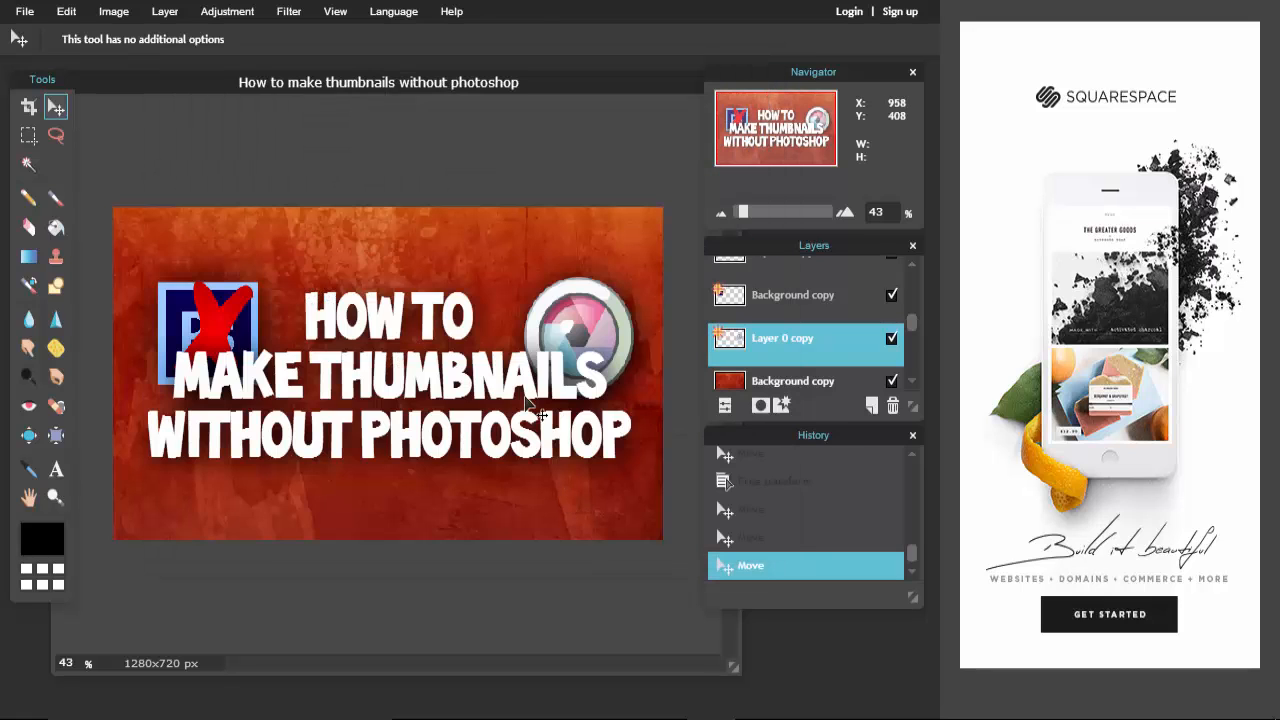